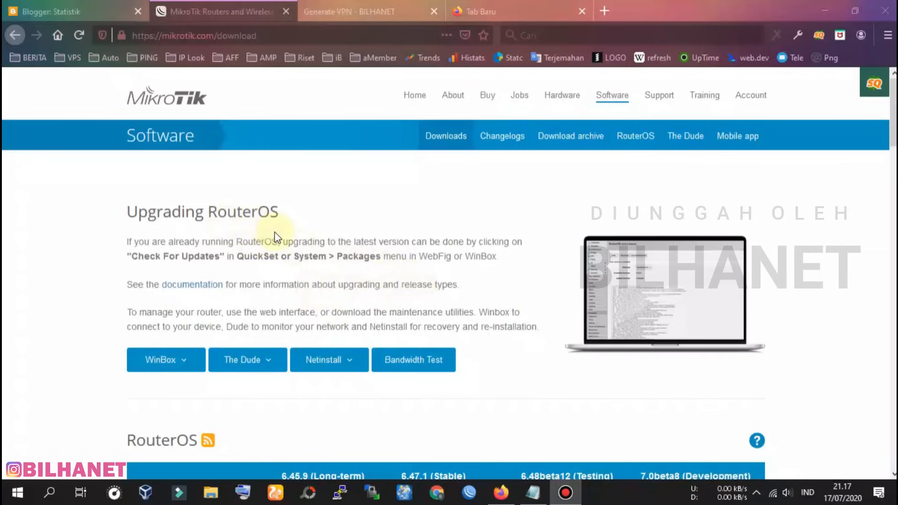
Check the 64/32-bit WinBox versions on the MikroTik download page, then bring WinBox to the front
left_click(174, 365)
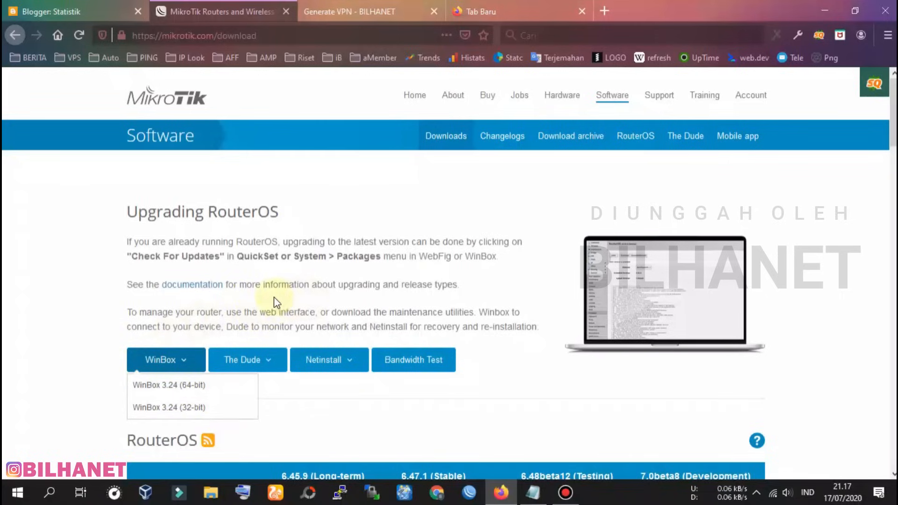
left_click(414, 306)
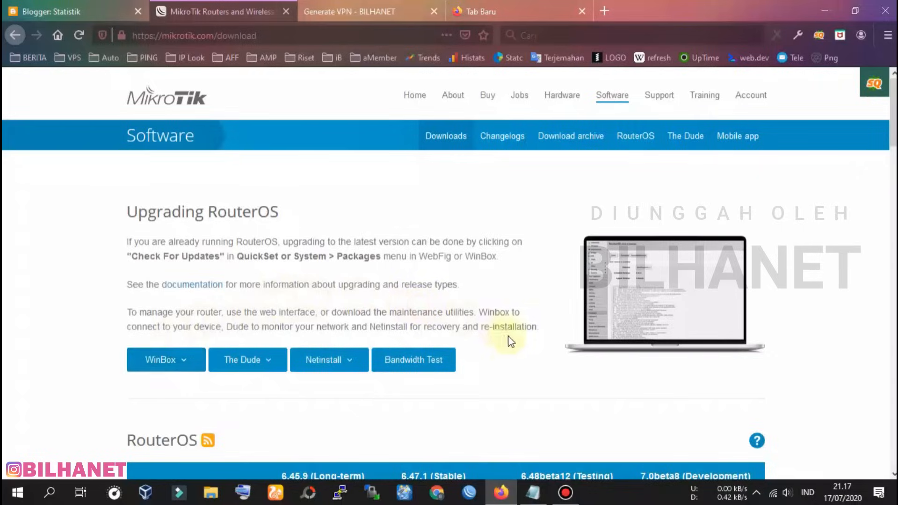
left_click(469, 492)
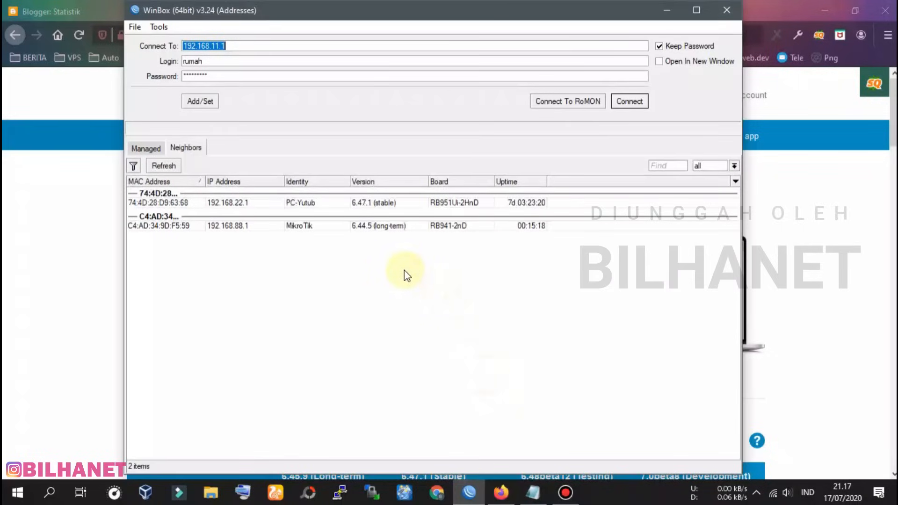
Refresh the Neighbors list and target the hAP lite by its MAC address C4:AD:34:9D:F5:59
left_click_drag(350, 15, 351, 20)
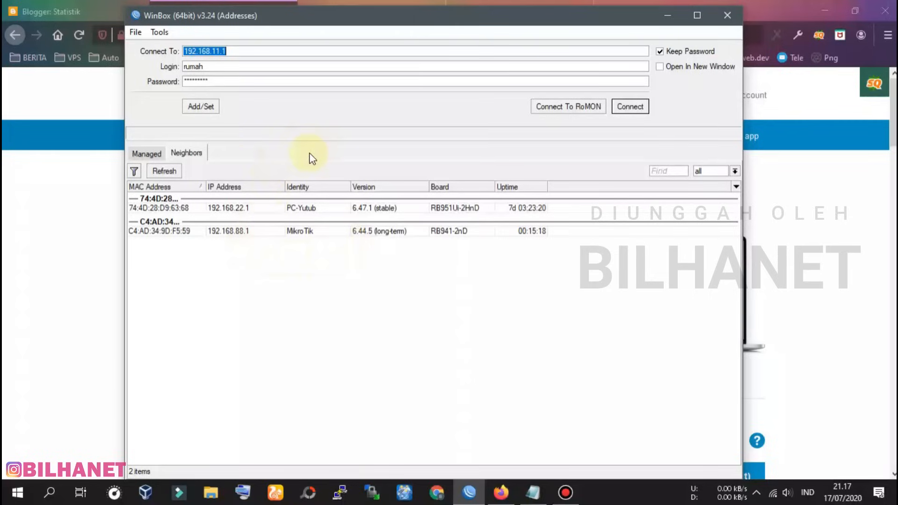
left_click(191, 155)
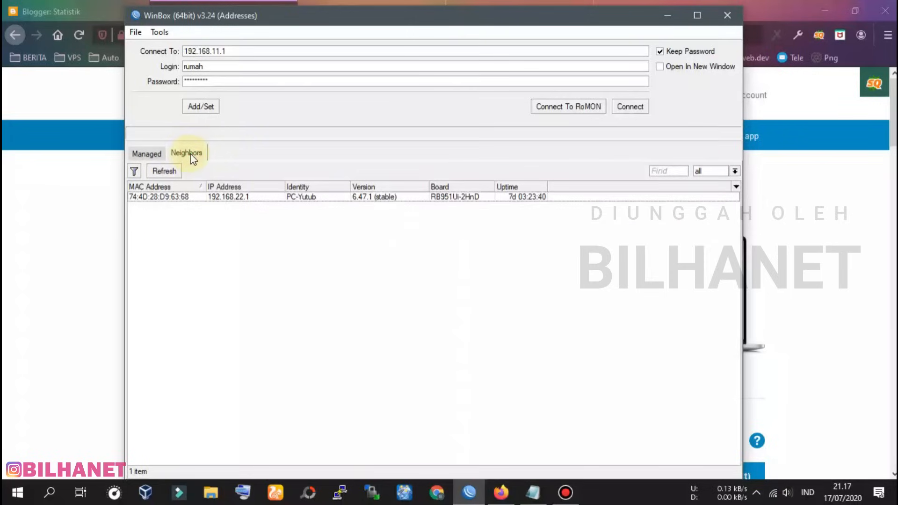
left_click(162, 174)
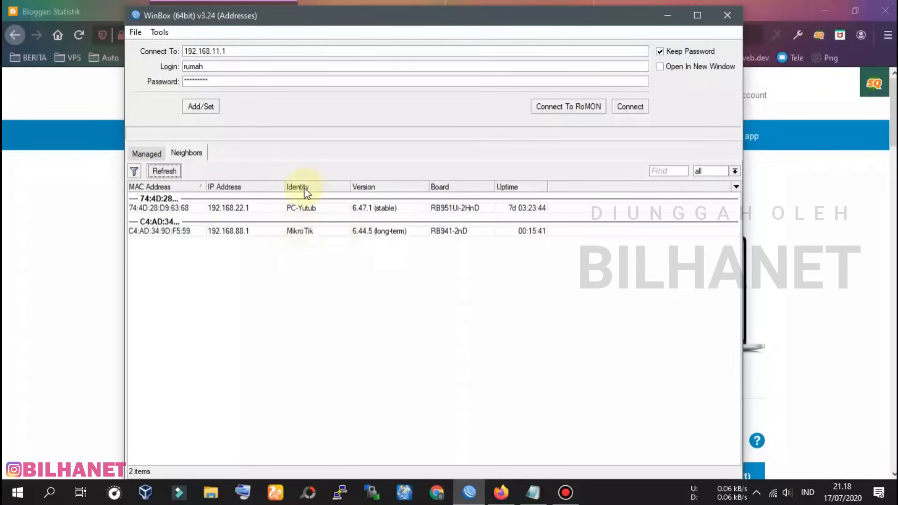
left_click(307, 231)
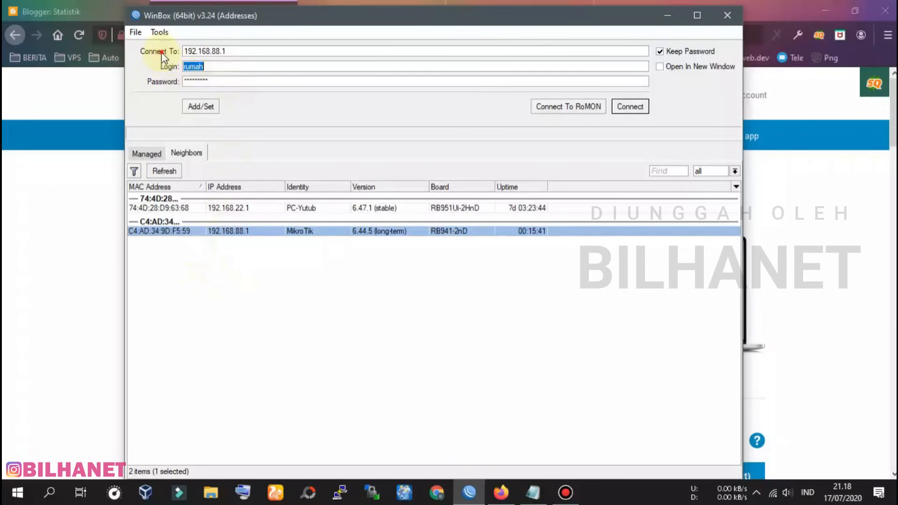
left_click_drag(232, 48, 186, 49)
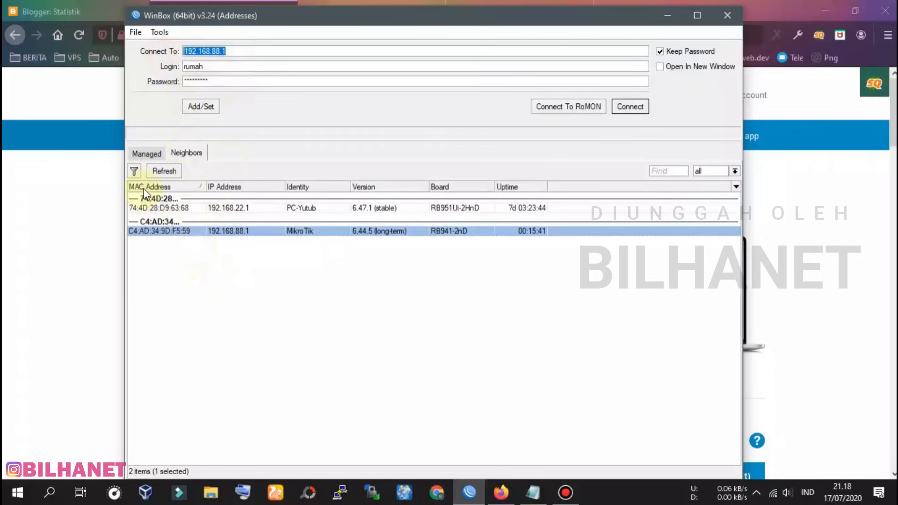
left_click(163, 231)
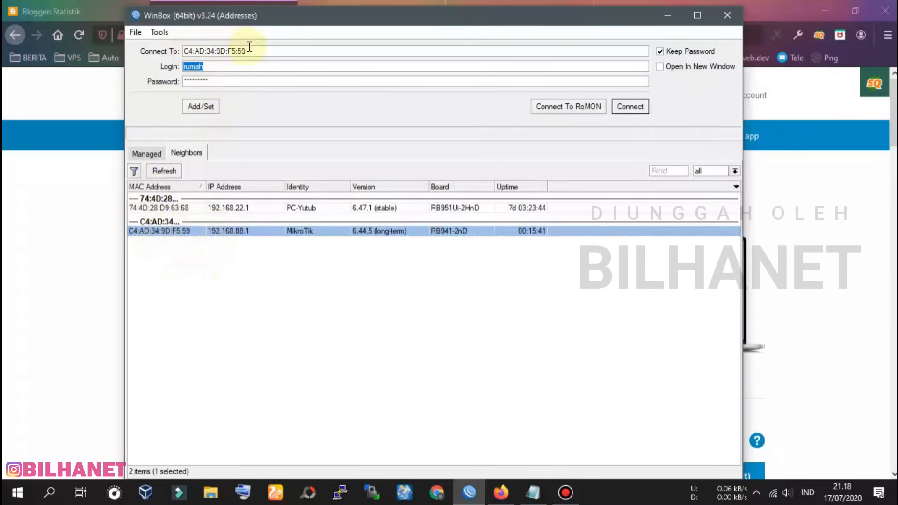
left_click(240, 232)
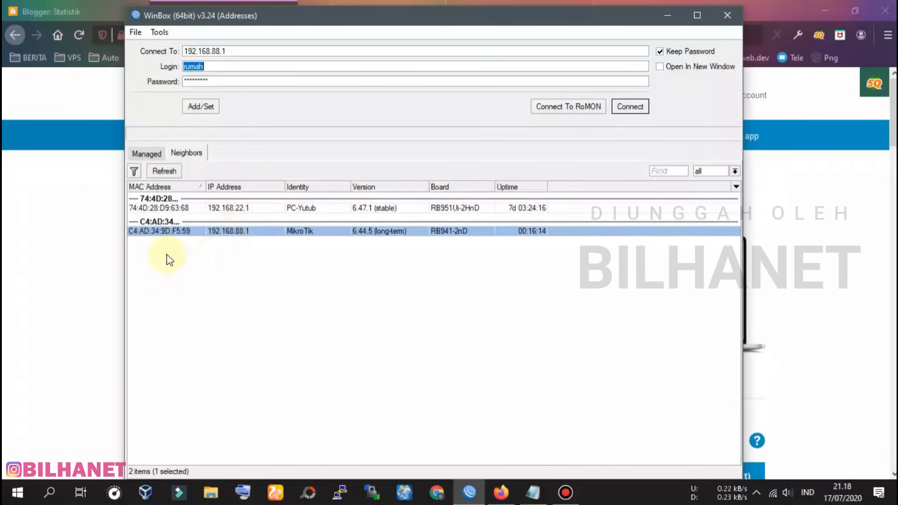
left_click(154, 234)
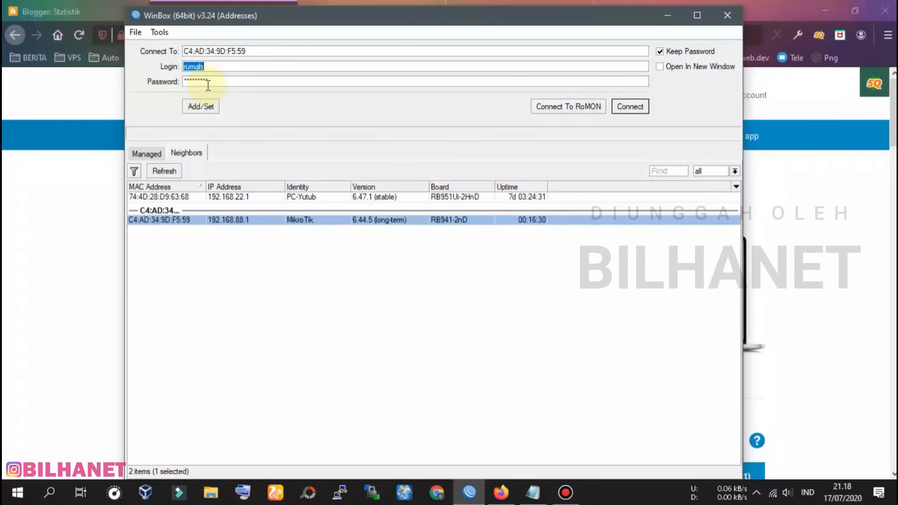
Log in as admin with an empty password and connect
type("admin")
double_click(220, 81)
key("BackSpace")
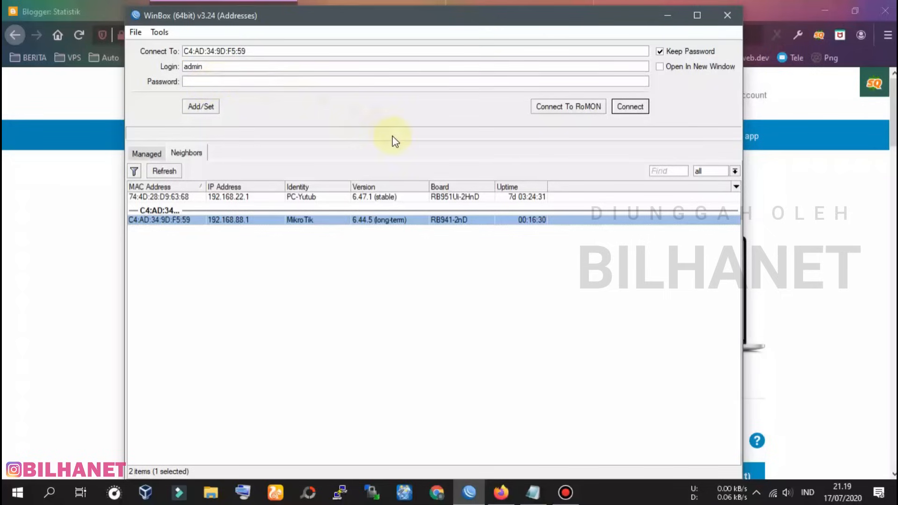
left_click(623, 107)
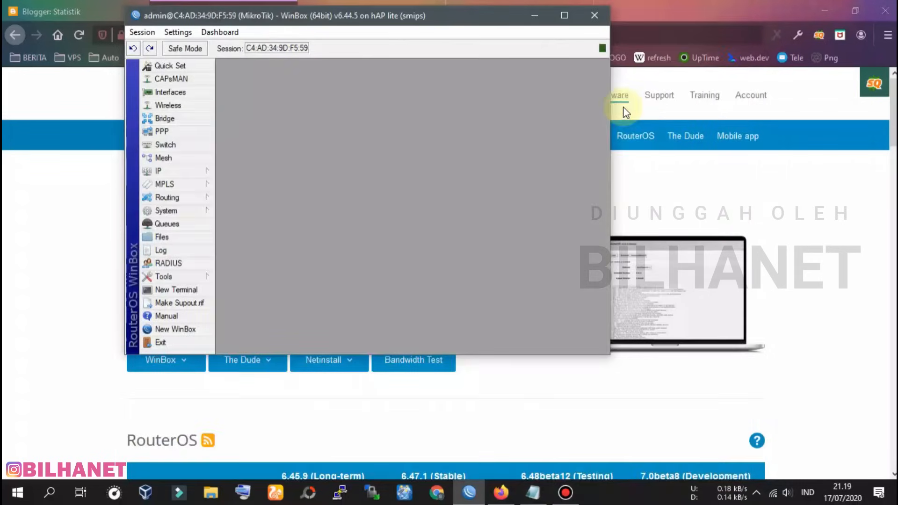
Reset the configuration with No Default Configuration and Do Not Backup, confirming the reboot
left_click(565, 19)
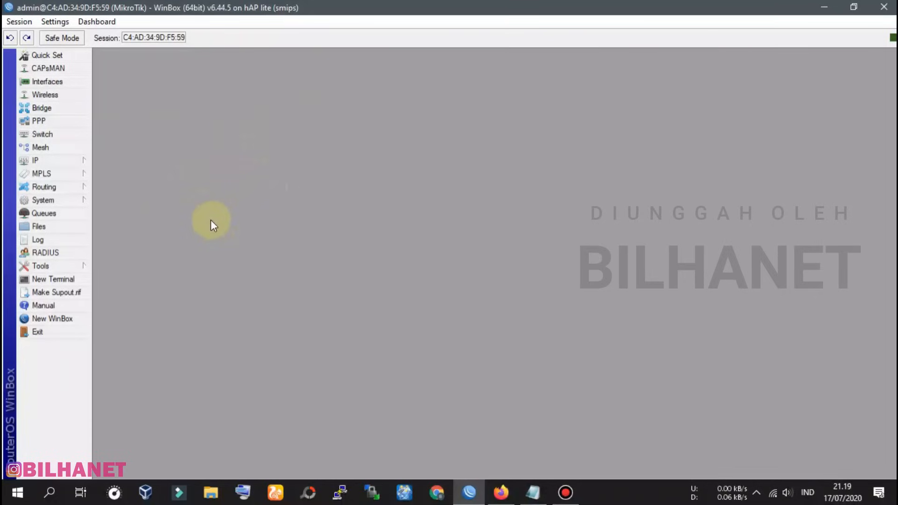
left_click(49, 202)
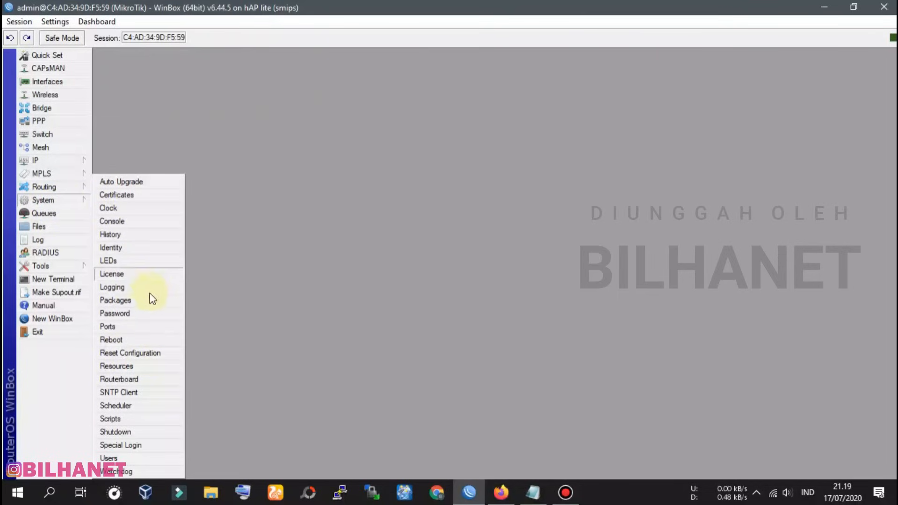
left_click(151, 354)
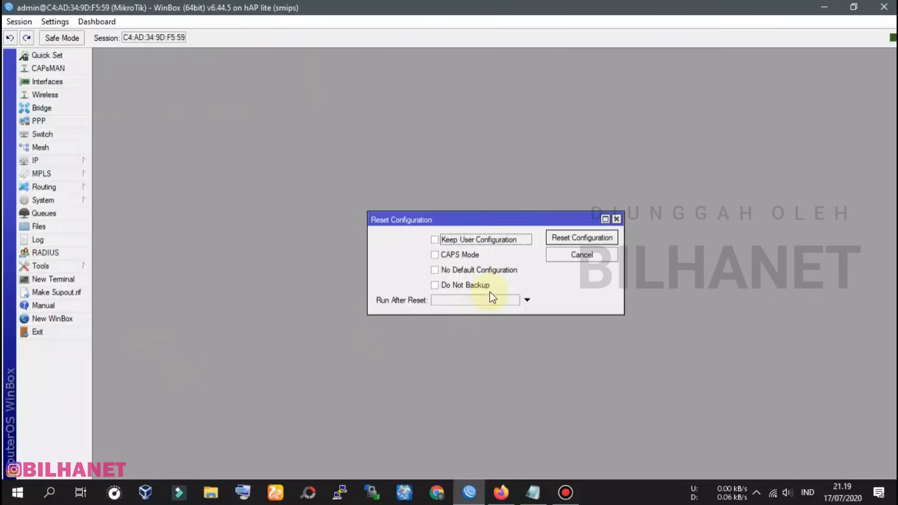
left_click(436, 270)
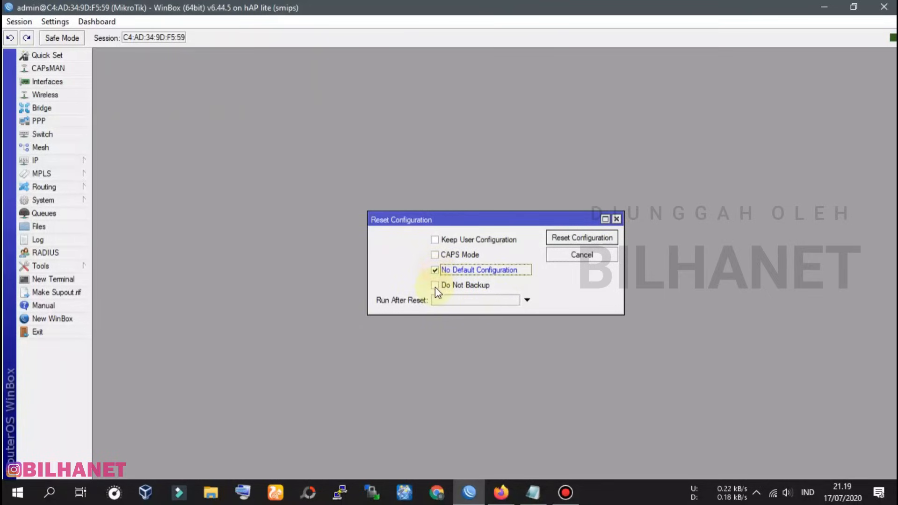
left_click(435, 286)
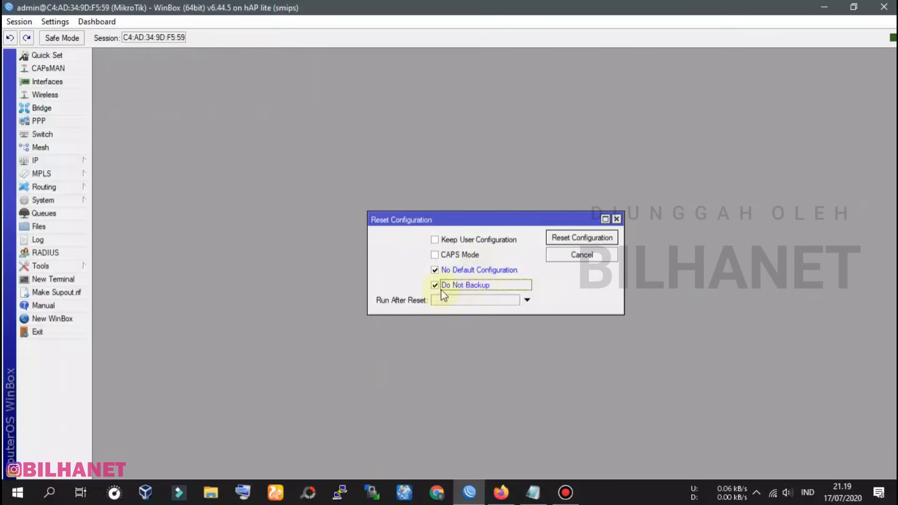
left_click(594, 238)
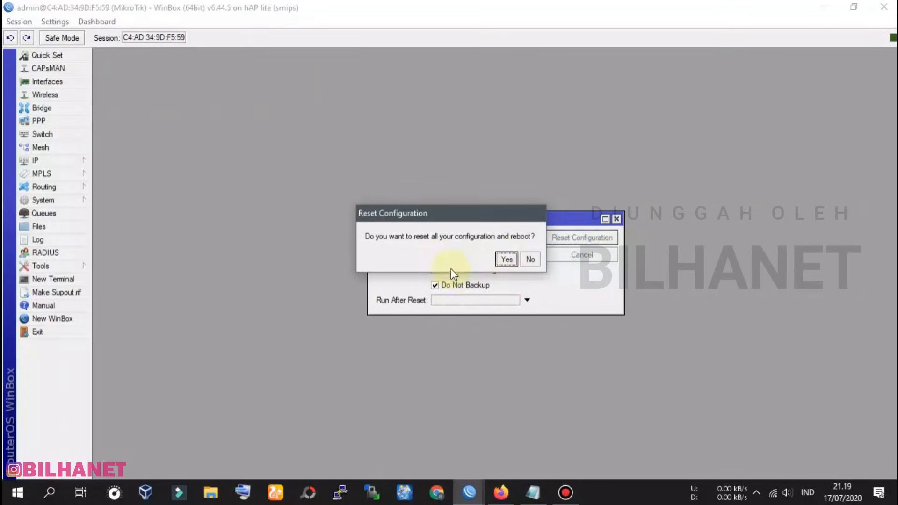
left_click(508, 258)
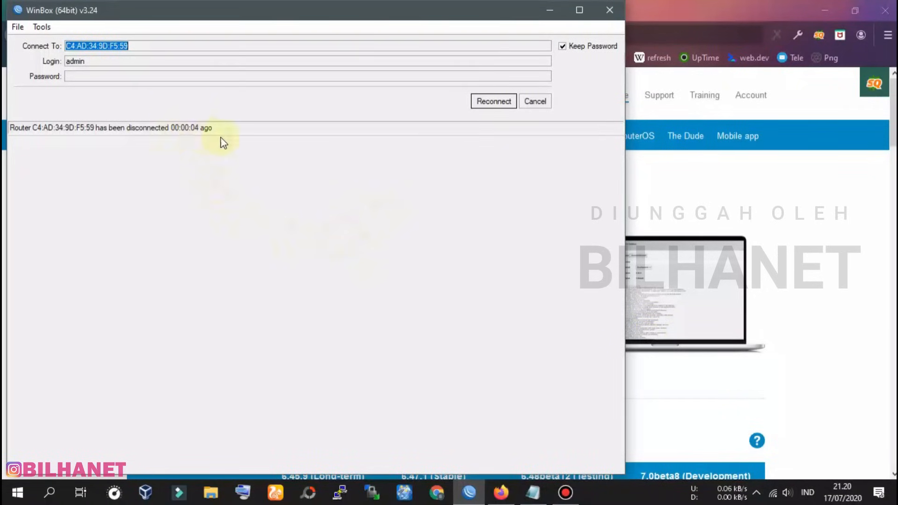
Rescan neighbours until the reset router (0.0.0.0, C4:AD:34:9D:F5:59) appears, then reconnect as admin
left_click(537, 102)
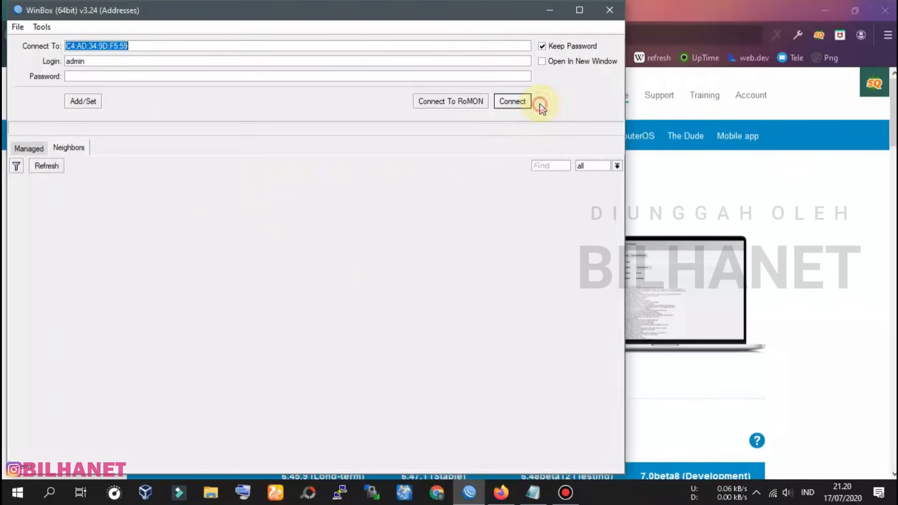
left_click(74, 148)
left_click(49, 167)
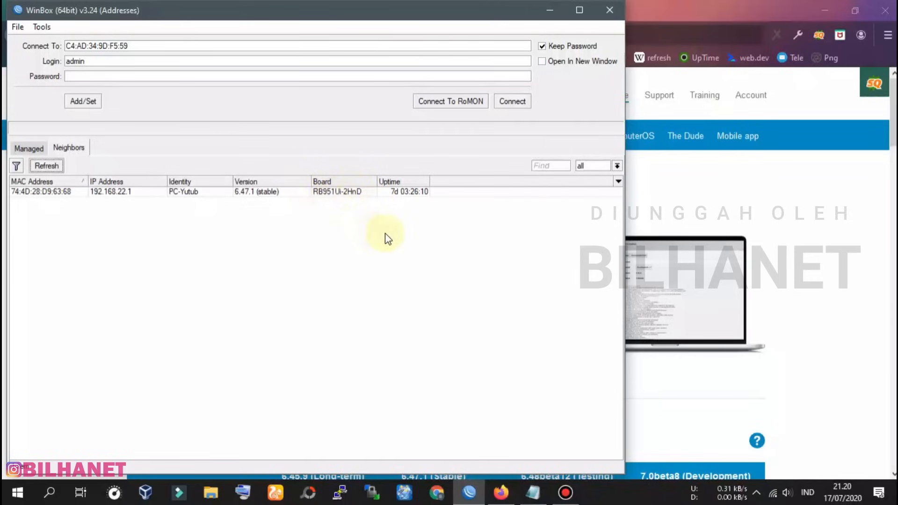
left_click(49, 166)
left_click(49, 166)
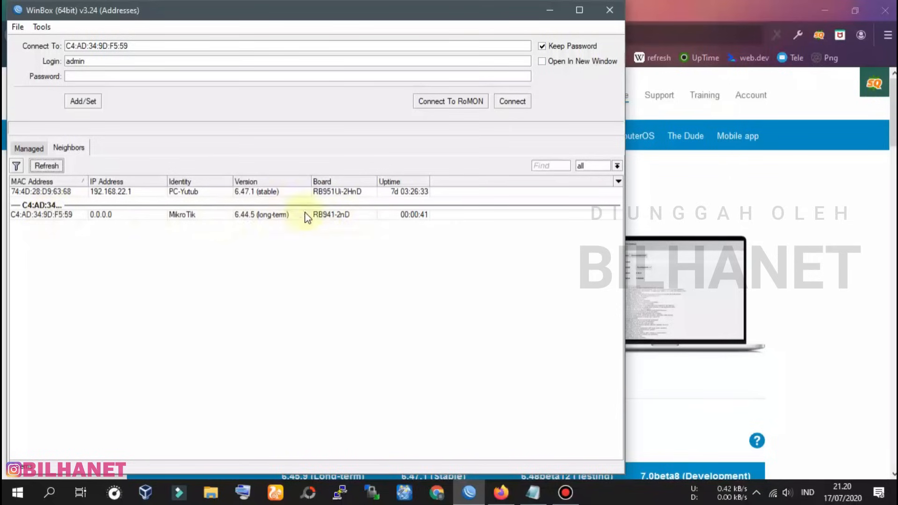
left_click(243, 215)
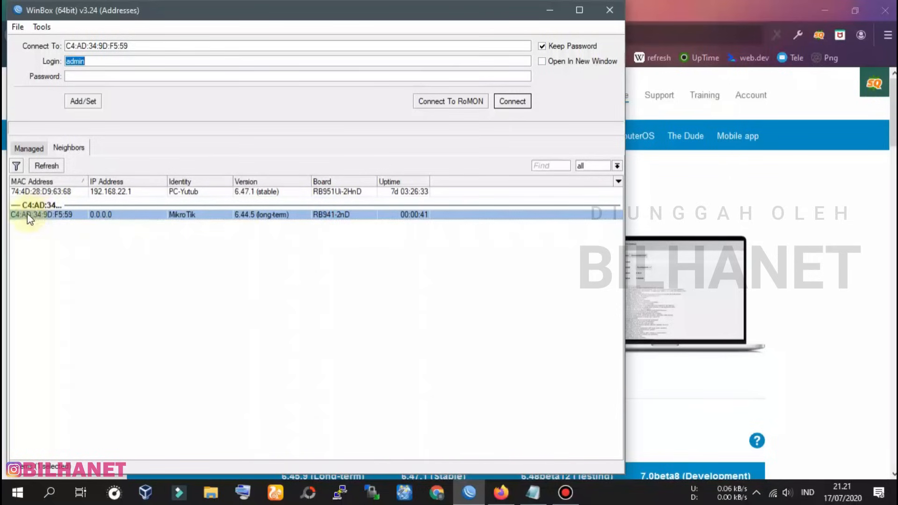
left_click(42, 215)
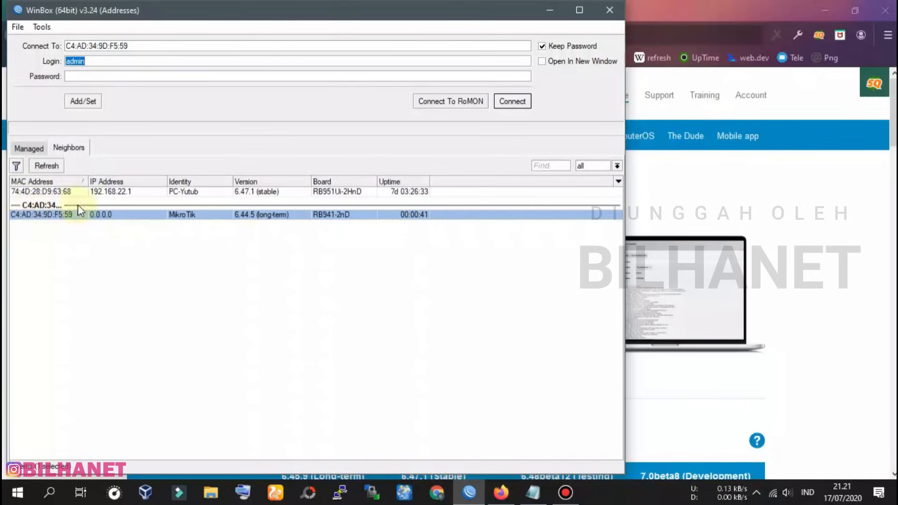
left_click(101, 62)
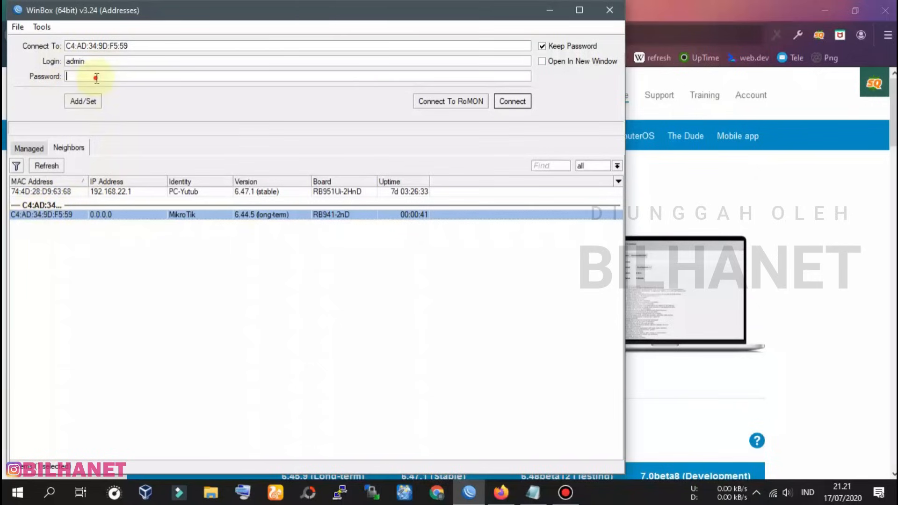
left_click(512, 101)
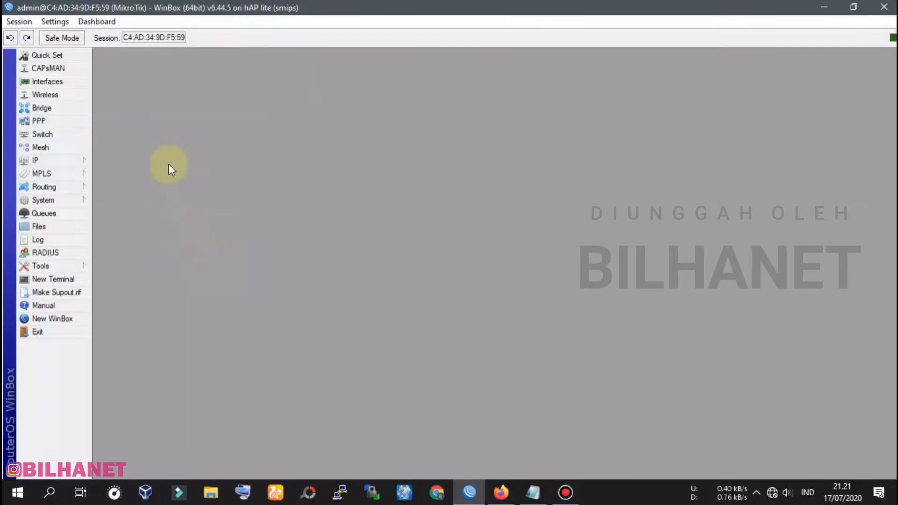
In Interfaces, rename ether1 to ether1_ISP
left_click(43, 81)
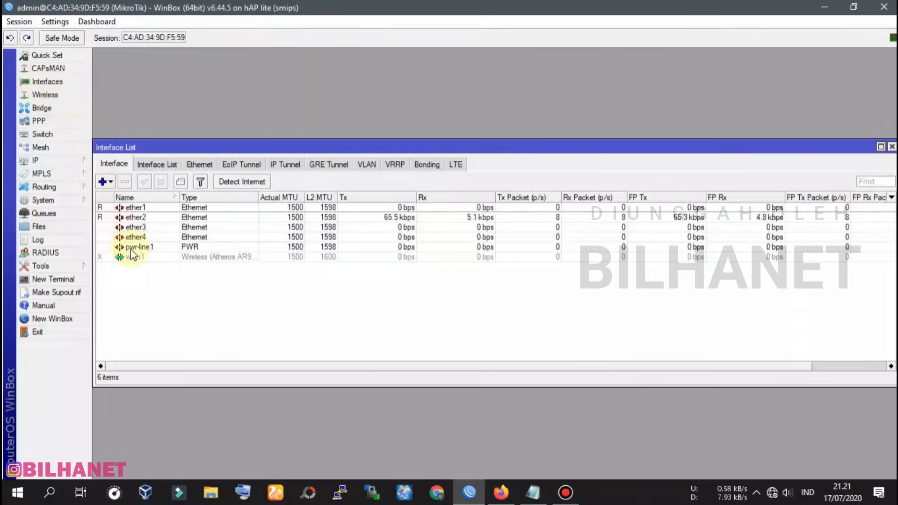
double_click(147, 208)
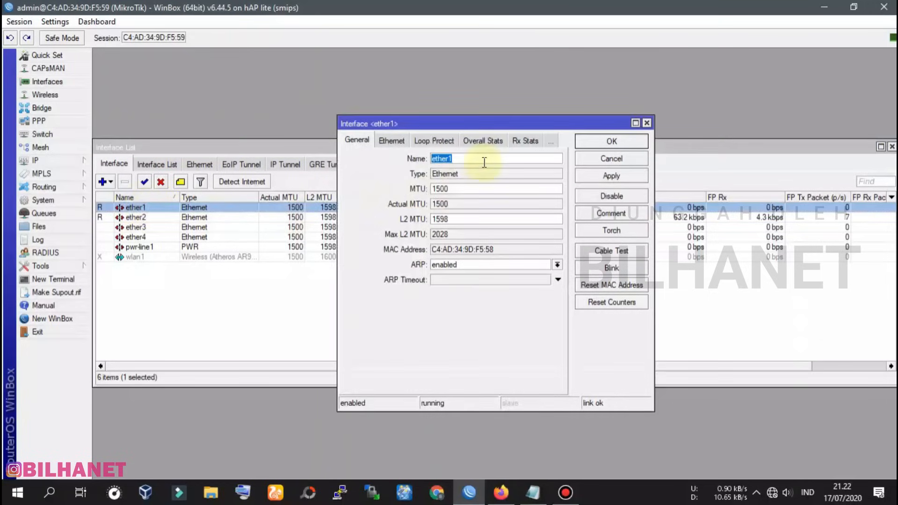
left_click(638, 159)
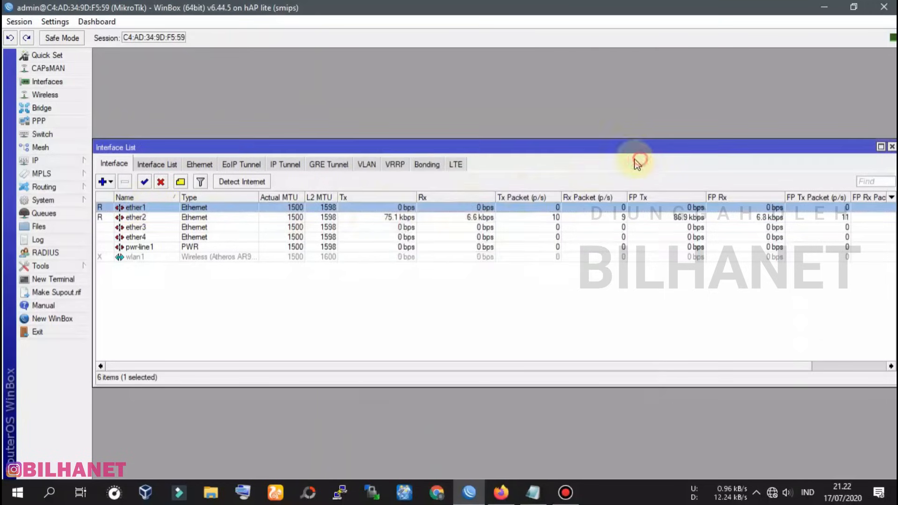
double_click(147, 207)
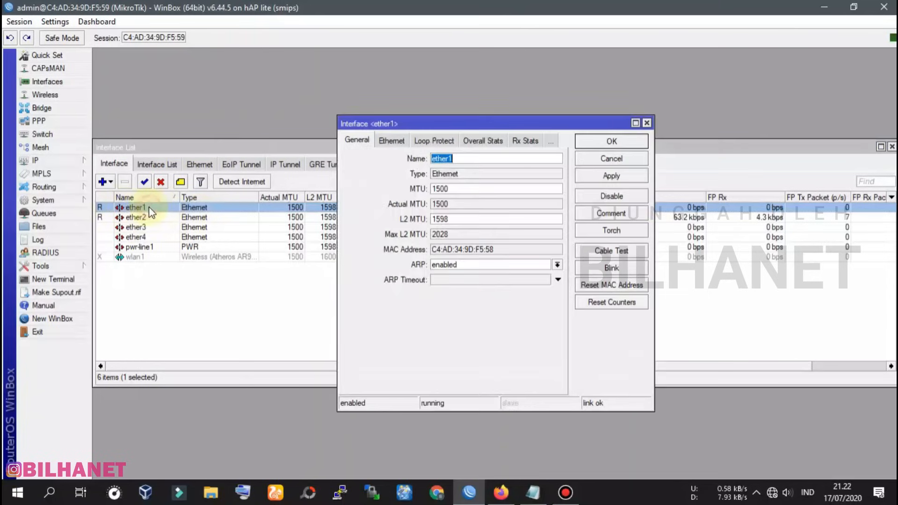
left_click(460, 160)
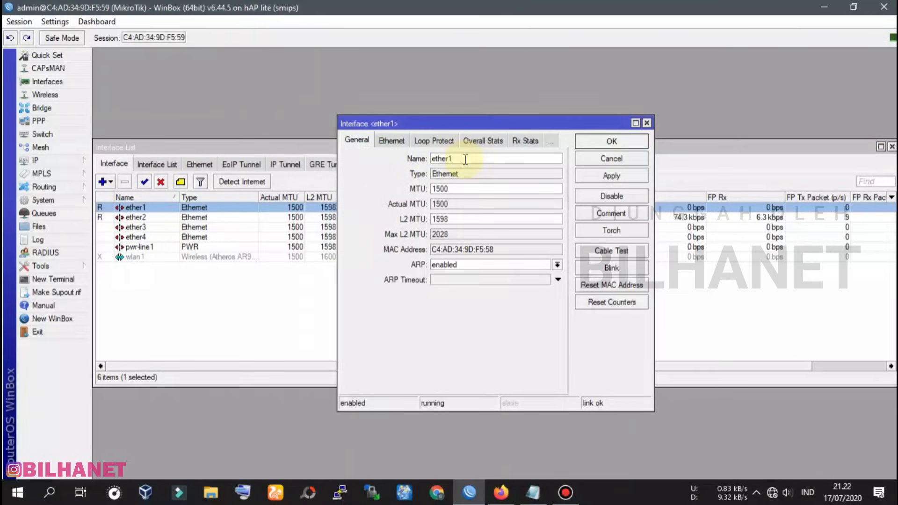
type("_IS")
left_click(610, 176)
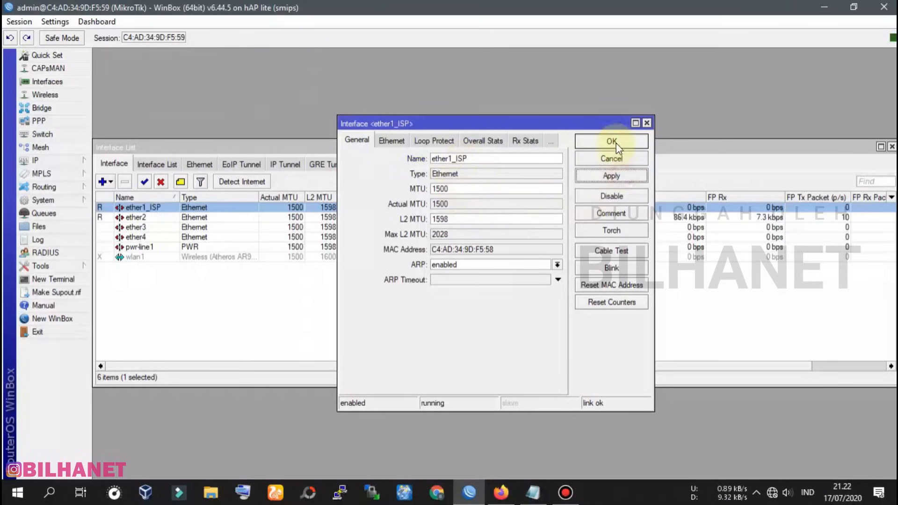
left_click(612, 142)
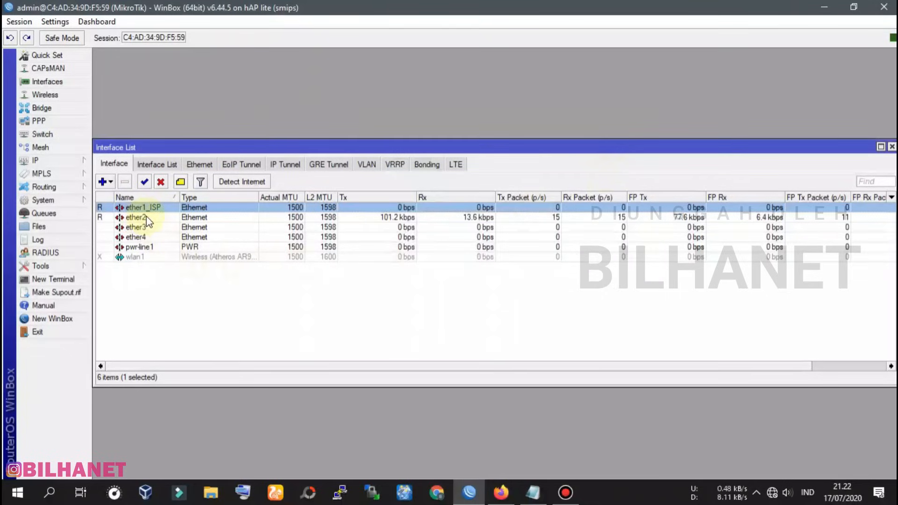
Rename ether2 to ether2_LAPTOP
double_click(141, 217)
left_click(467, 158)
type("_LAPTOP")
left_click(622, 176)
left_click(625, 140)
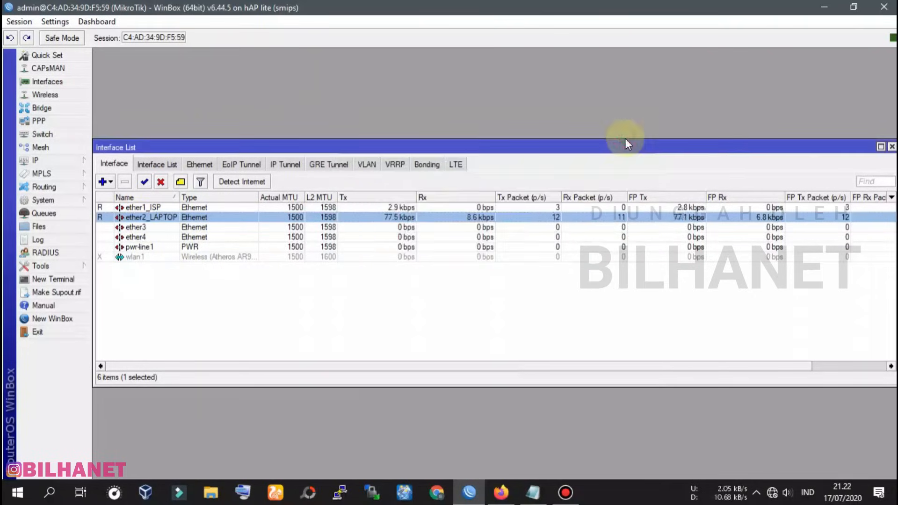
Rename ether3 to ether3_HOTSPOT and widen the Name column
double_click(133, 227)
left_click(480, 159)
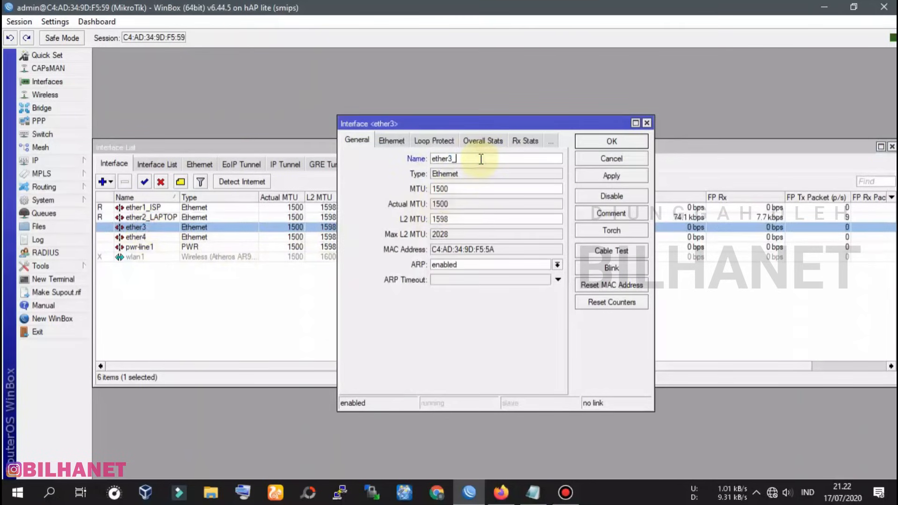
type("HOTSPOT")
left_click(590, 181)
left_click(617, 141)
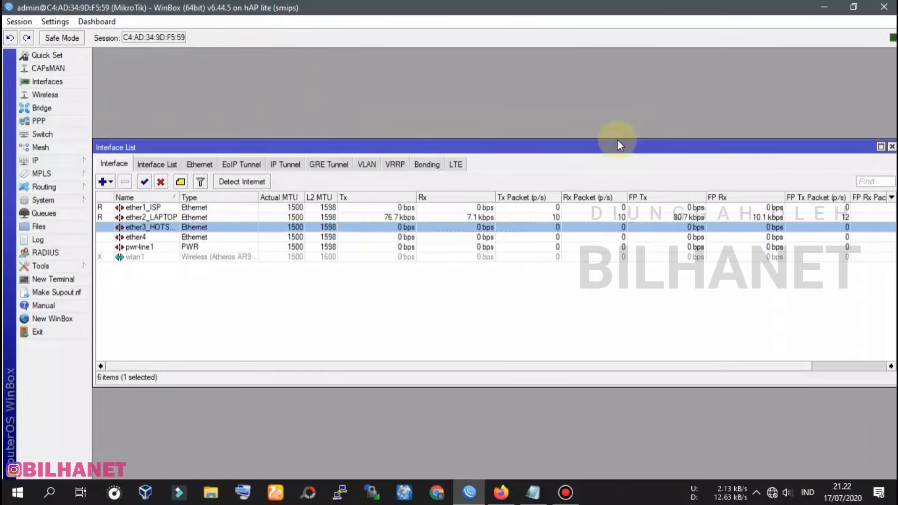
left_click_drag(180, 197, 201, 197)
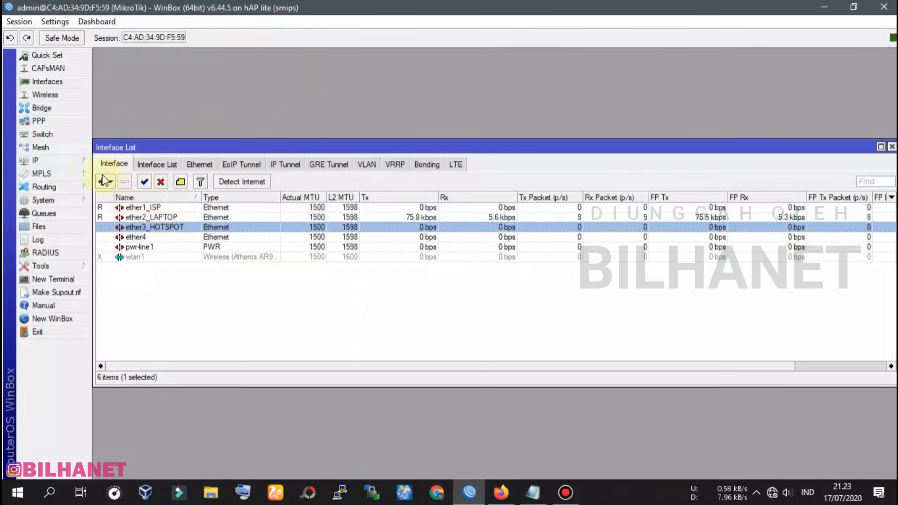
Open the DHCP Client list under IP
left_click(79, 163)
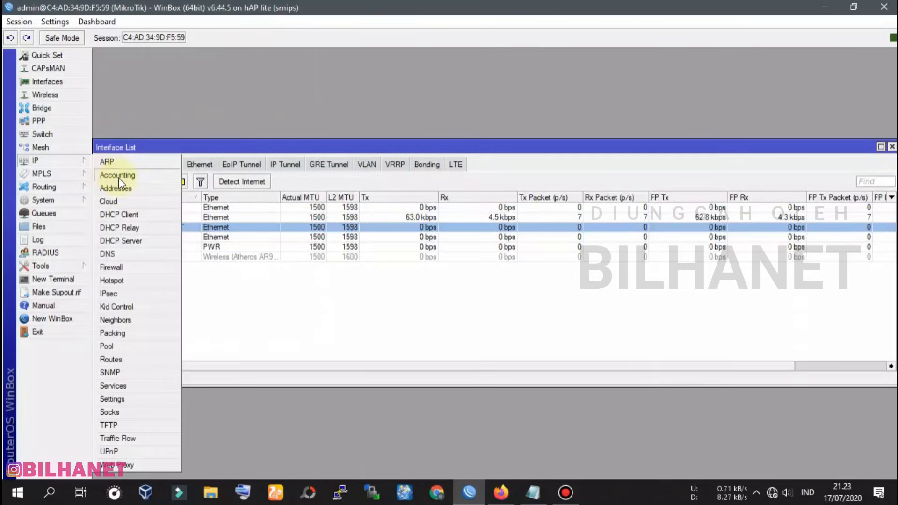
left_click(119, 215)
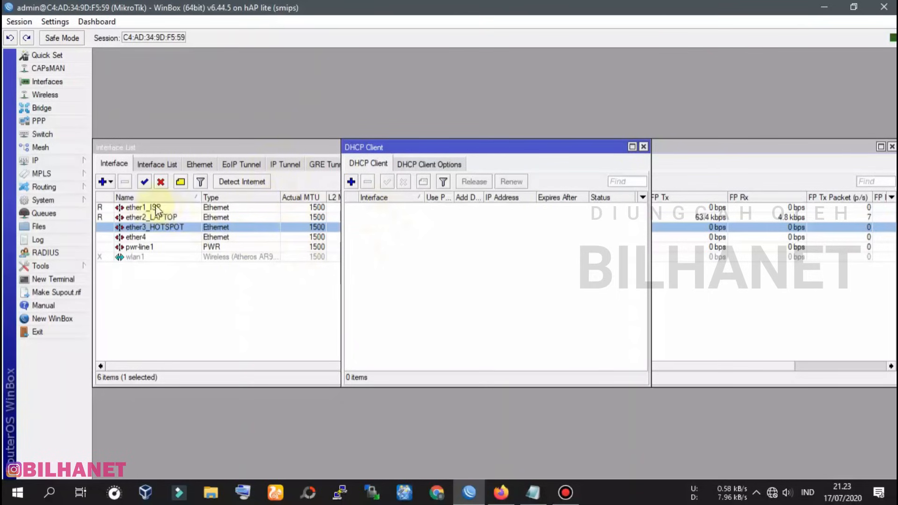
left_click(42, 160)
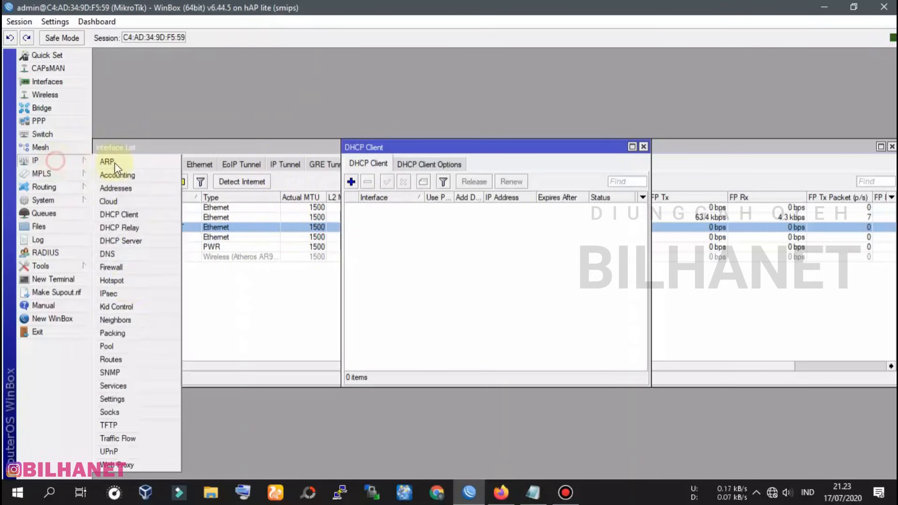
left_click(126, 214)
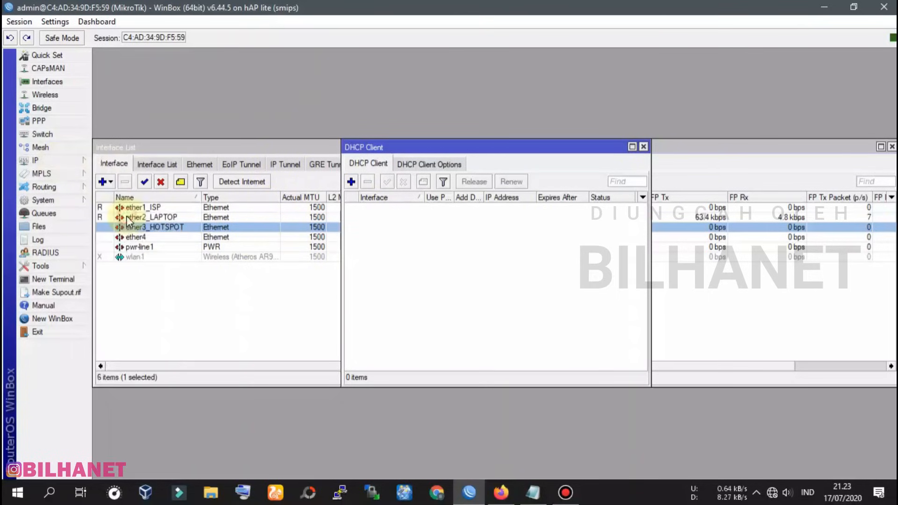
Add a DHCP client on ether1_ISP with Add Default Route yes, obtaining 192.168.100.8/24
left_click(352, 184)
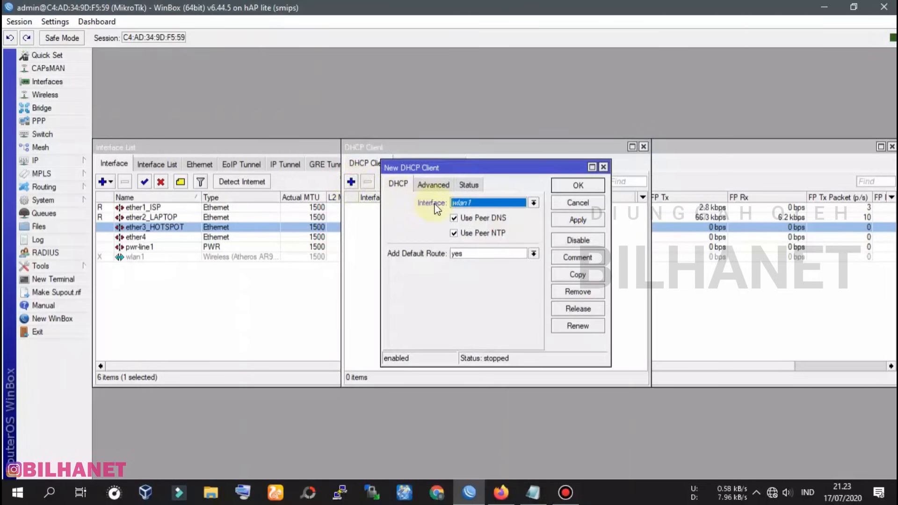
left_click(478, 202)
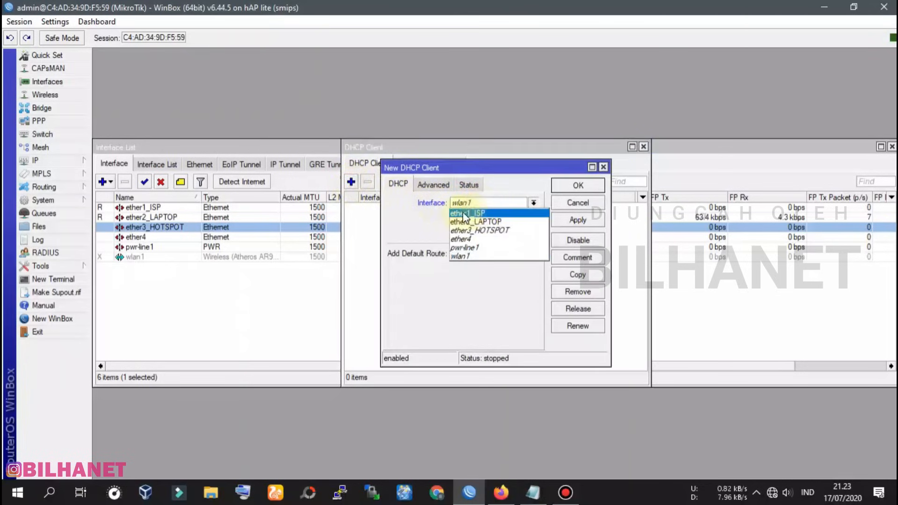
left_click(493, 213)
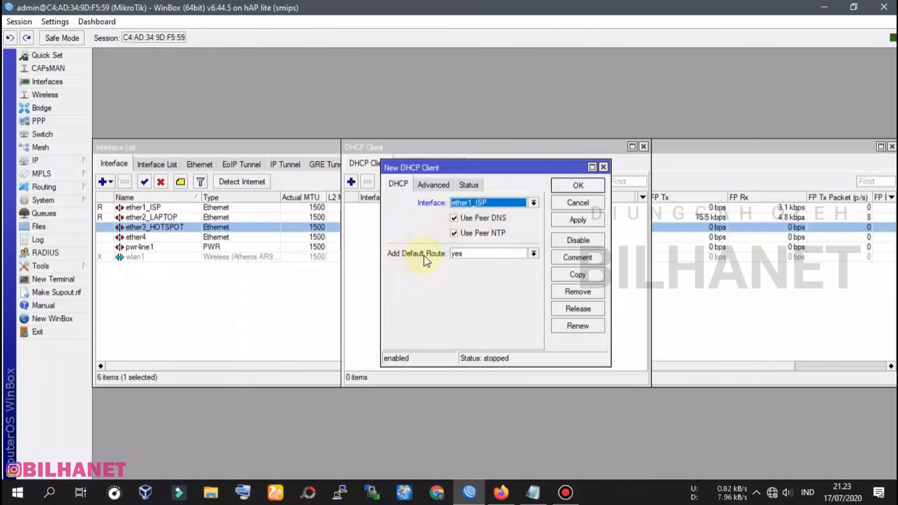
left_click(456, 254)
left_click(467, 285)
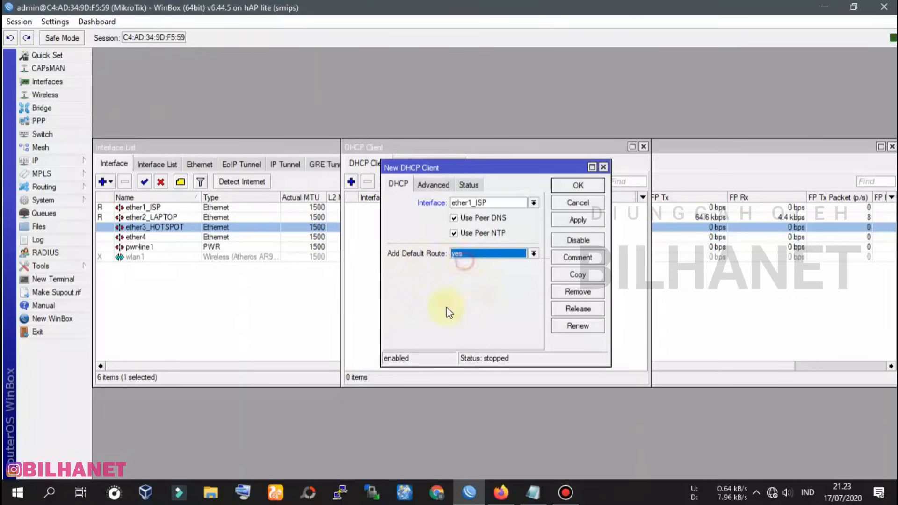
left_click(589, 221)
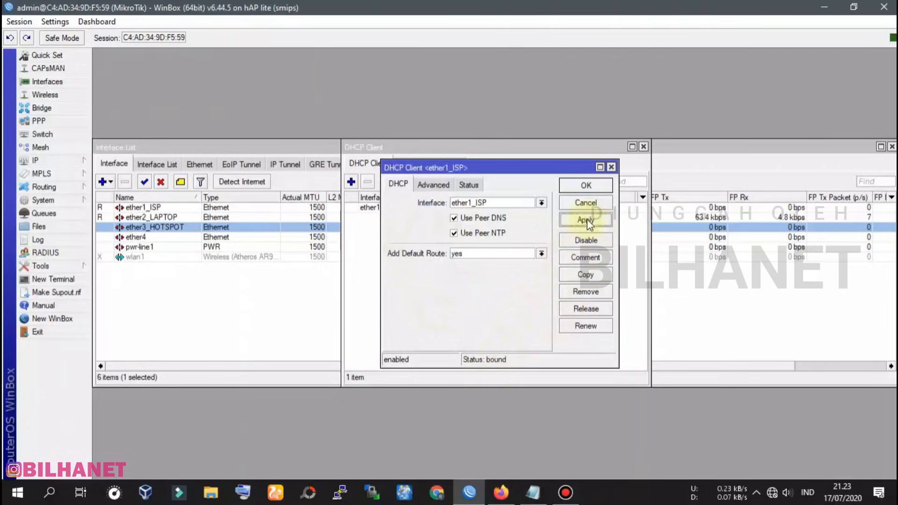
left_click(586, 186)
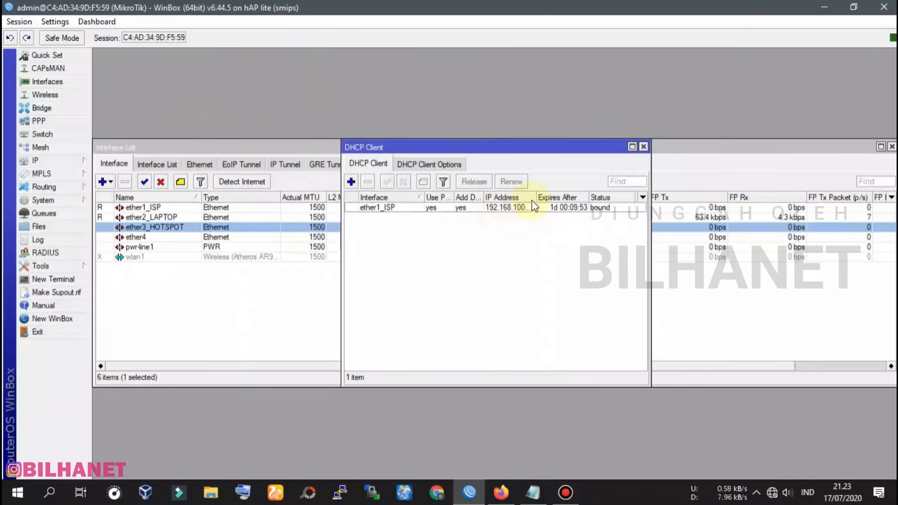
left_click_drag(536, 197, 548, 197)
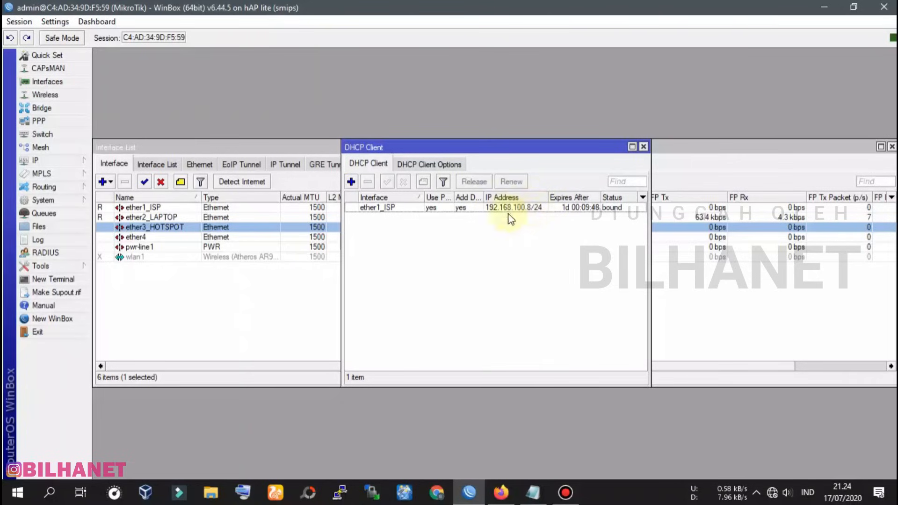
left_click(526, 208)
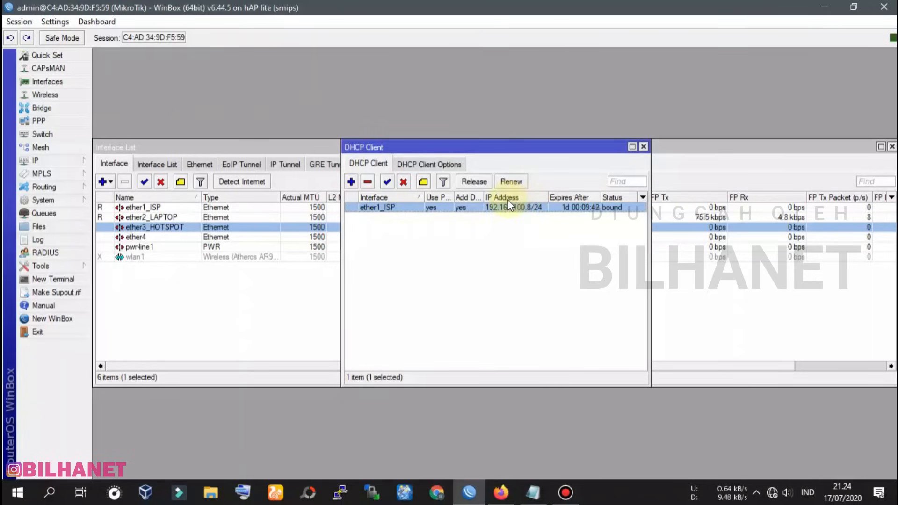
Verify IP > Addresses shows dynamic 192.168.100.8/24 on ether1_ISP, then close Address List and DHCP Client
left_click(60, 159)
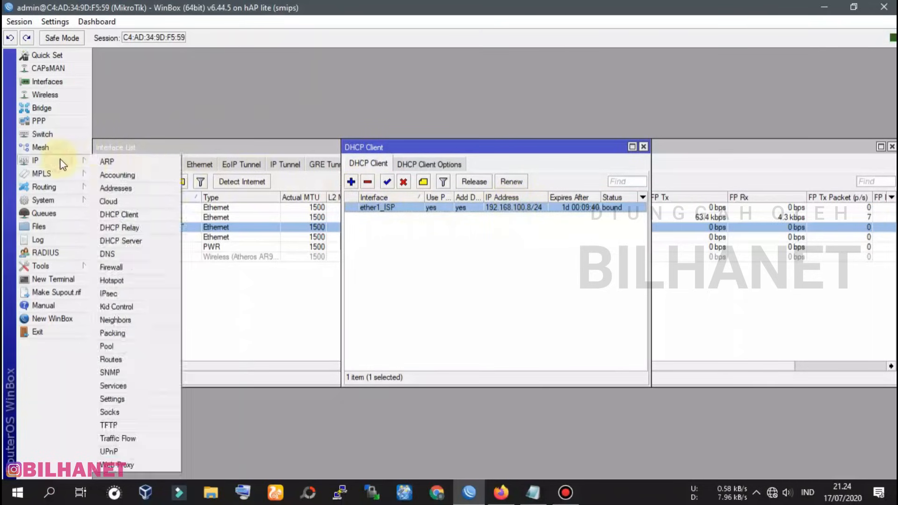
left_click(123, 189)
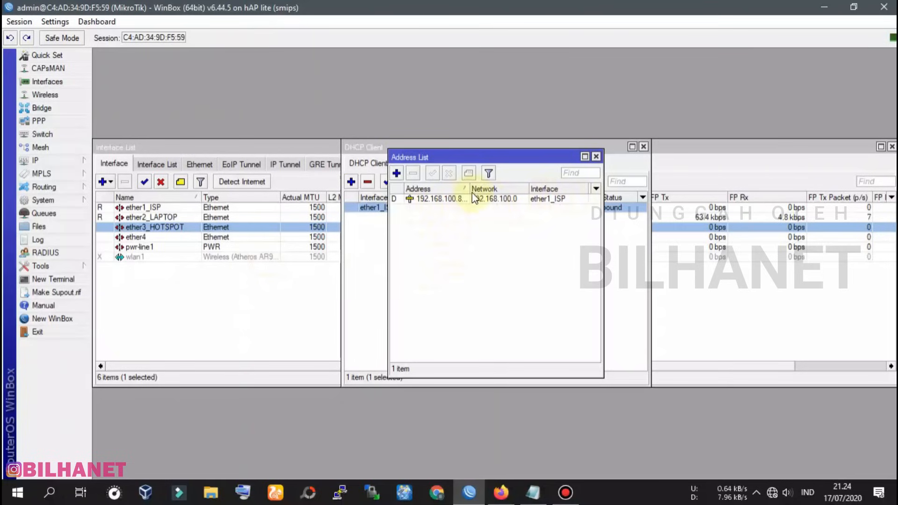
left_click_drag(469, 189, 477, 189)
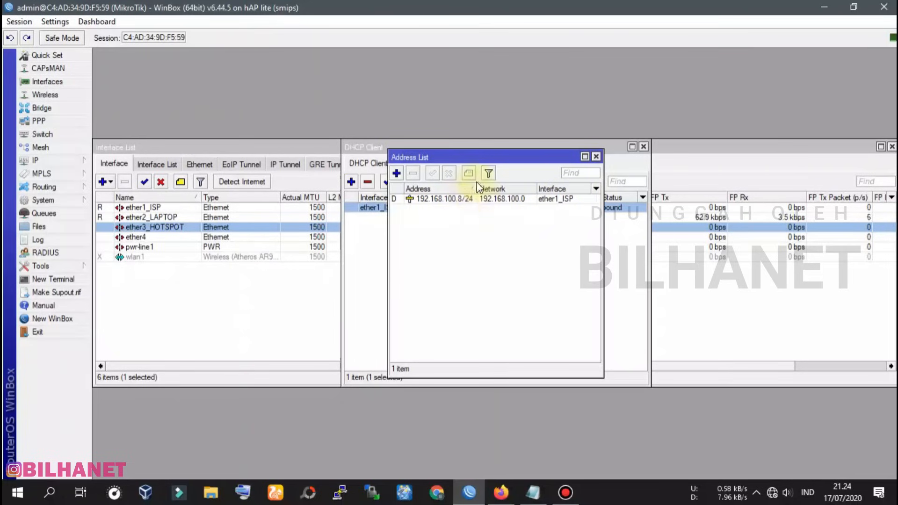
left_click_drag(500, 161, 500, 229)
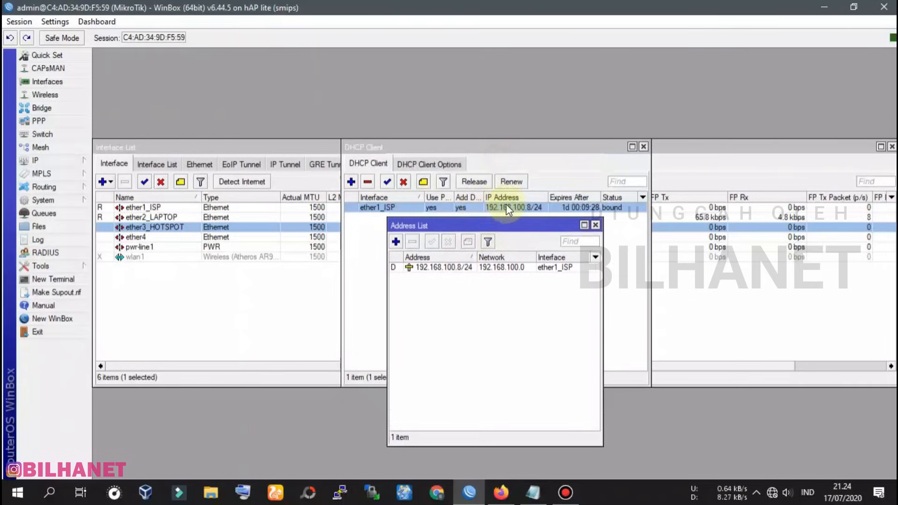
left_click(595, 225)
left_click(644, 147)
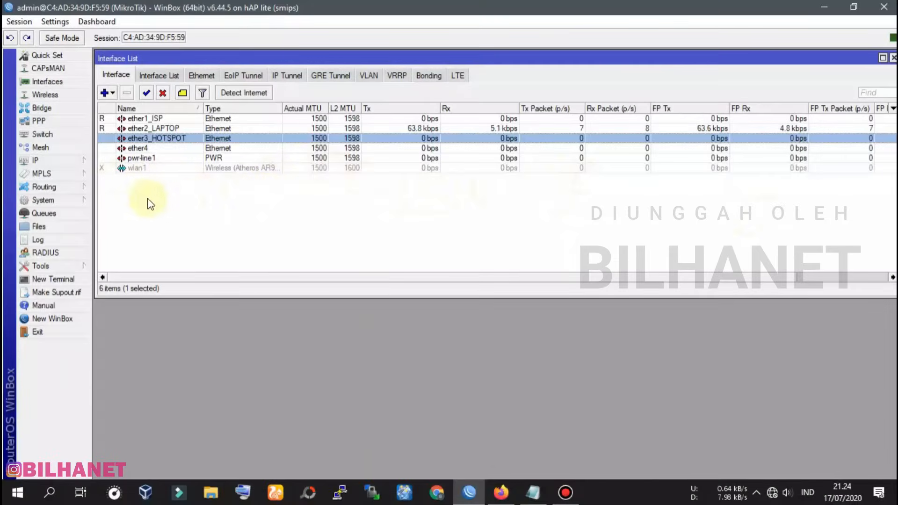
In IP > DNS, enter servers 8.8.8.8, 8.8.4.4, 1.1.1.1 and 1.0.0.1
left_click(38, 162)
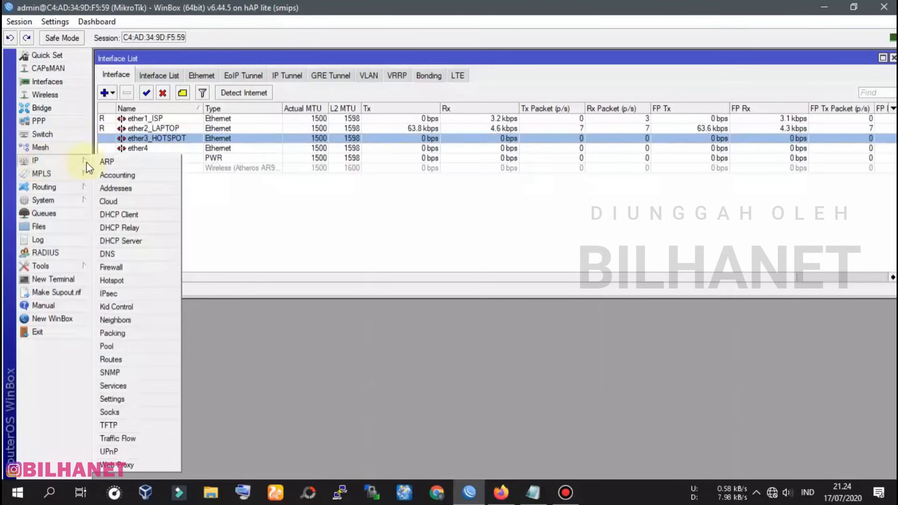
left_click(107, 254)
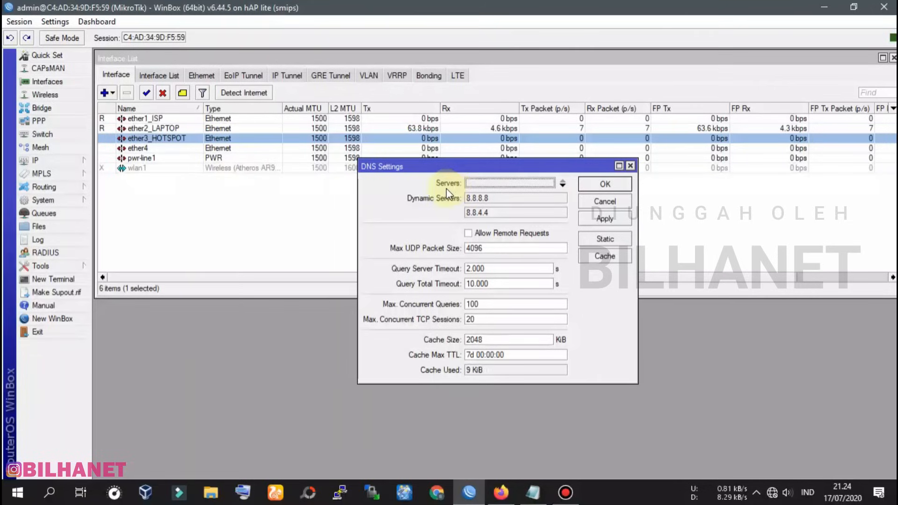
left_click(478, 184)
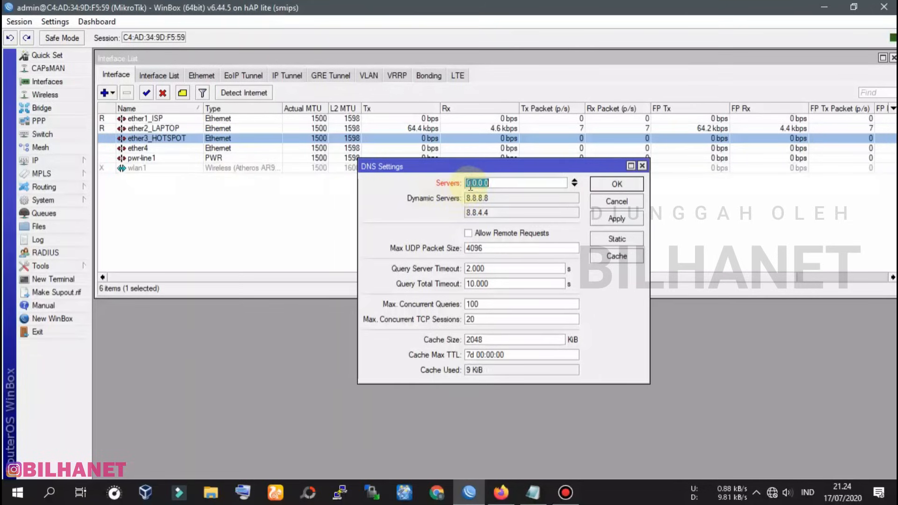
type("8")
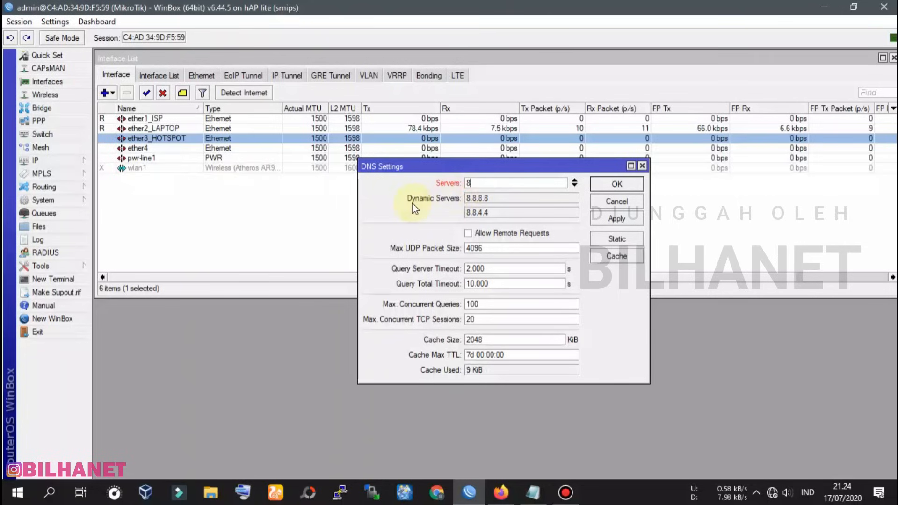
type(".8.8")
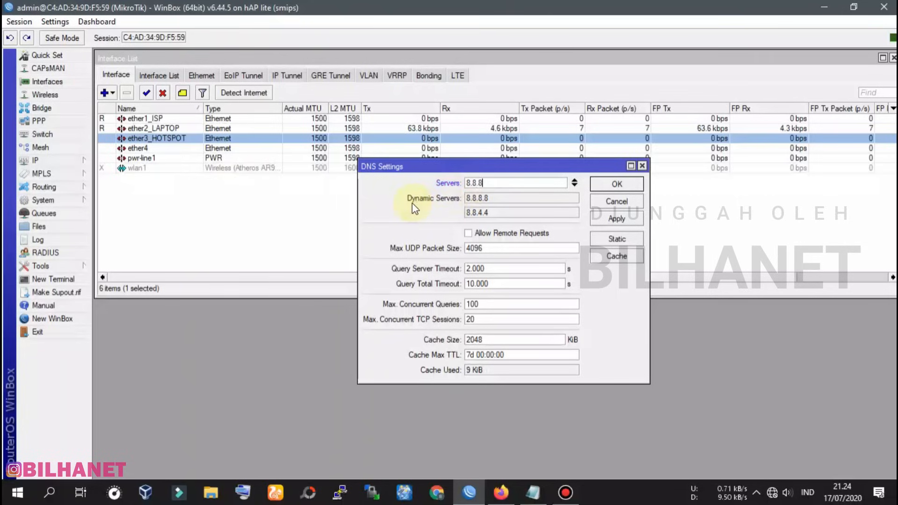
type(".8")
left_click(574, 184)
type("8.8.4.4")
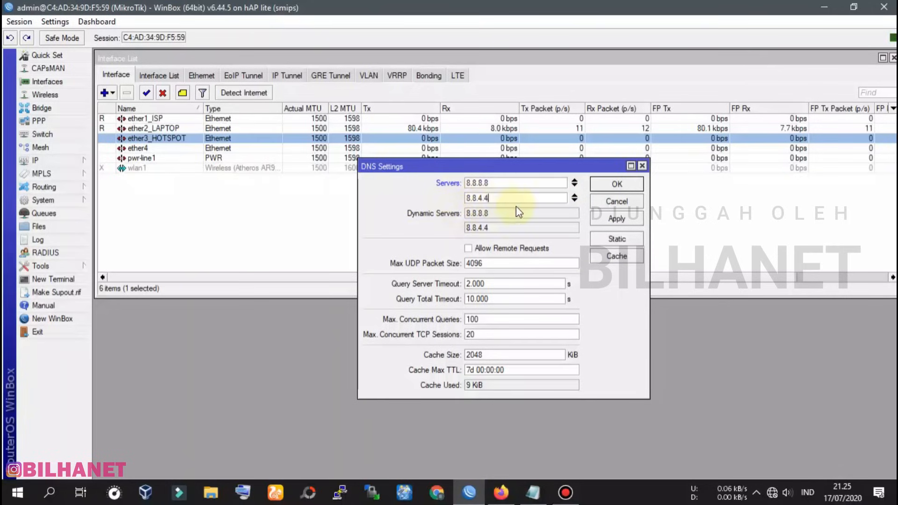
left_click(574, 199)
type("1.1.1.1")
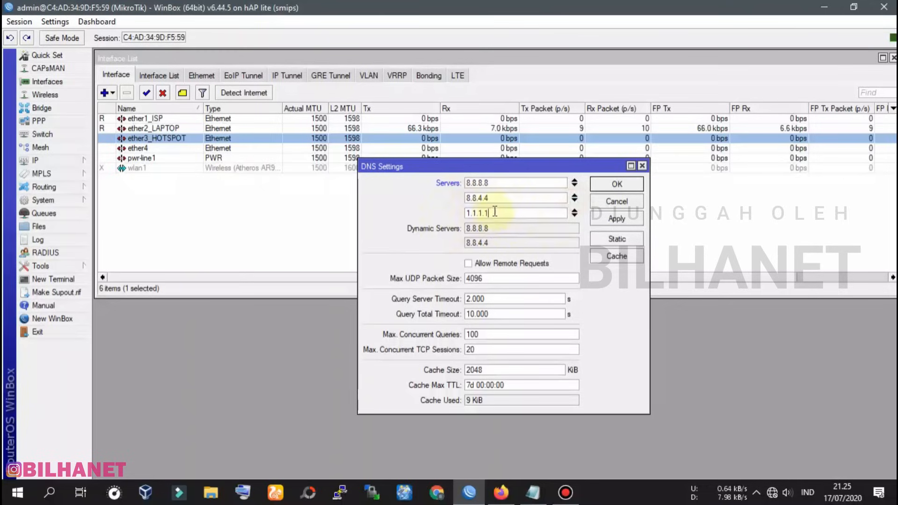
left_click(574, 217)
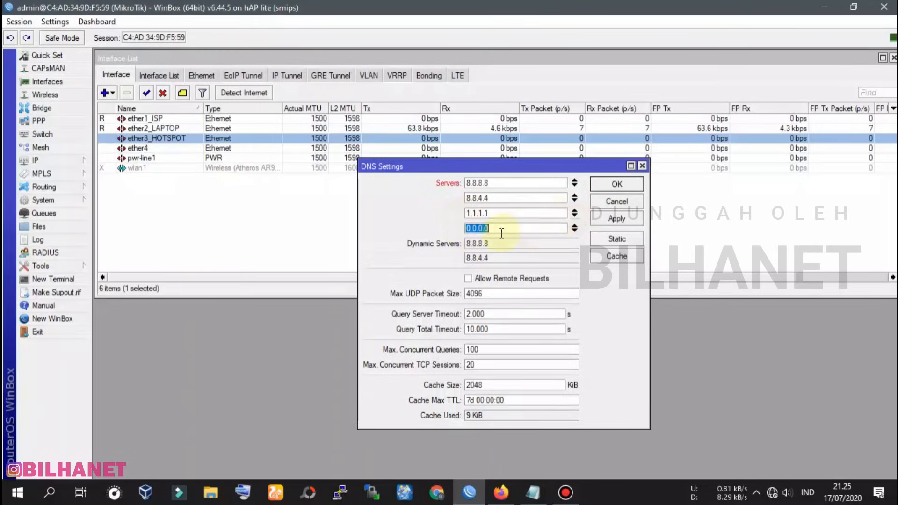
type("1.0")
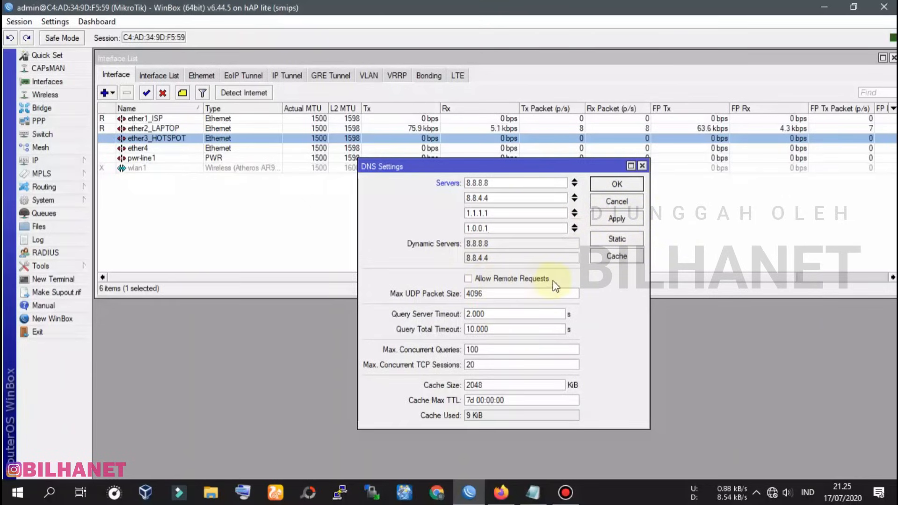
Allow remote requests and save the DNS settings
left_click(473, 280)
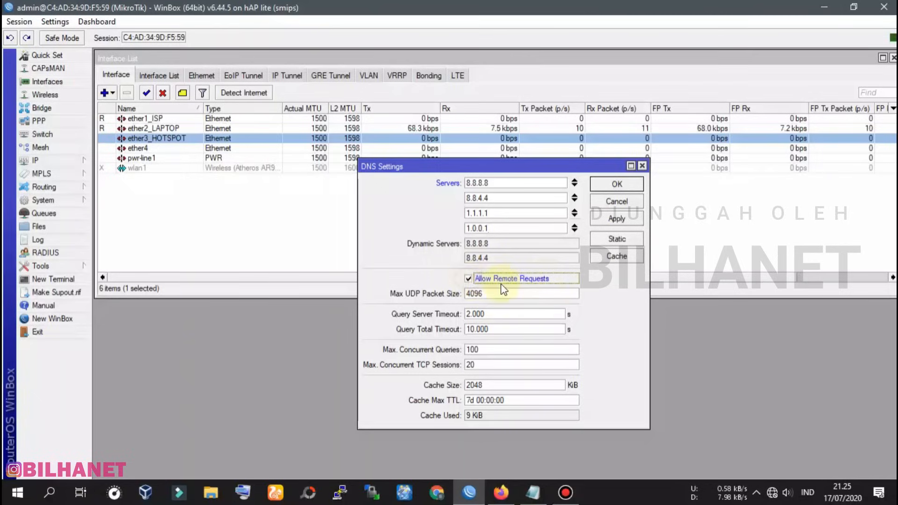
left_click(616, 218)
left_click(616, 184)
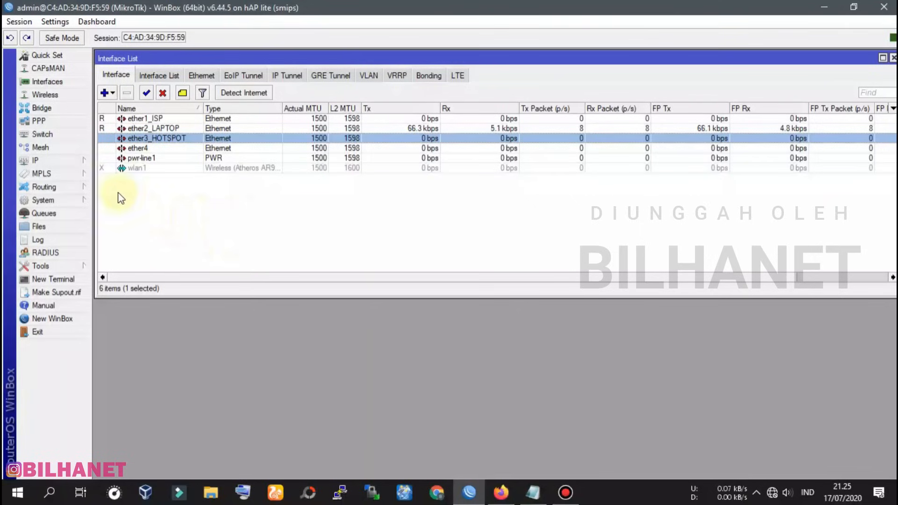
Create a new Firewall NAT rule with chain srcnat and Out. Interface ether1_ISP
left_click(43, 162)
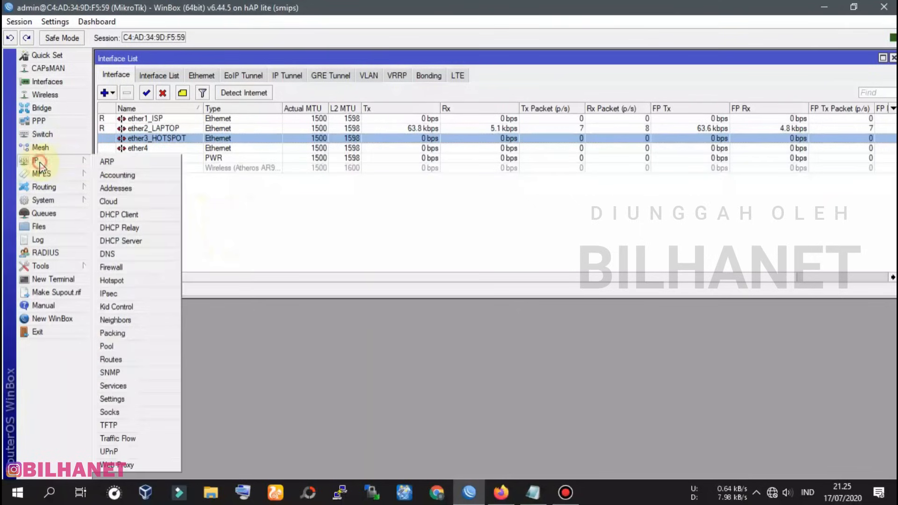
left_click(116, 267)
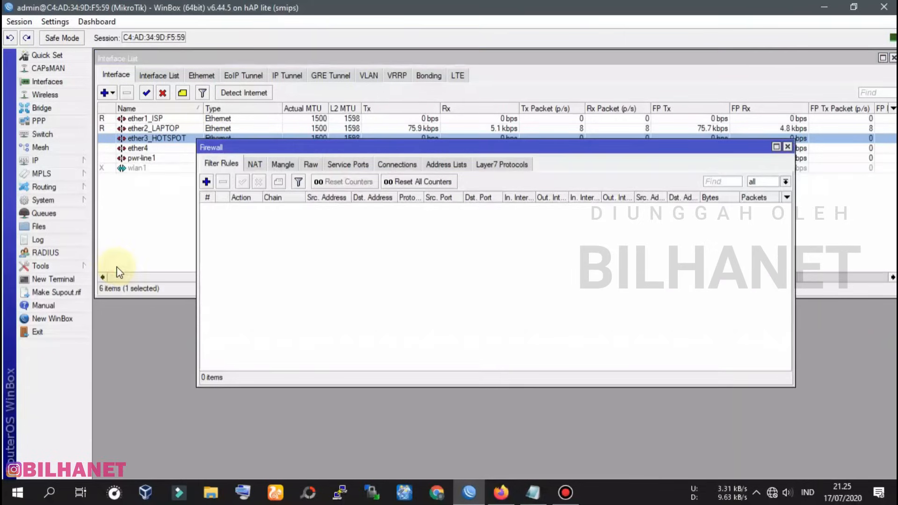
left_click(256, 165)
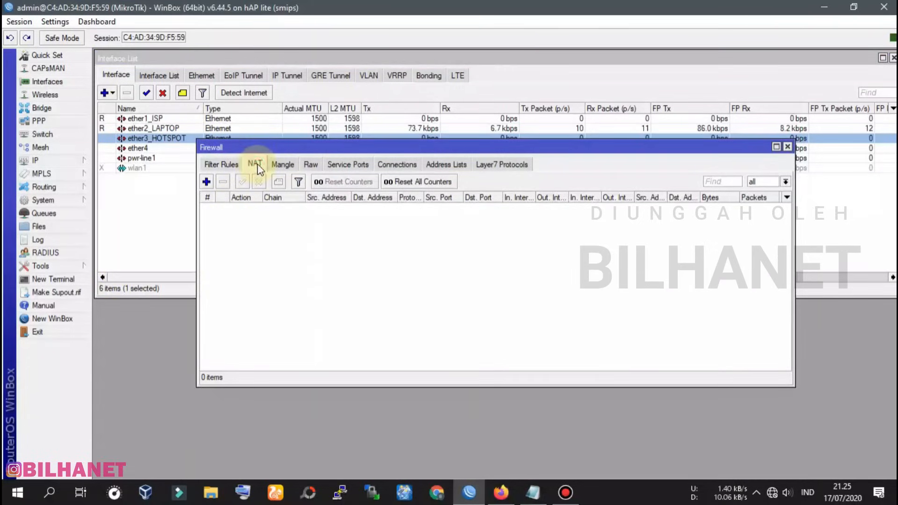
left_click(207, 181)
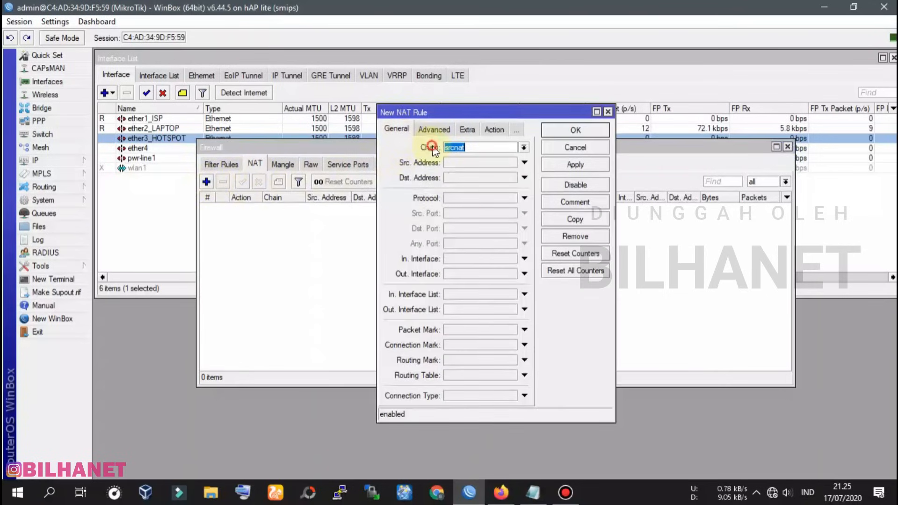
left_click(524, 147)
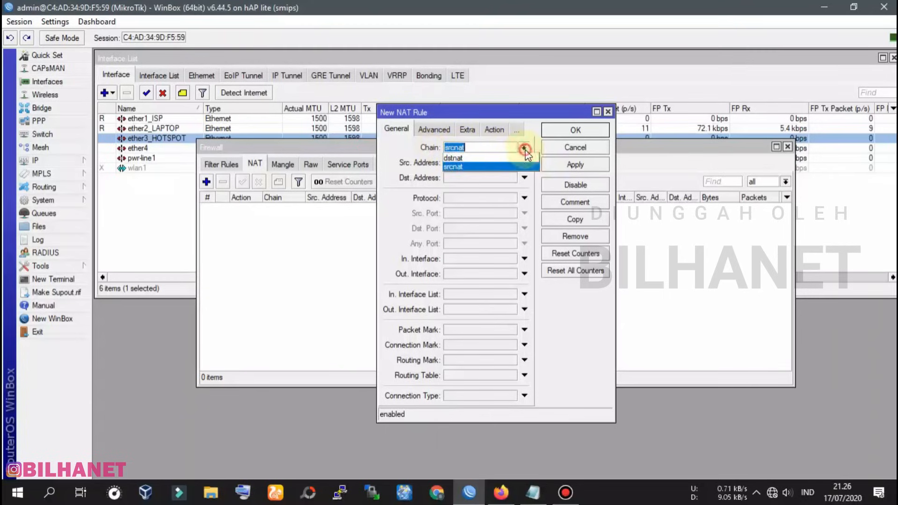
left_click(461, 167)
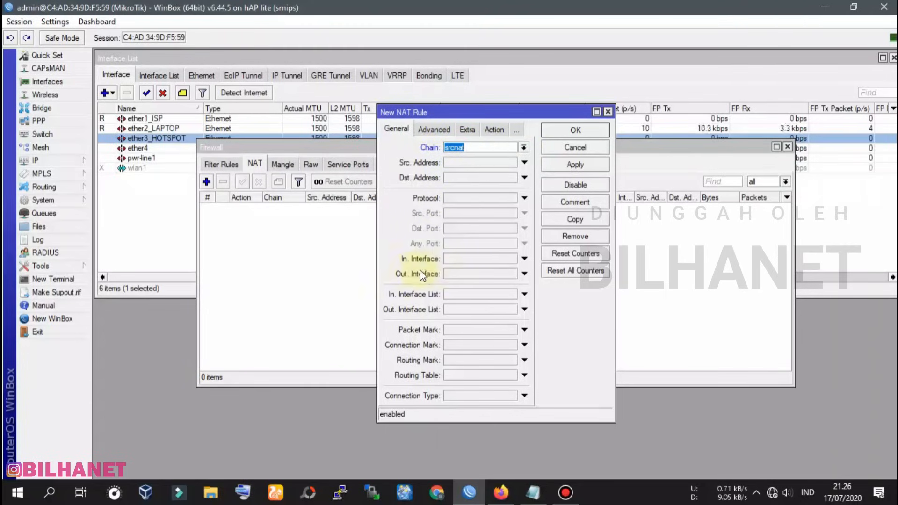
left_click(496, 275)
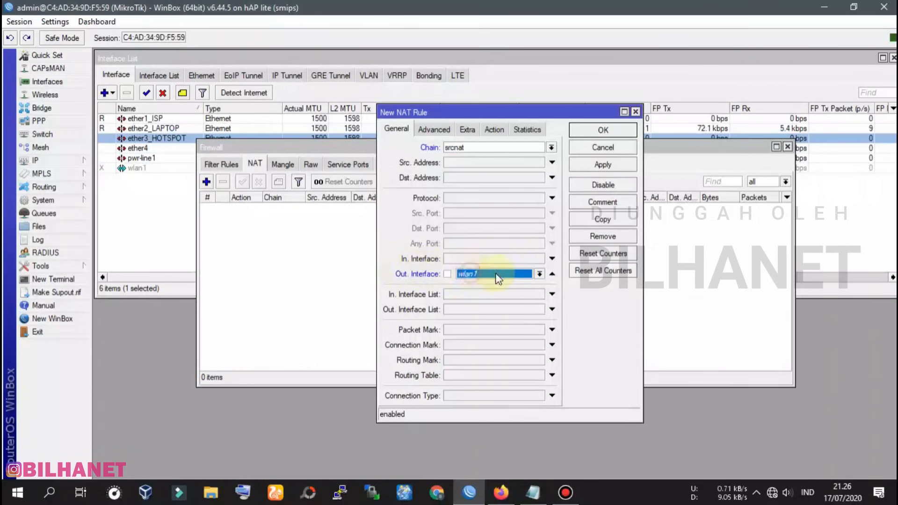
left_click(539, 273)
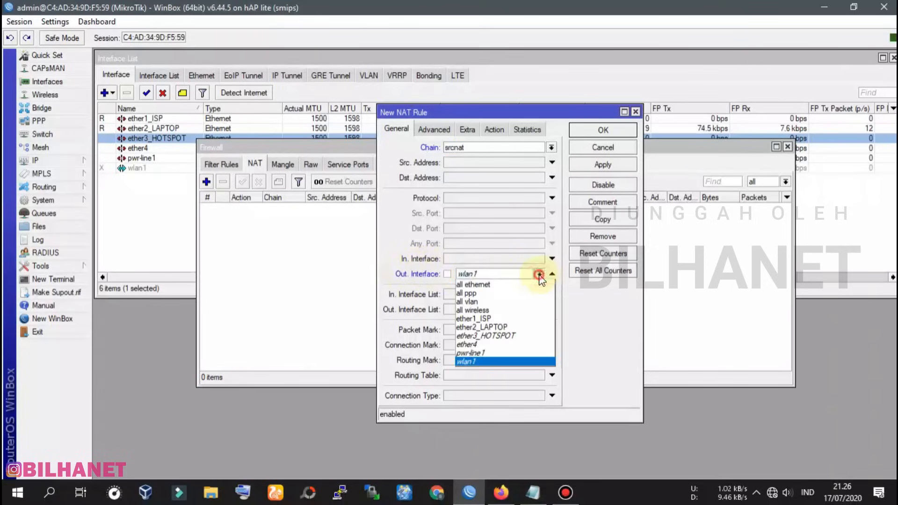
left_click(486, 317)
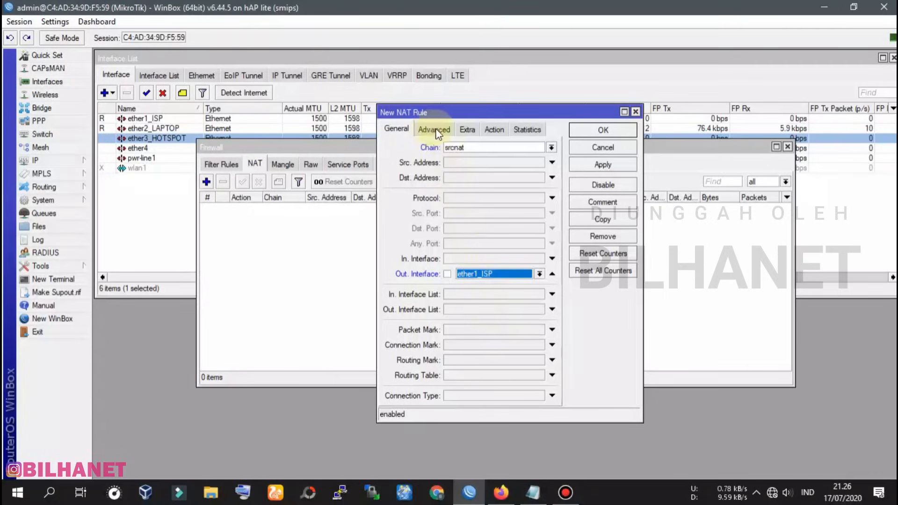
Set the rule's action to masquerade and save it
left_click(497, 127)
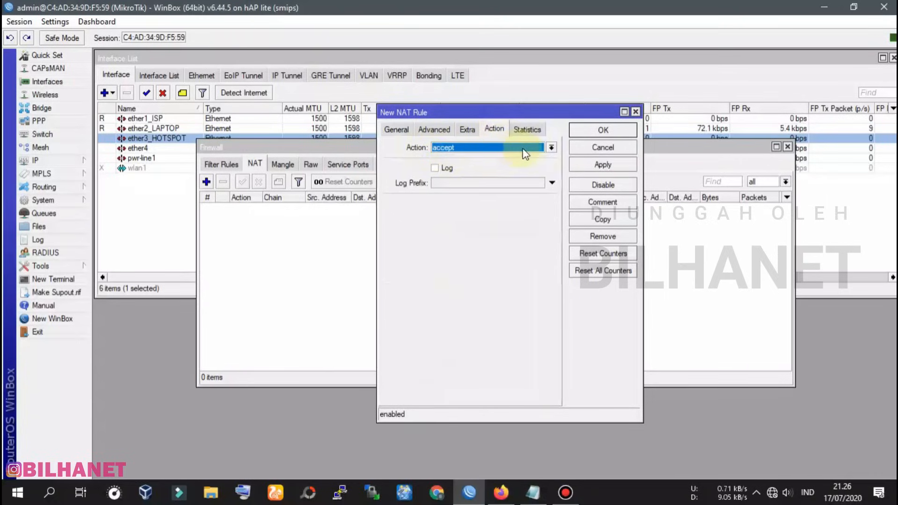
left_click(551, 147)
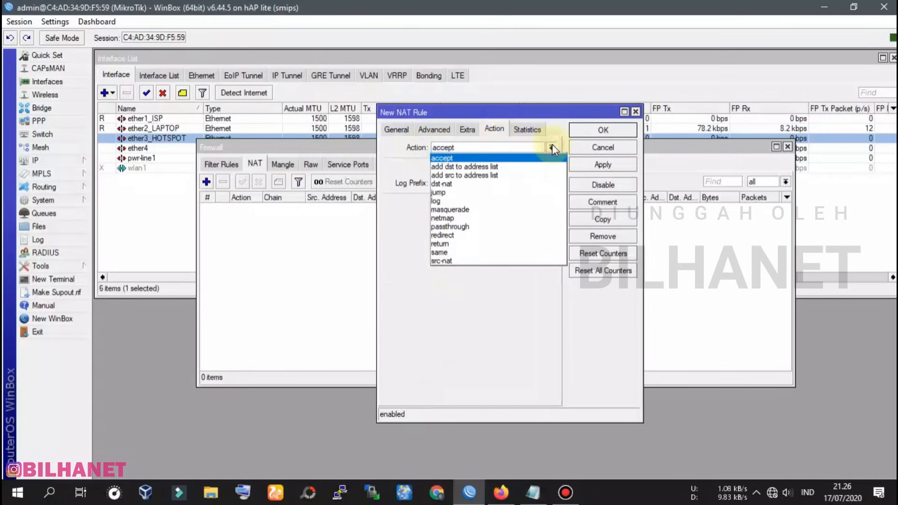
left_click(463, 210)
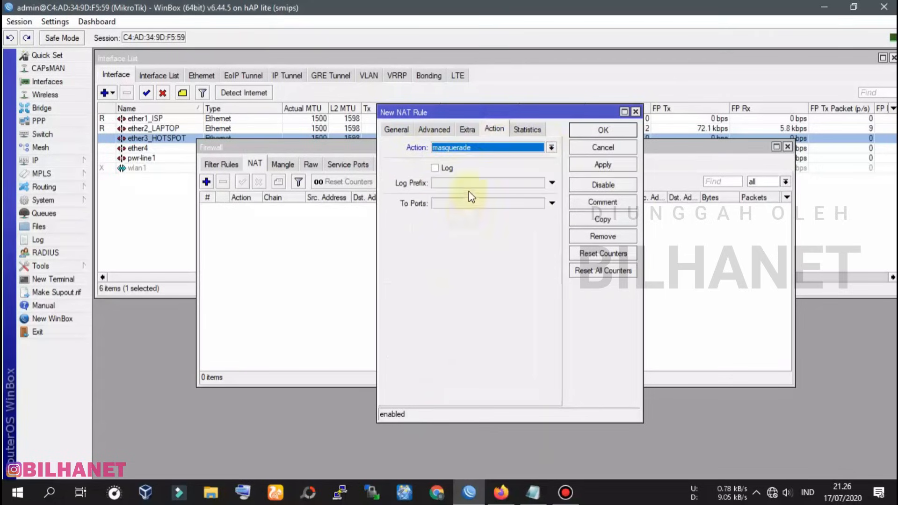
left_click(591, 164)
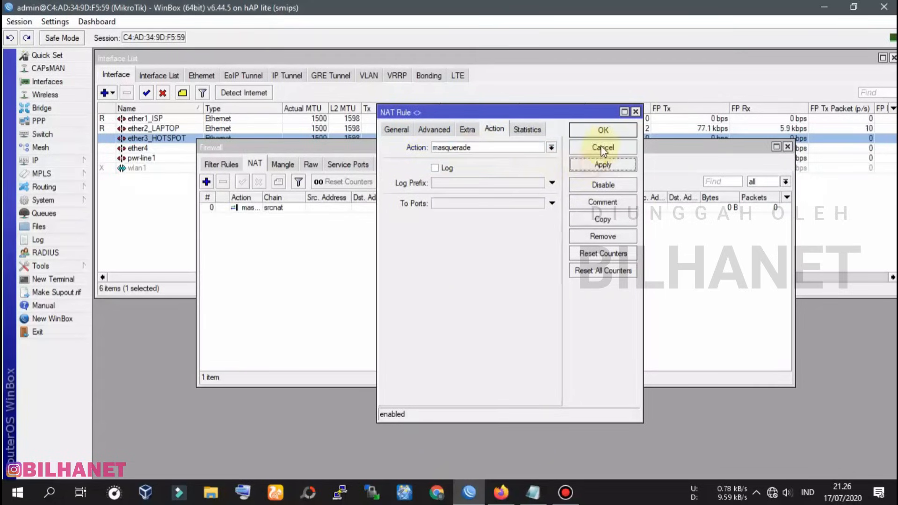
left_click(604, 130)
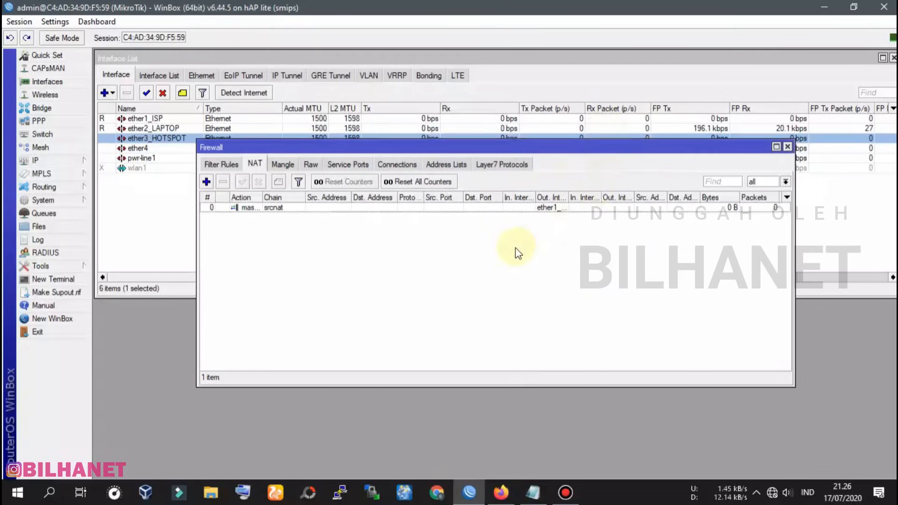
left_click_drag(503, 154, 406, 192)
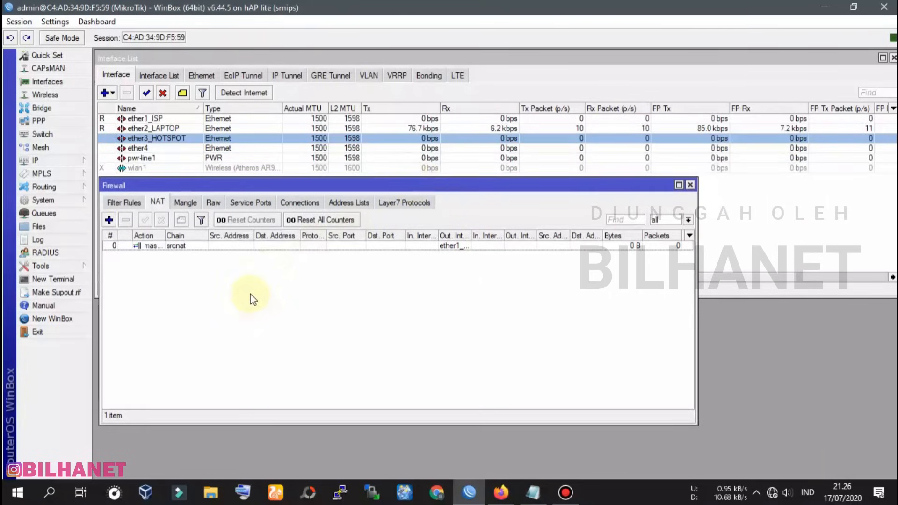
Ping google.com in a terminal (11/11 replies, 0% loss), then close Terminal and Firewall
left_click(60, 279)
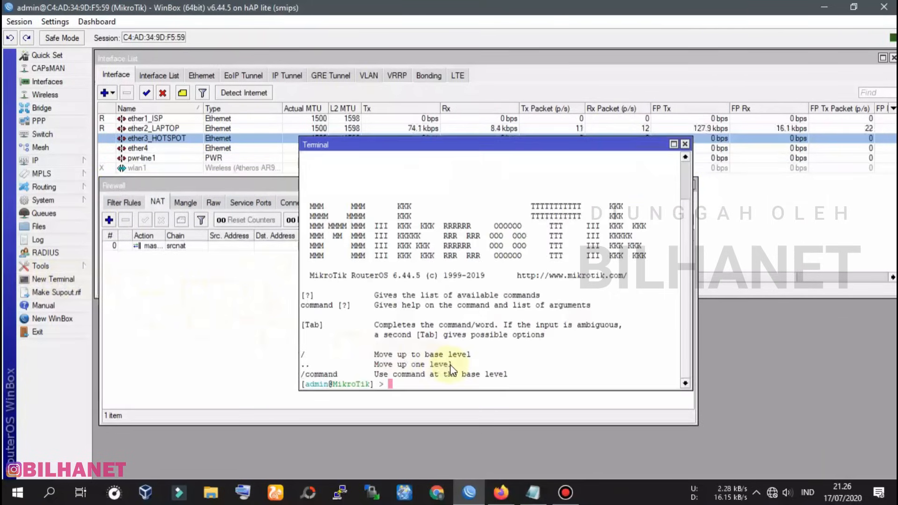
type("pi")
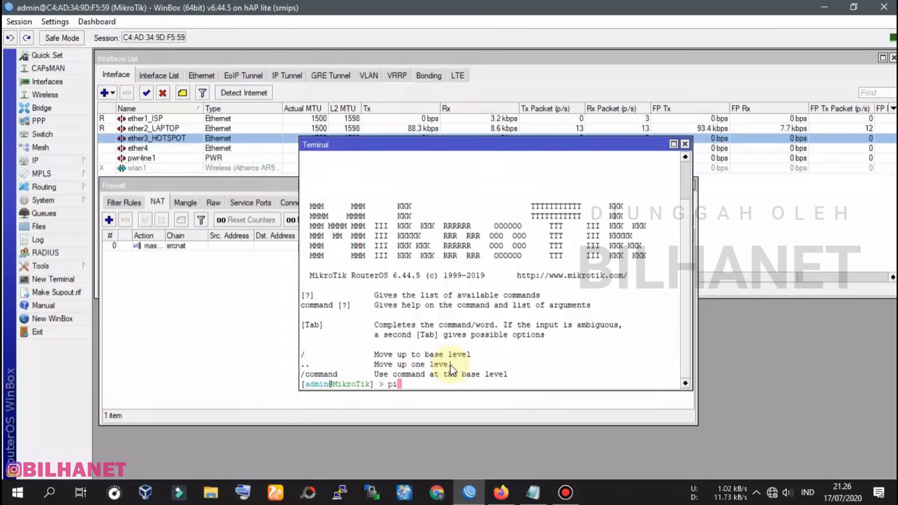
type("ng goog")
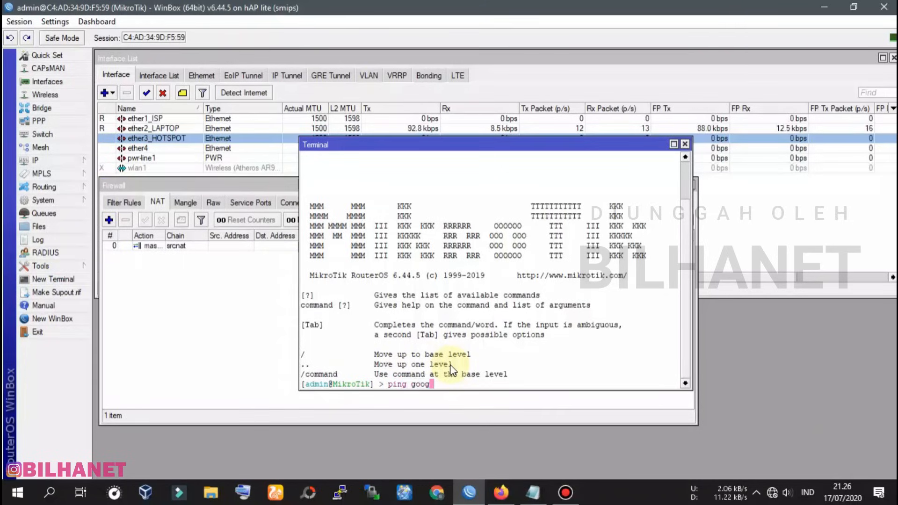
type("le.com")
key("Return")
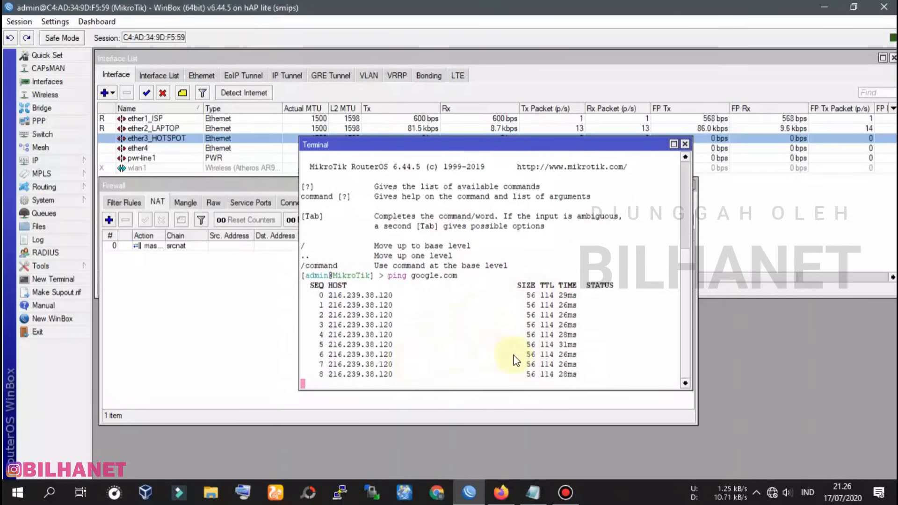
key("ctrl+c")
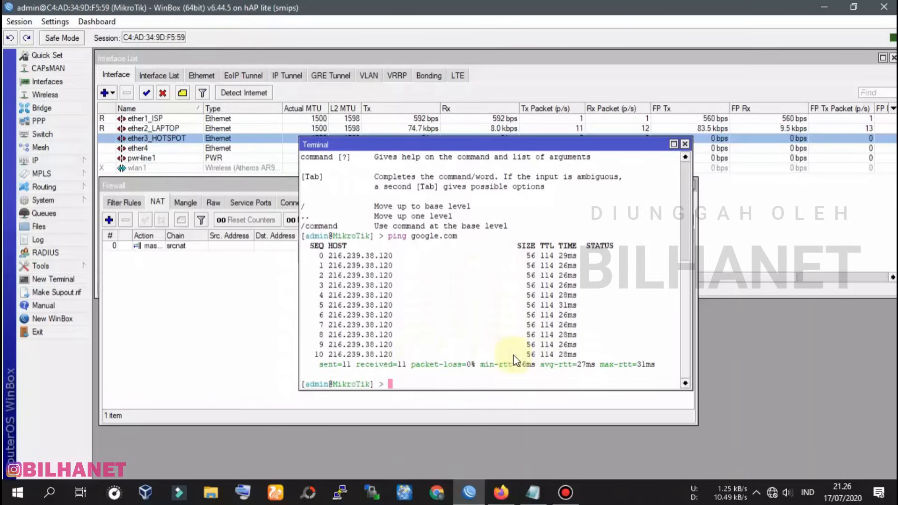
left_click(684, 143)
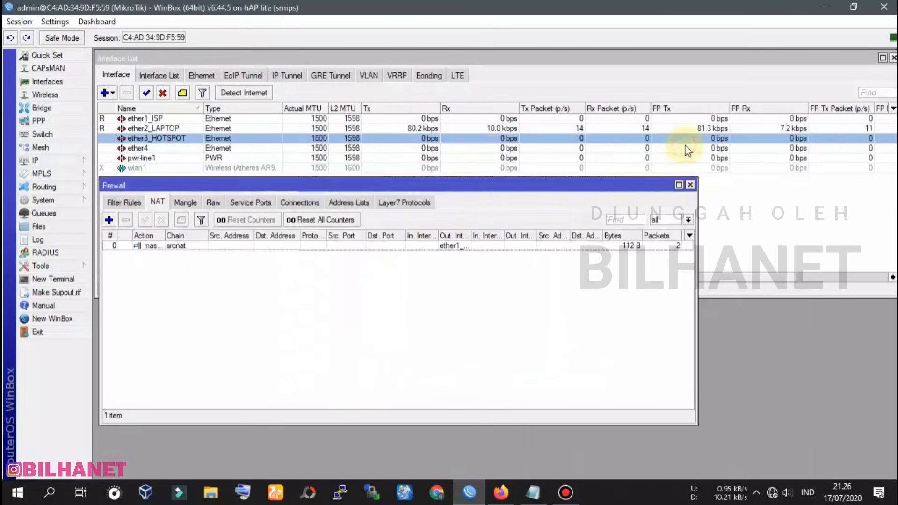
left_click(690, 185)
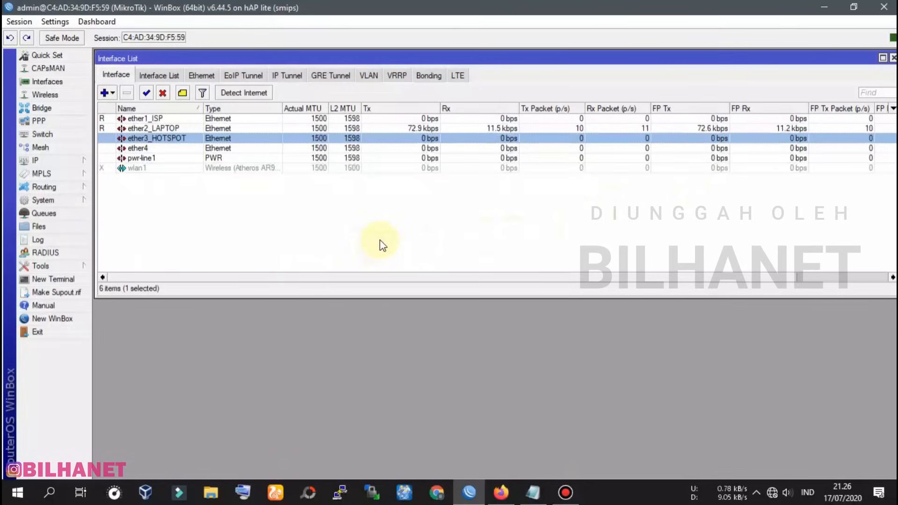
Open the IP address list and position and widen its window mid-screen
left_click(892, 58)
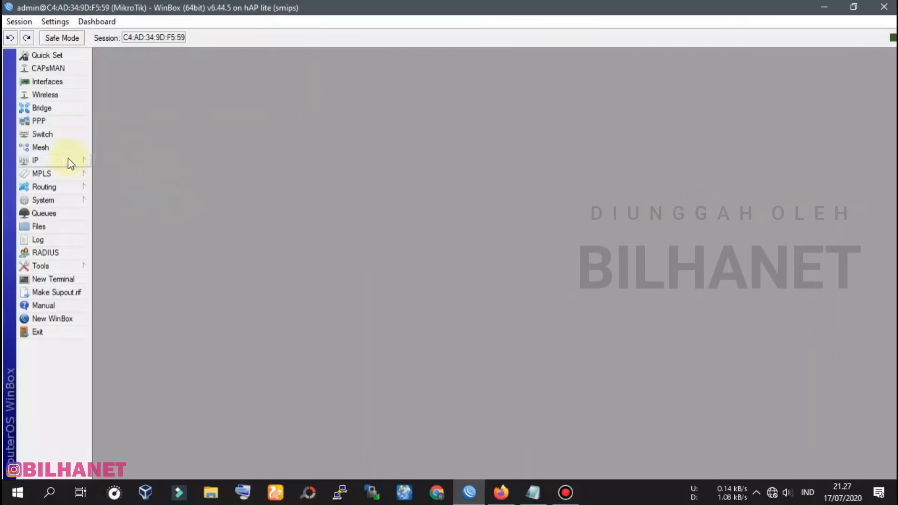
left_click(36, 161)
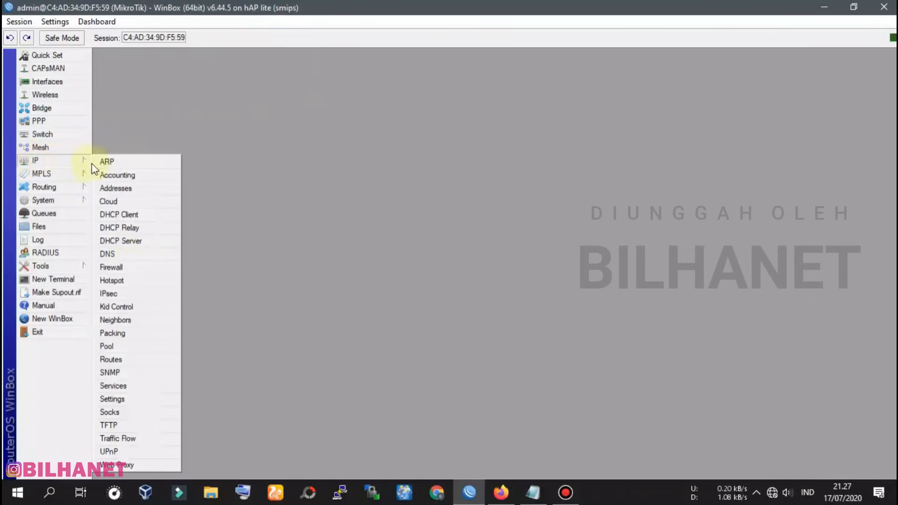
left_click(132, 188)
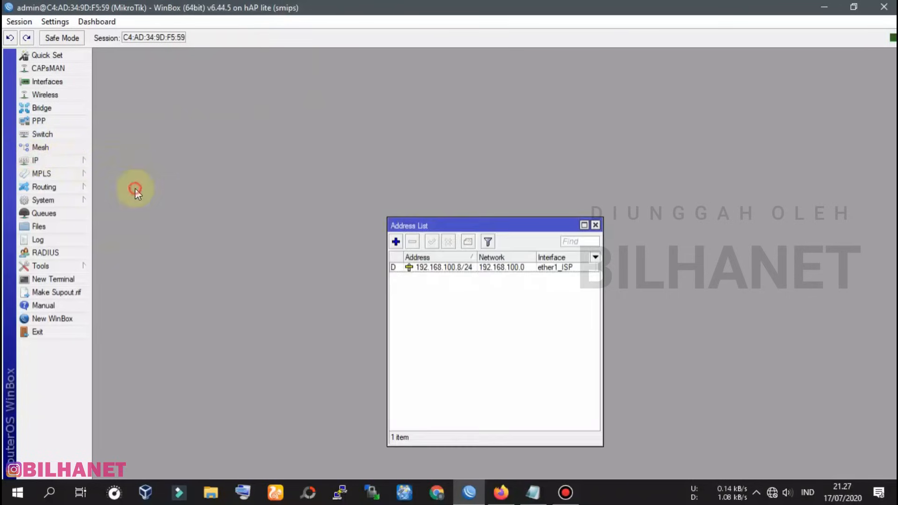
left_click_drag(498, 228, 470, 158)
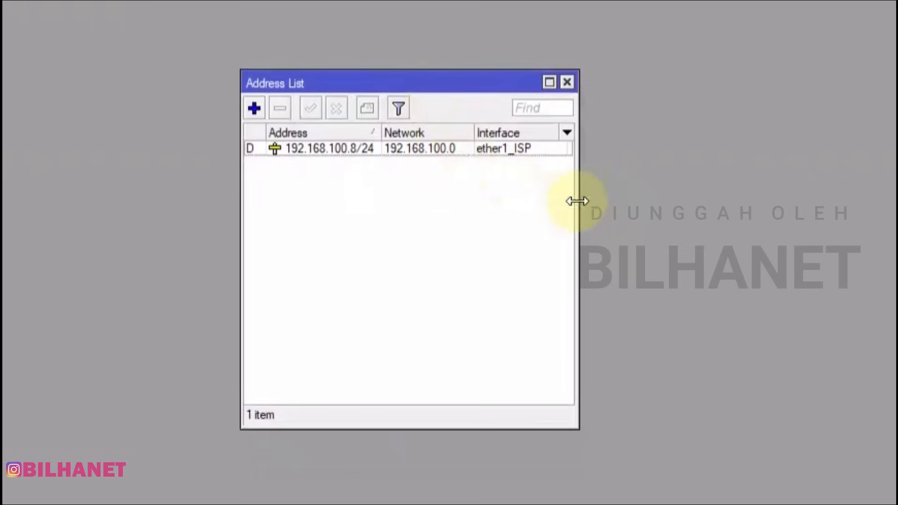
left_click_drag(577, 201, 635, 203)
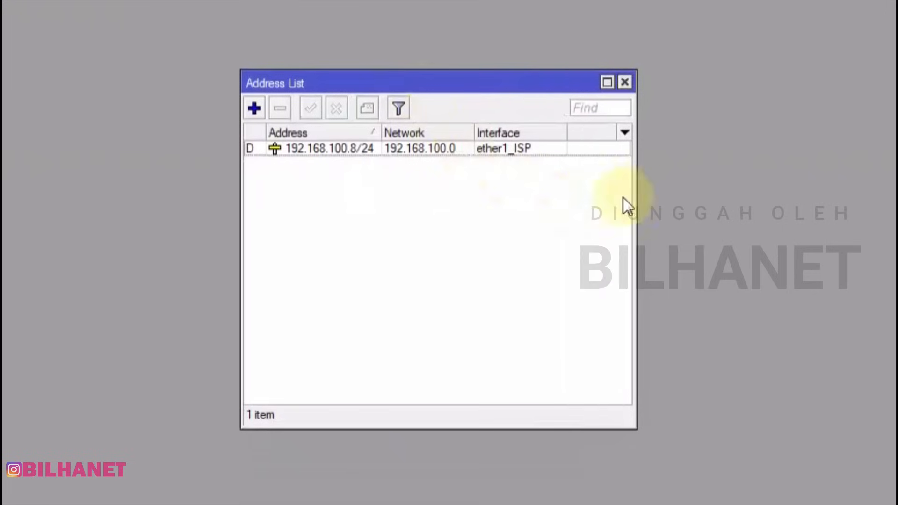
Add a new address on ether2_LAPTOP entered as 192.168.22.1/24
left_click(254, 110)
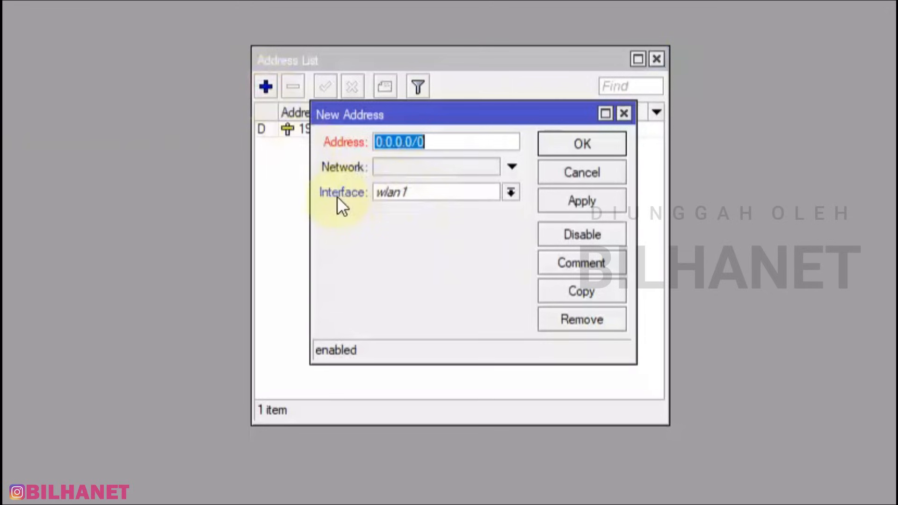
left_click(511, 193)
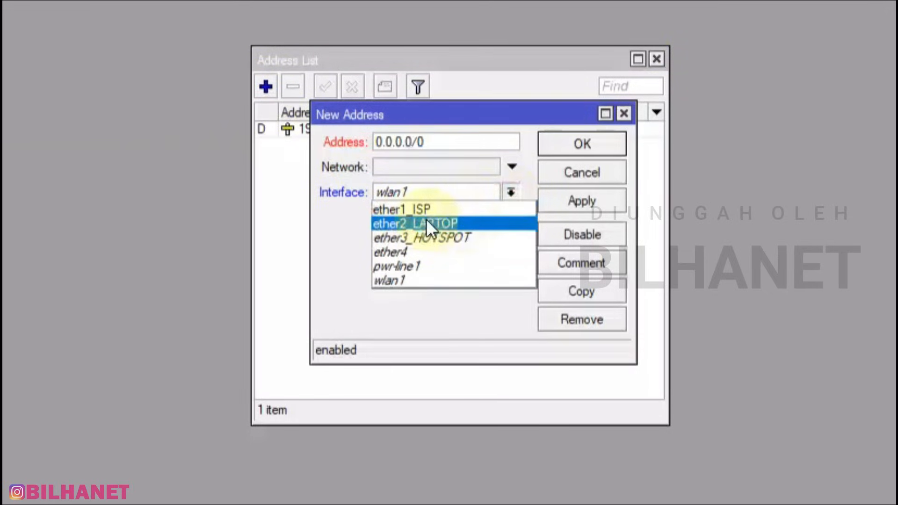
left_click(442, 222)
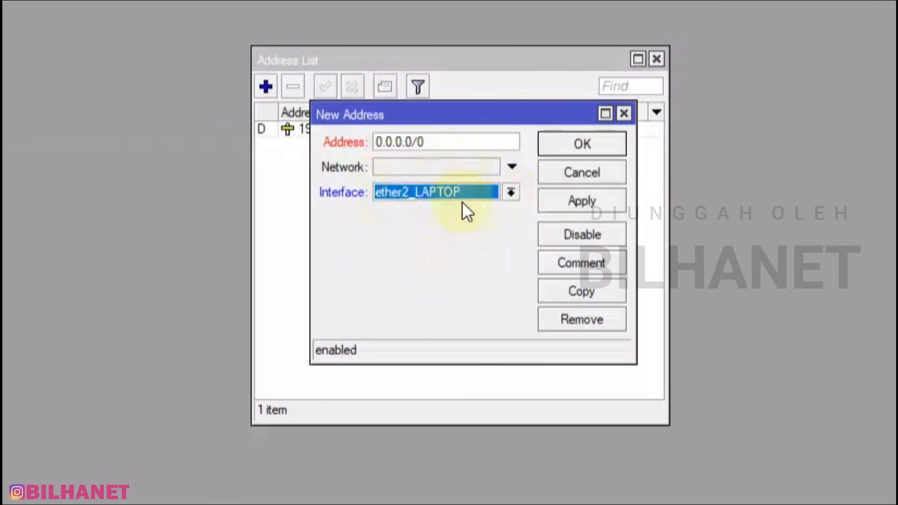
double_click(442, 141)
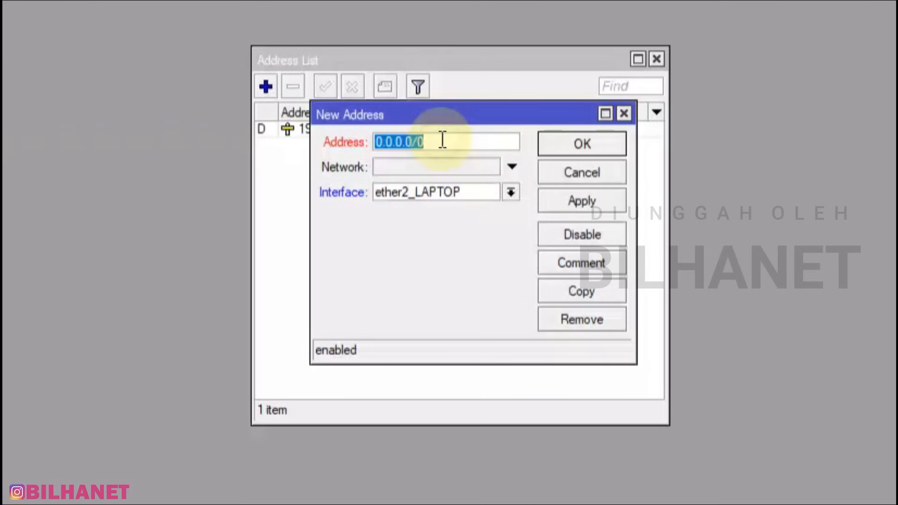
type("1")
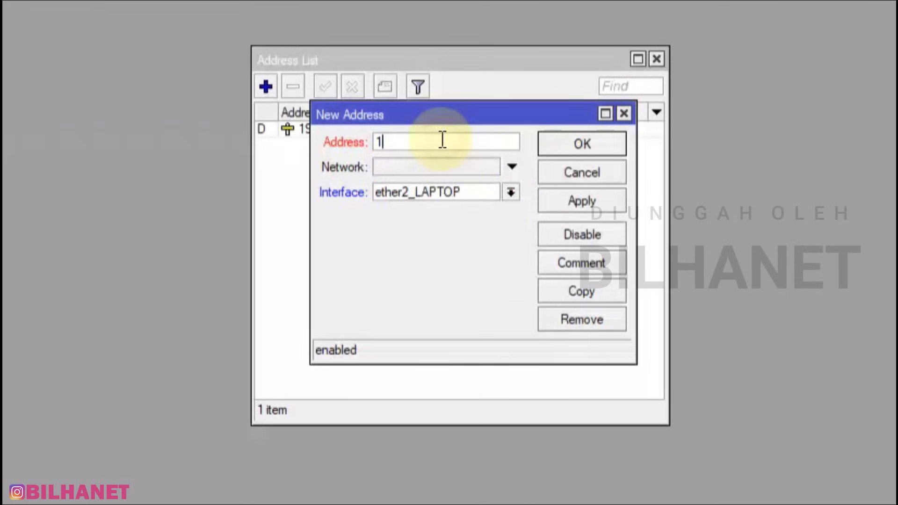
type("92.168")
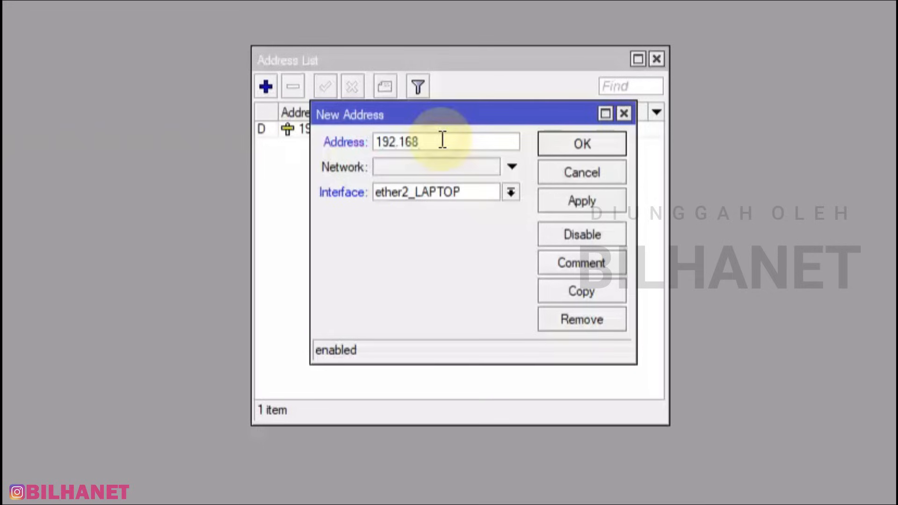
type(".")
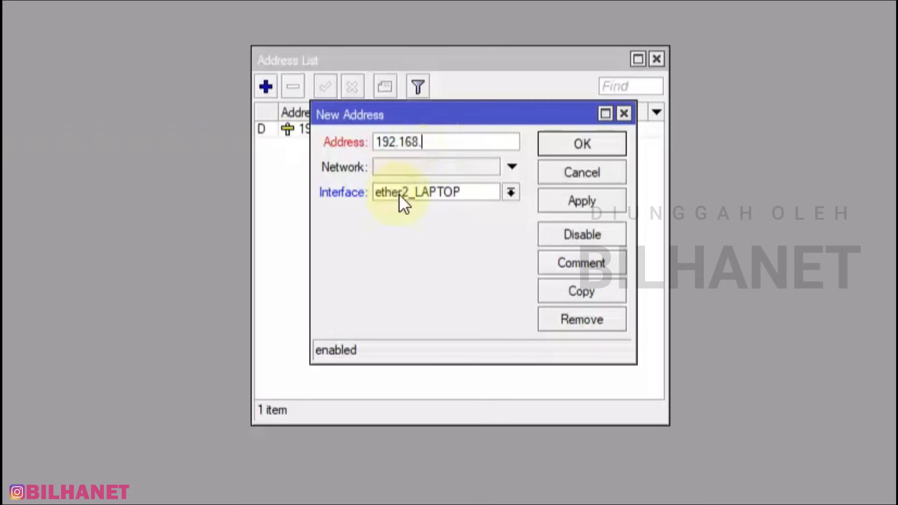
type("22.1/24")
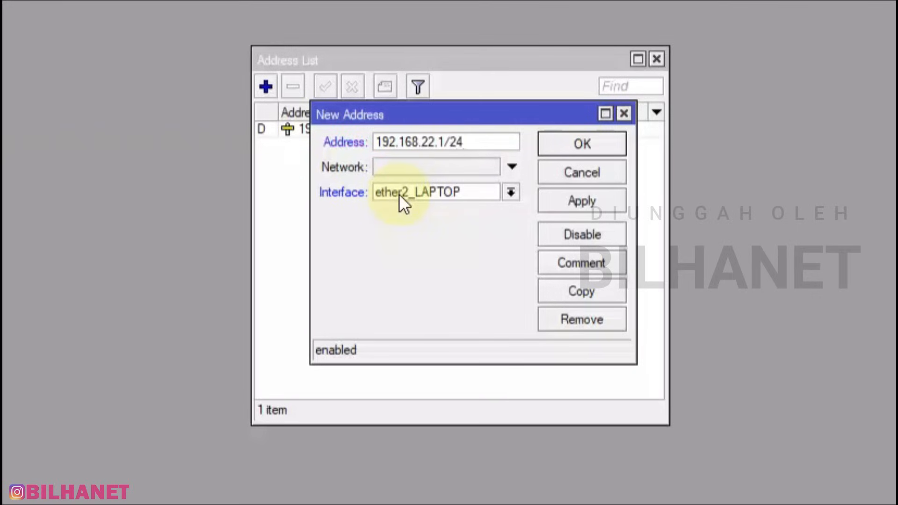
Check the 192.168.22.1/24 address text, then apply and confirm the entry
left_click_drag(375, 142, 443, 140)
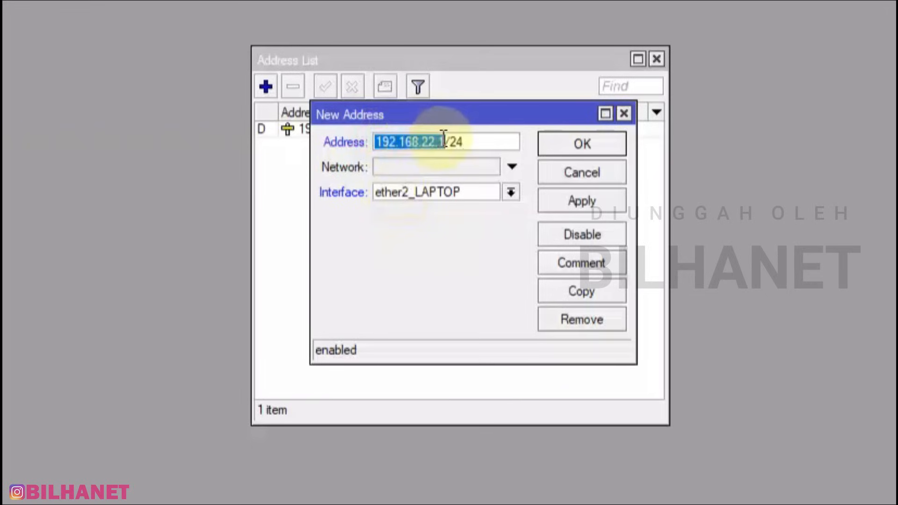
left_click(421, 142)
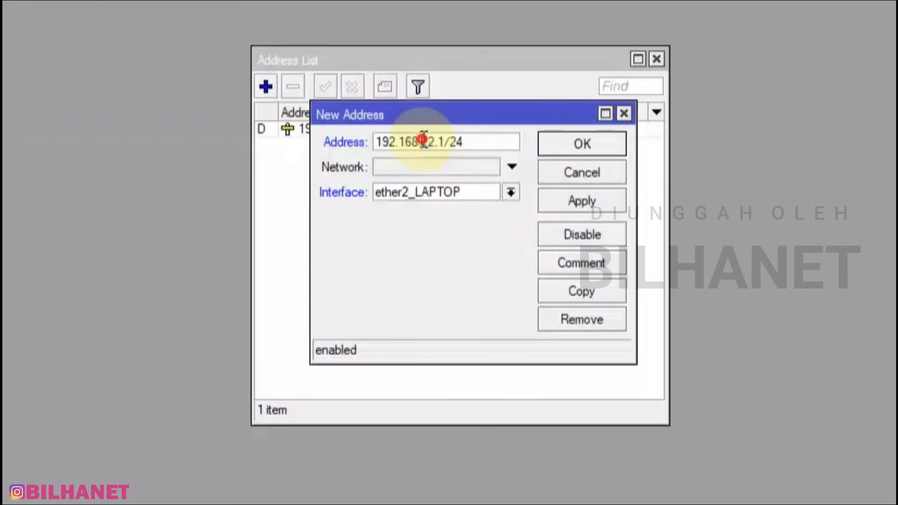
double_click(440, 141)
left_click_drag(425, 136, 421, 142)
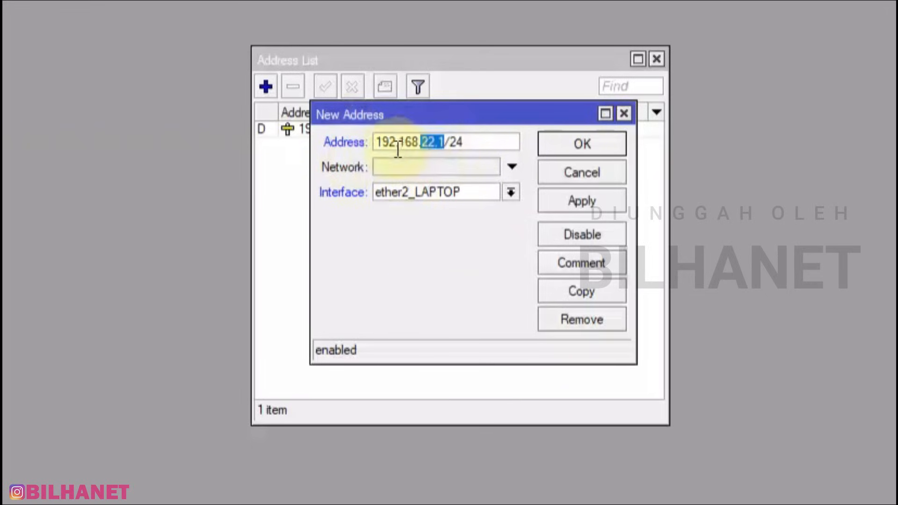
left_click(423, 140)
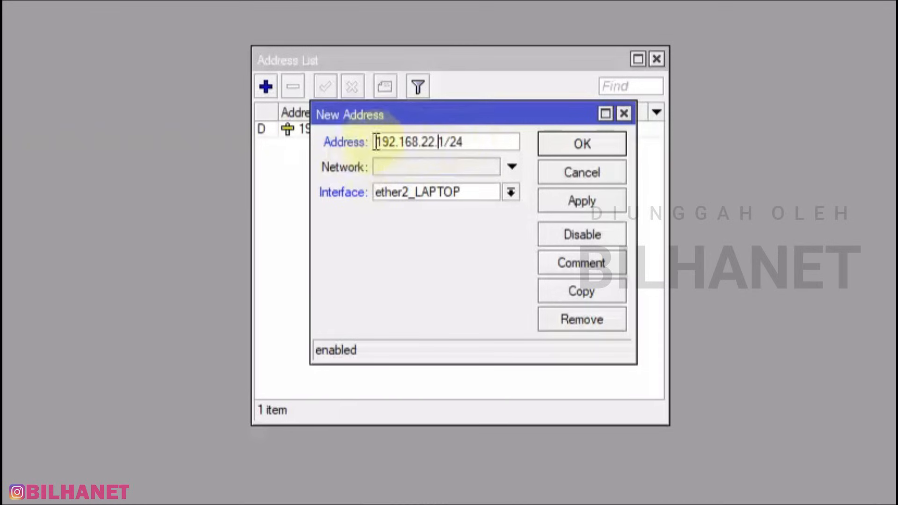
left_click_drag(467, 140, 372, 140)
left_click(434, 138)
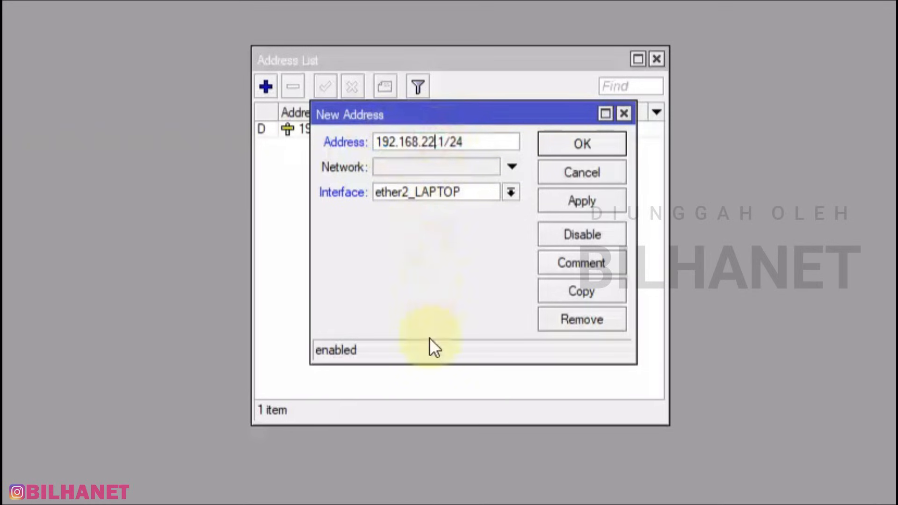
left_click(577, 198)
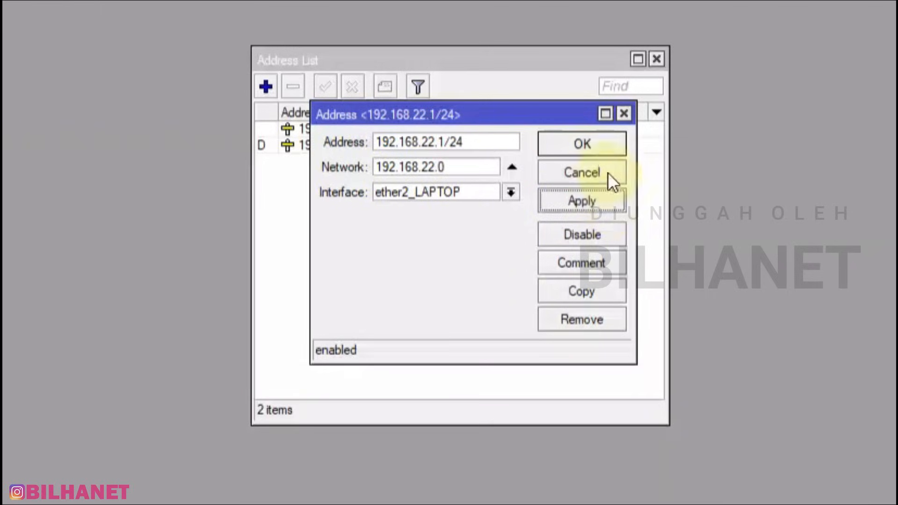
left_click(591, 143)
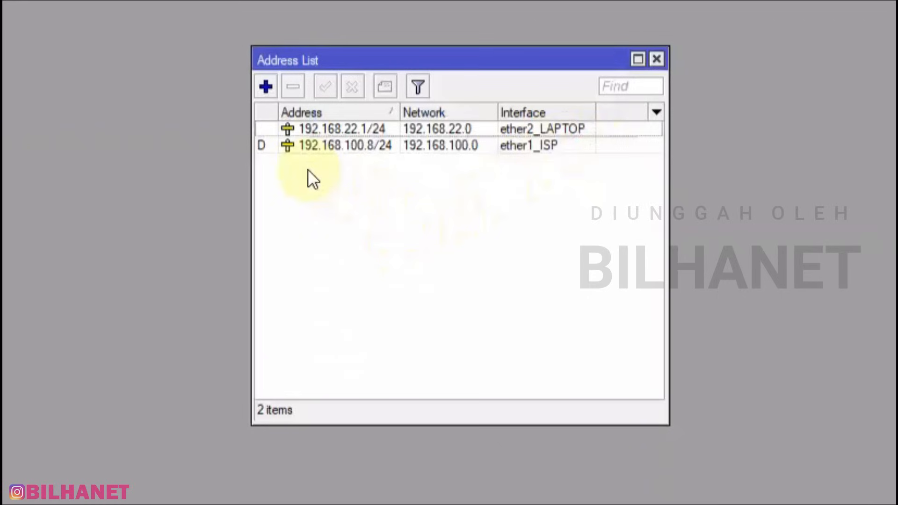
Add a new address on ether3_HOTSPOT, first saved as 10.0.0.20
left_click(266, 85)
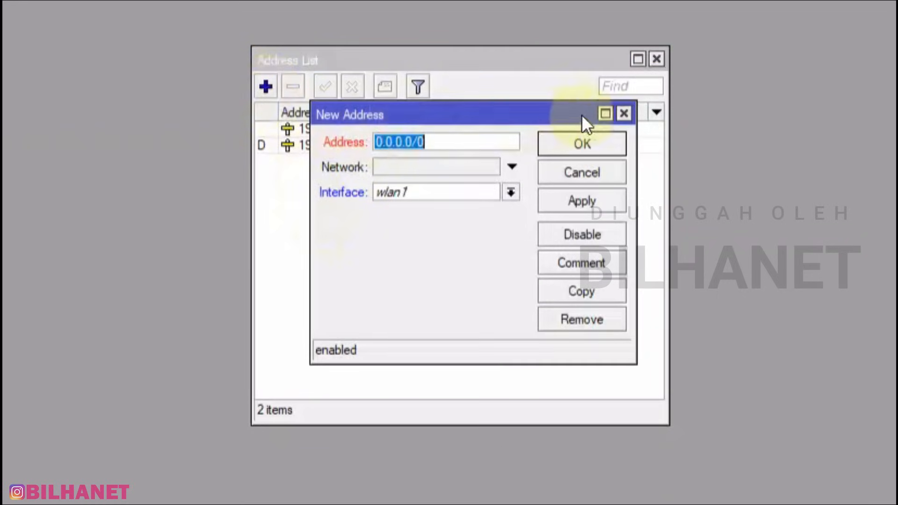
left_click(622, 115)
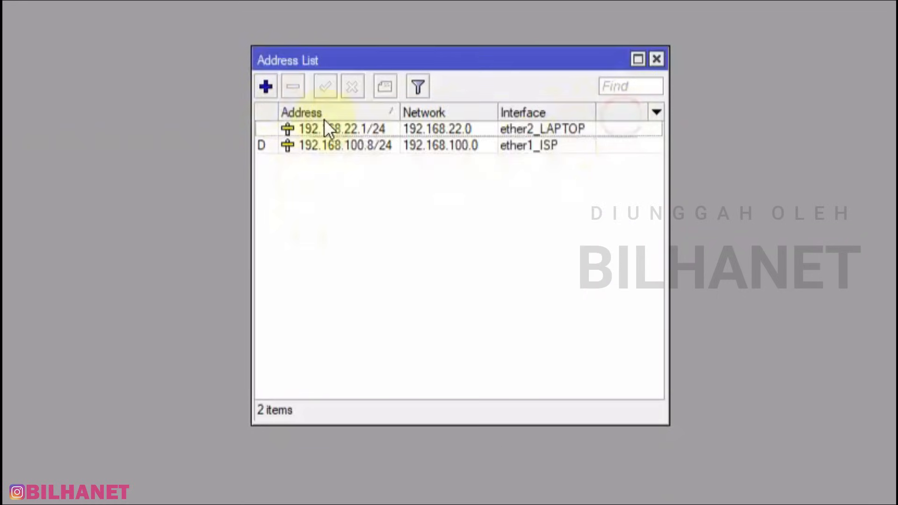
left_click(266, 85)
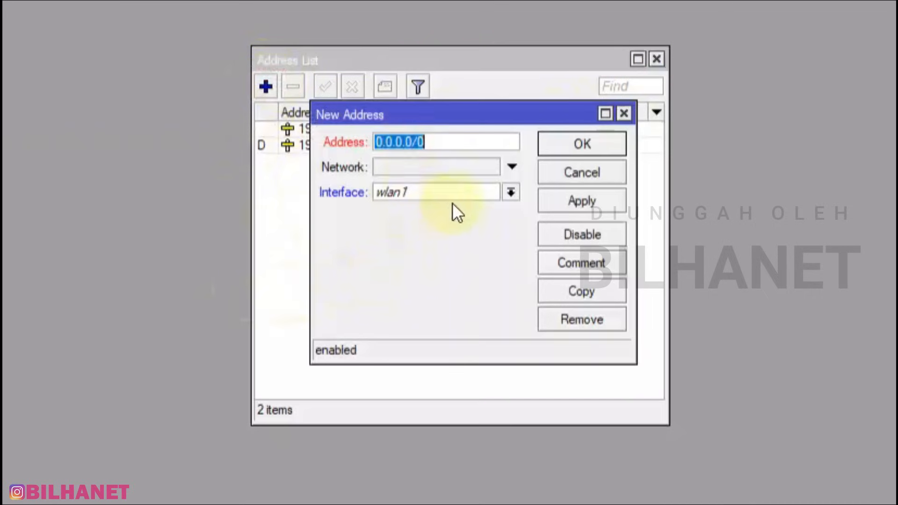
left_click(511, 194)
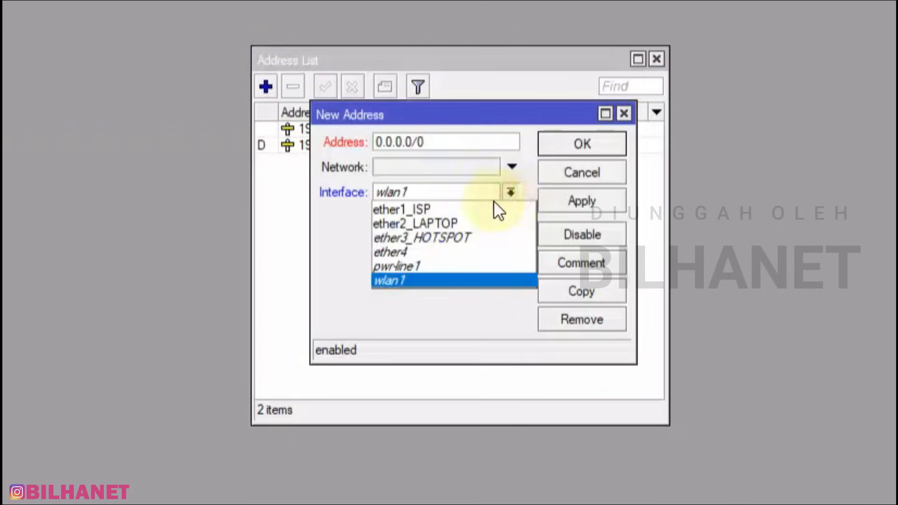
left_click(446, 238)
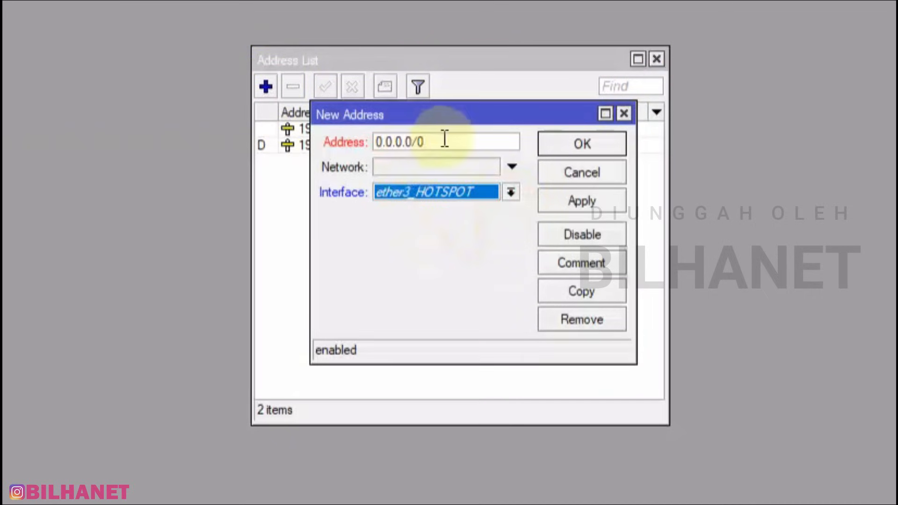
left_click_drag(443, 140, 352, 145)
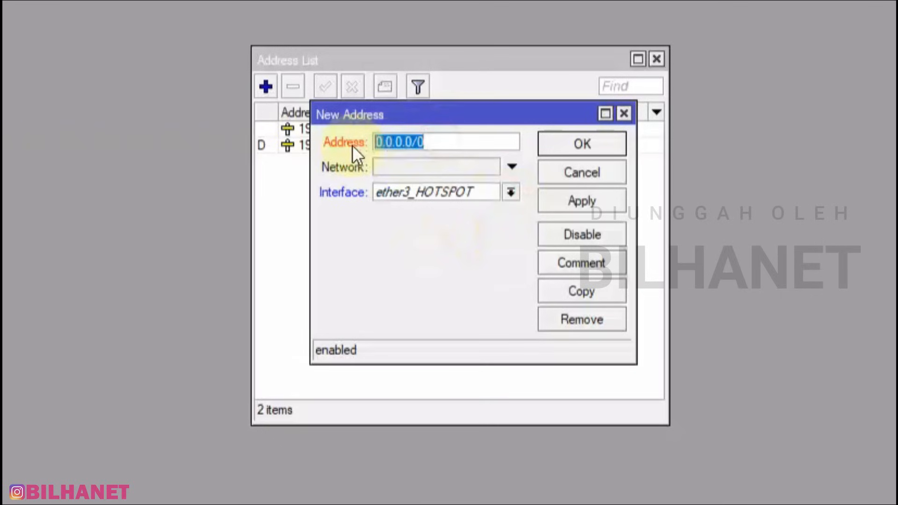
type("10.")
type("0.0.20")
key("Return")
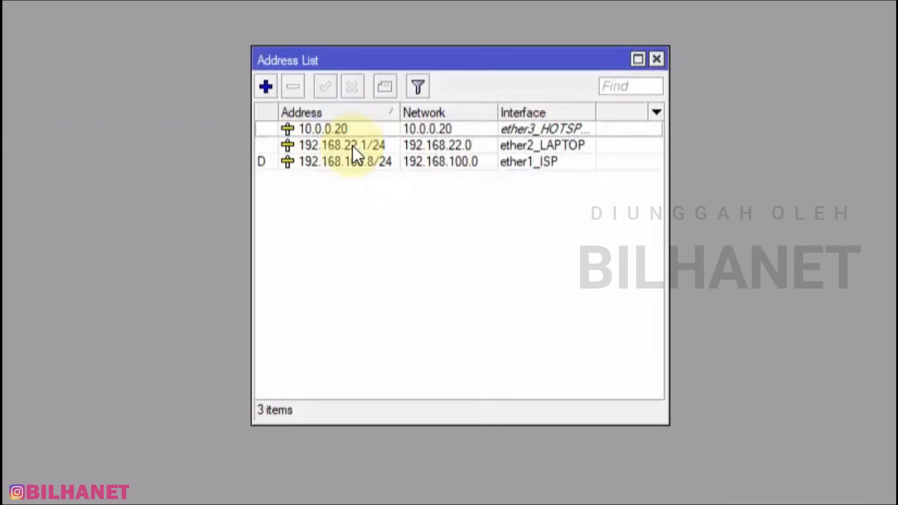
Edit that entry to 10.20.30.1/24 on ether3_HOTSPOT, clearing the old network, and apply
double_click(352, 130)
left_click(433, 143)
left_click_drag(443, 139, 346, 144)
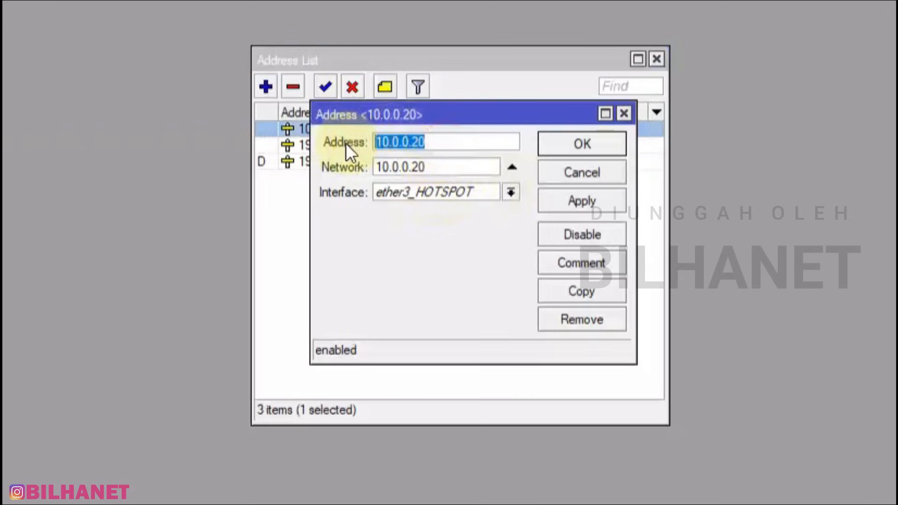
type("10.20.30.1/24")
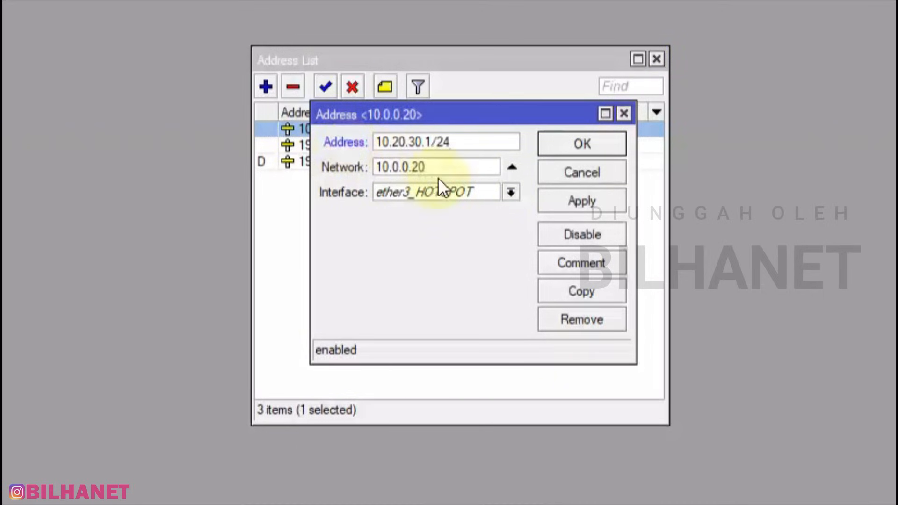
left_click(511, 167)
left_click(470, 194)
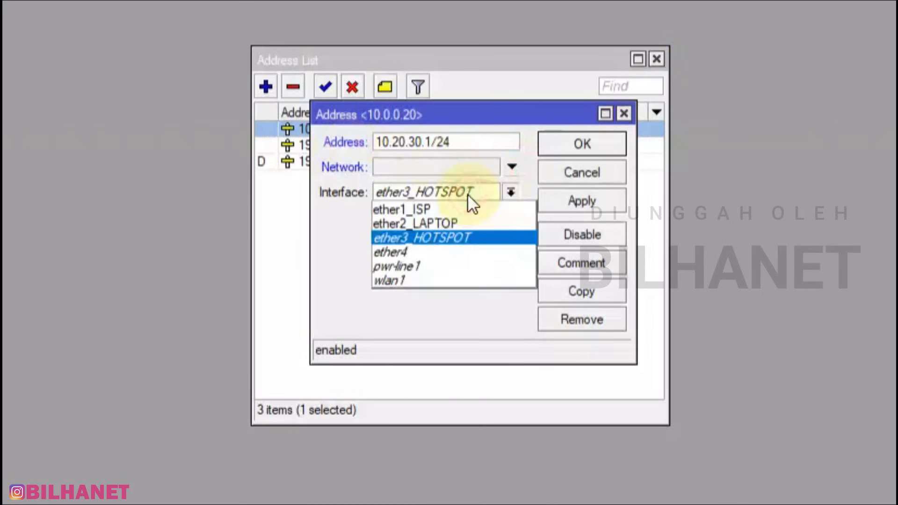
left_click(430, 232)
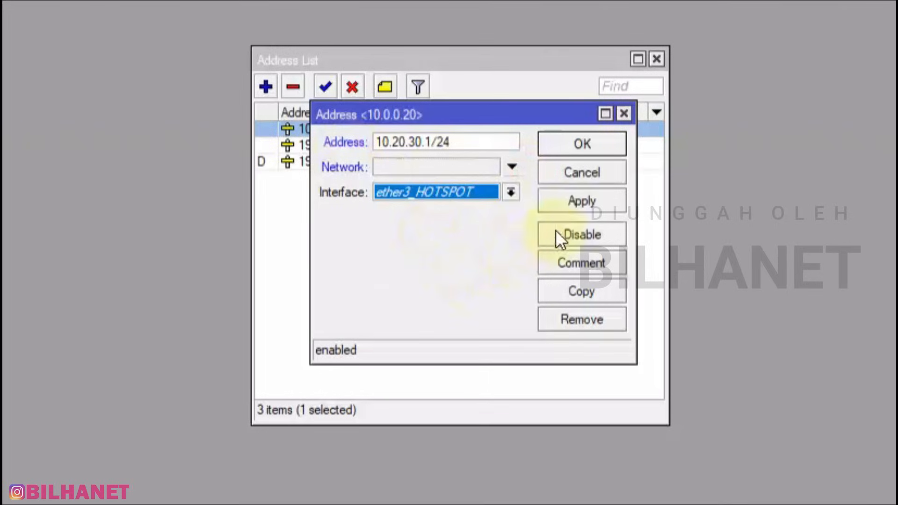
left_click(592, 197)
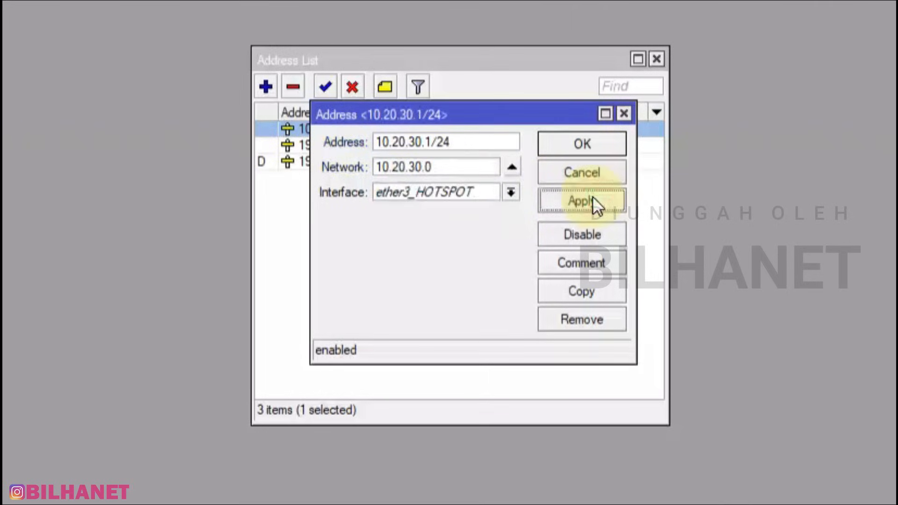
left_click(587, 143)
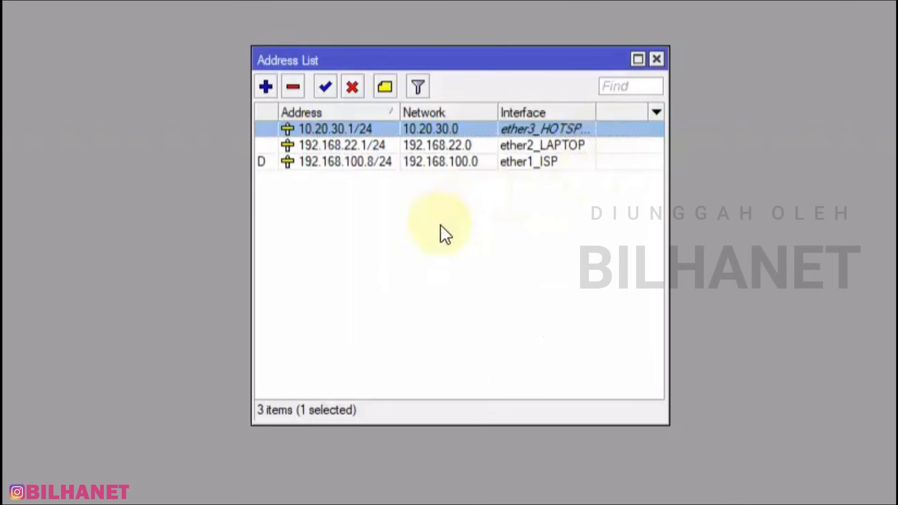
Sort by interface, review the 192.168.100.8, 192.168.22.1 and 10.20.30.1 entries, and move the list top-right
left_click_drag(595, 112, 618, 111)
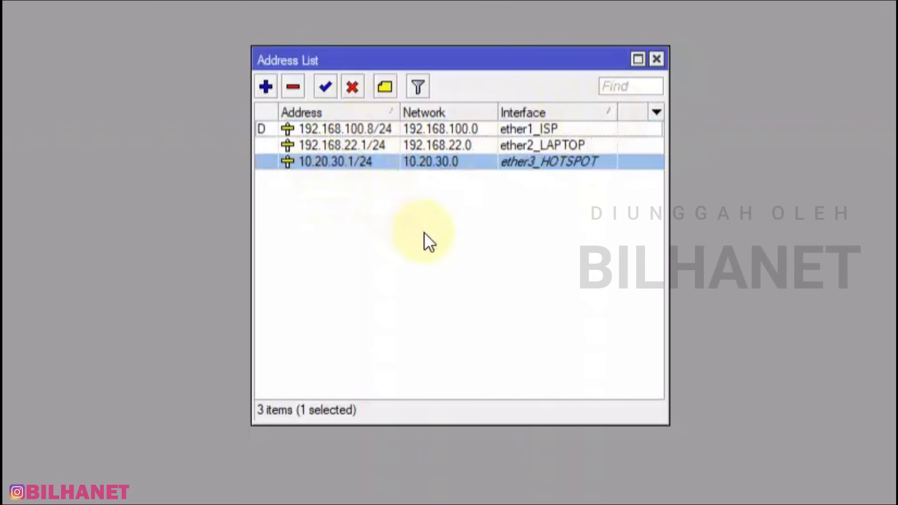
left_click(548, 128)
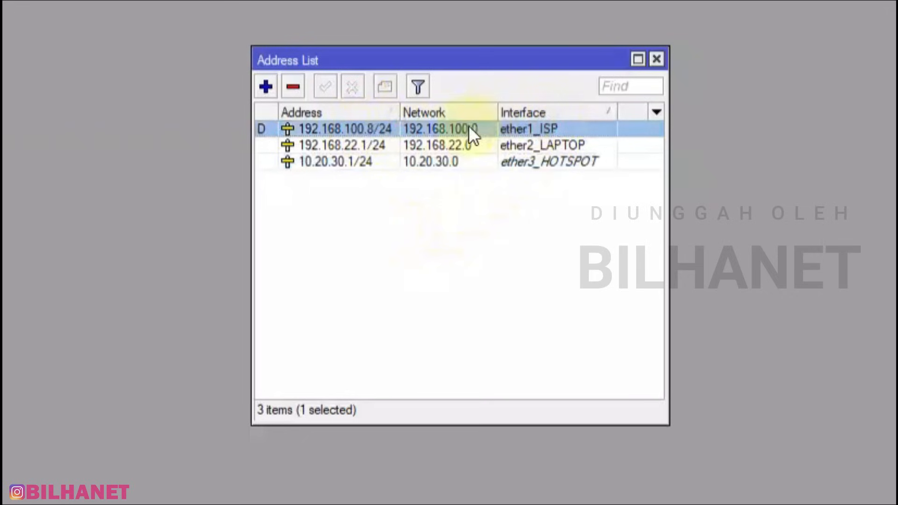
left_click(562, 142)
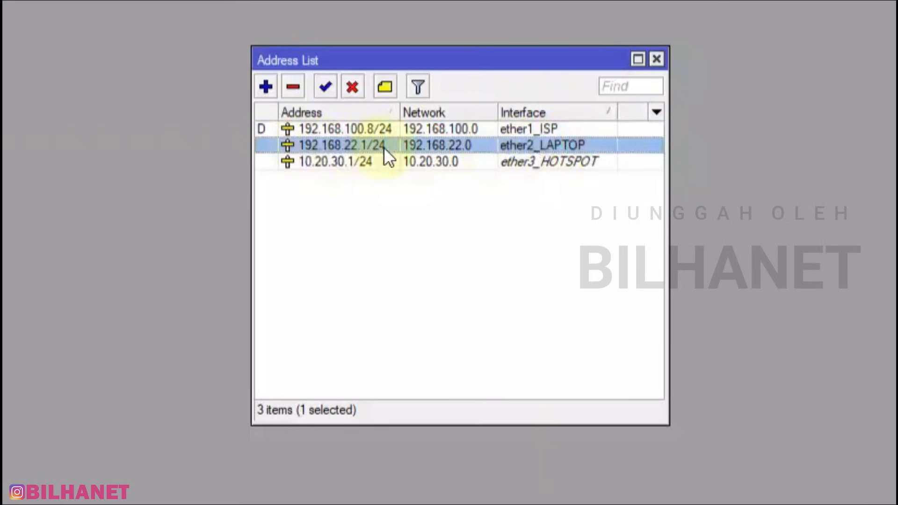
left_click(554, 161)
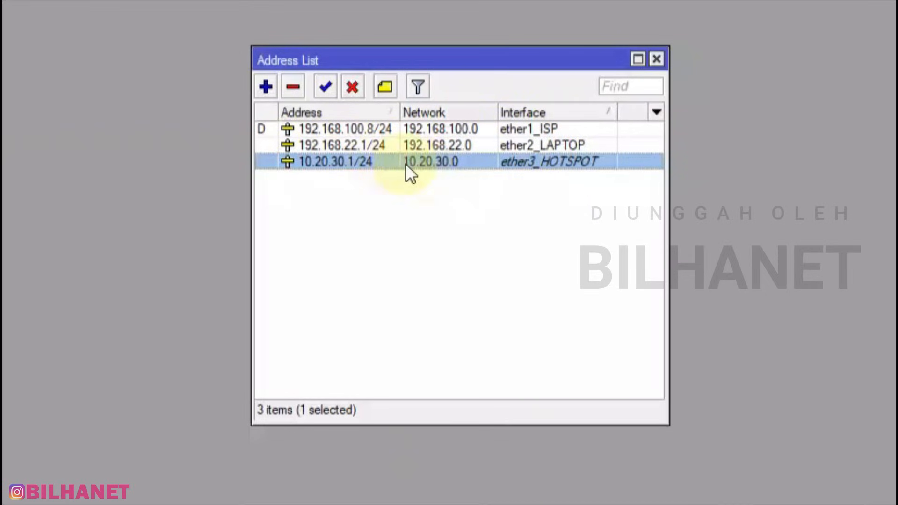
left_click_drag(467, 55, 776, 56)
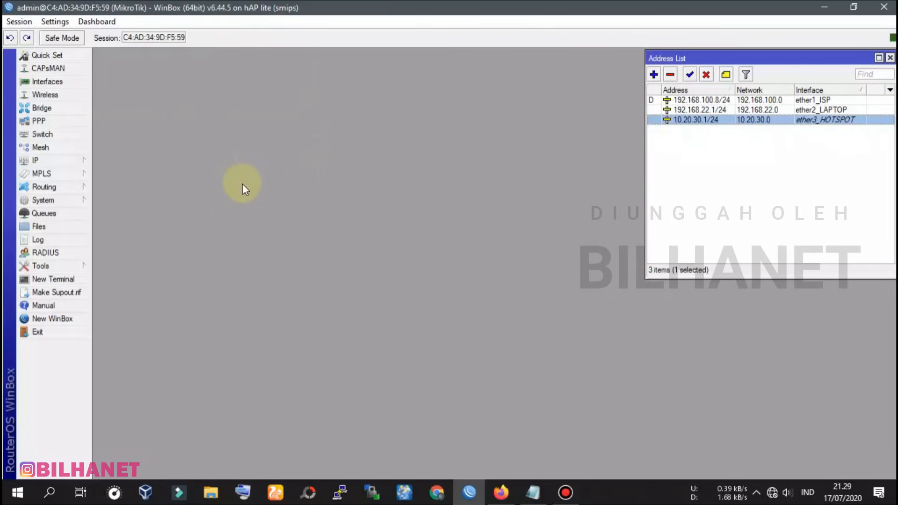
Open IP > DHCP Server and shift its window to the left
left_click(35, 160)
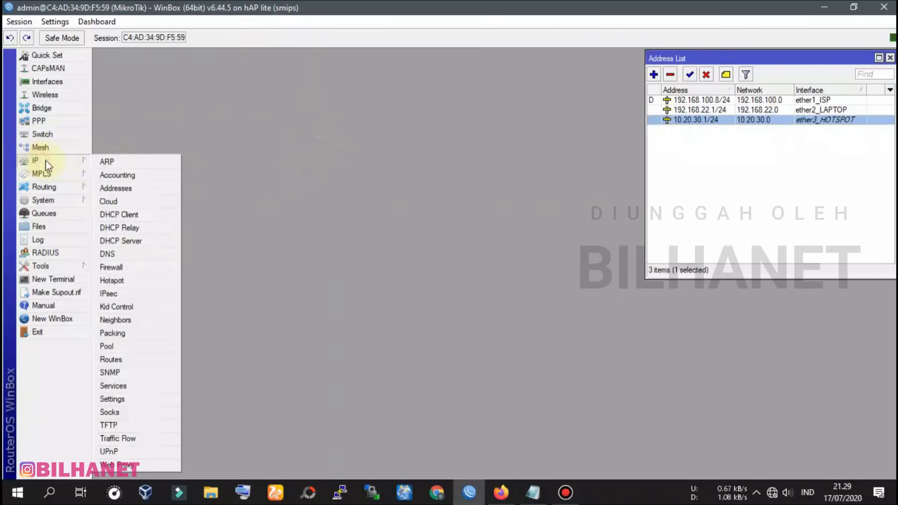
left_click(129, 241)
left_click_drag(515, 149, 462, 150)
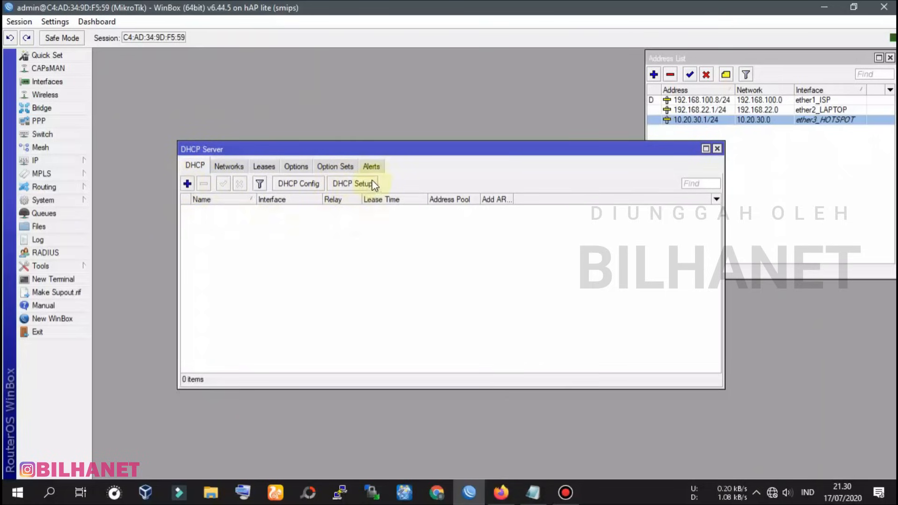
Launch DHCP Setup and choose ether2_LAPTOP as the interface to serve
left_click(353, 184)
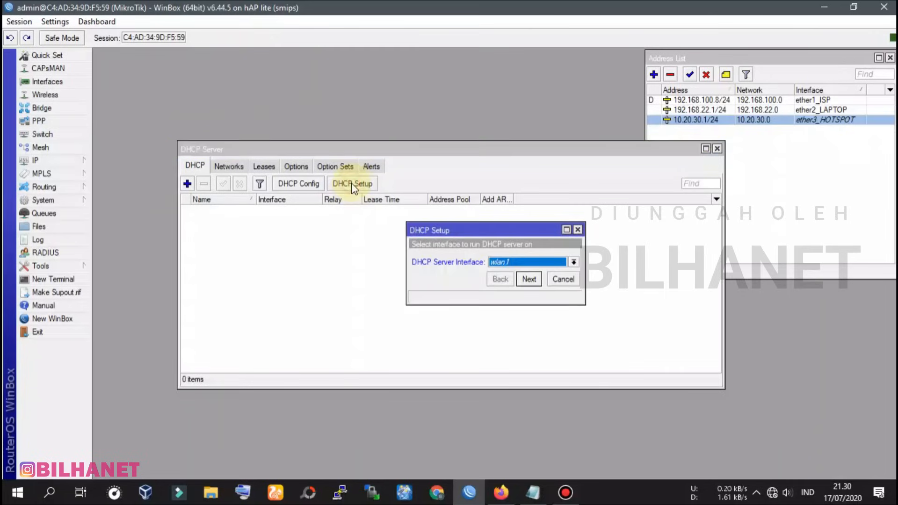
left_click_drag(475, 226, 433, 223)
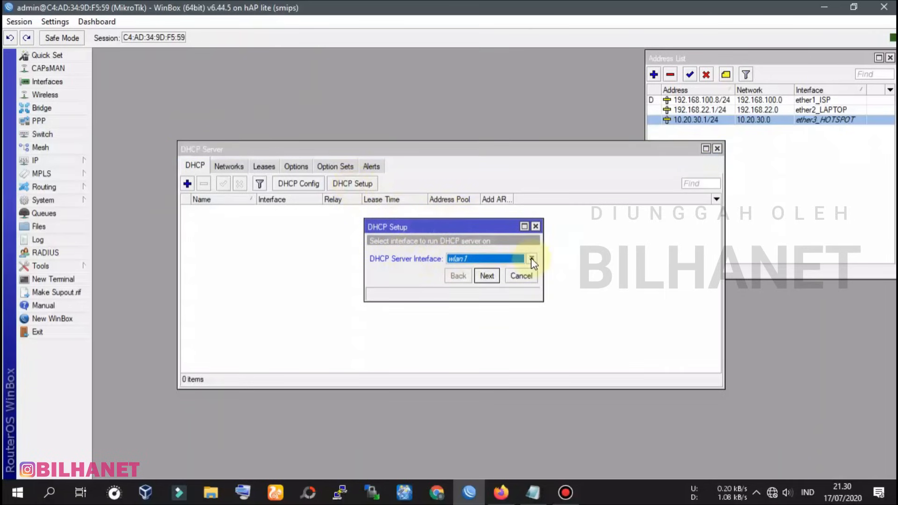
left_click(476, 258)
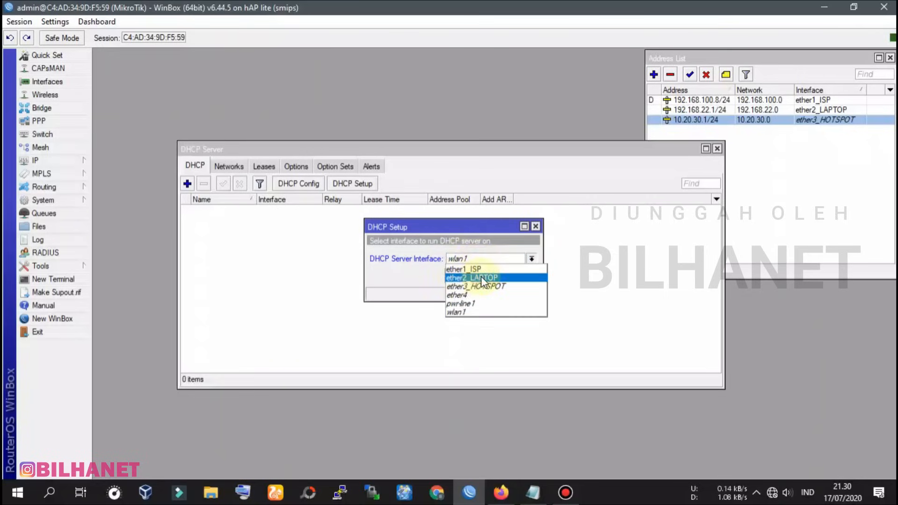
left_click(482, 278)
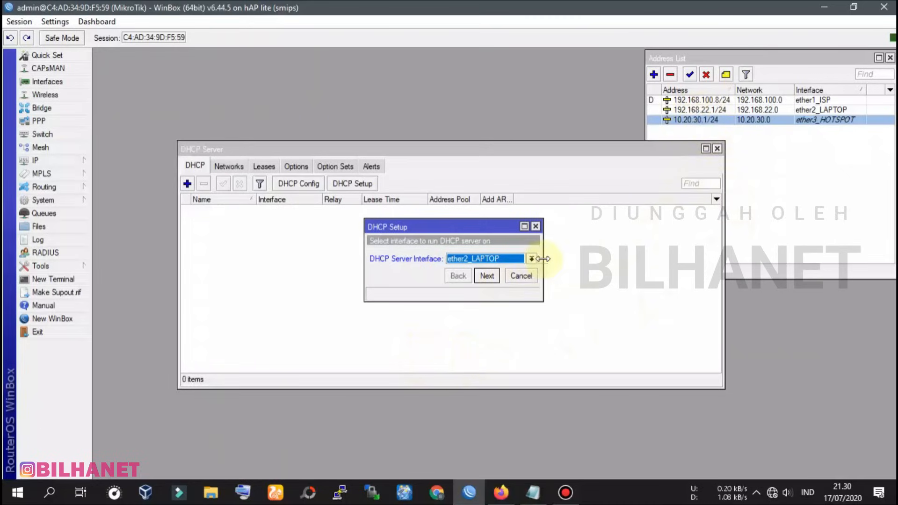
left_click_drag(543, 259, 584, 259)
left_click_drag(517, 227, 489, 229)
left_click(500, 279)
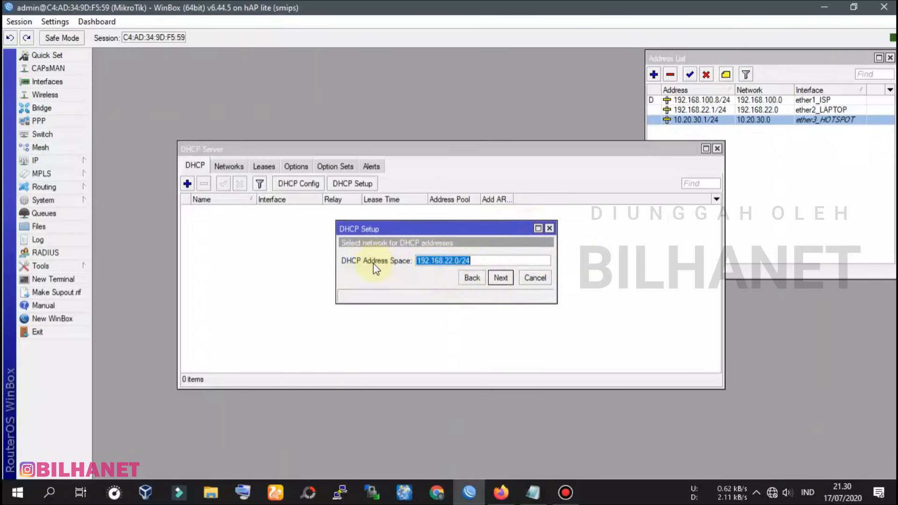
Accept the 192.168.22.0/24 address space after comparing it with the address list
left_click(473, 261)
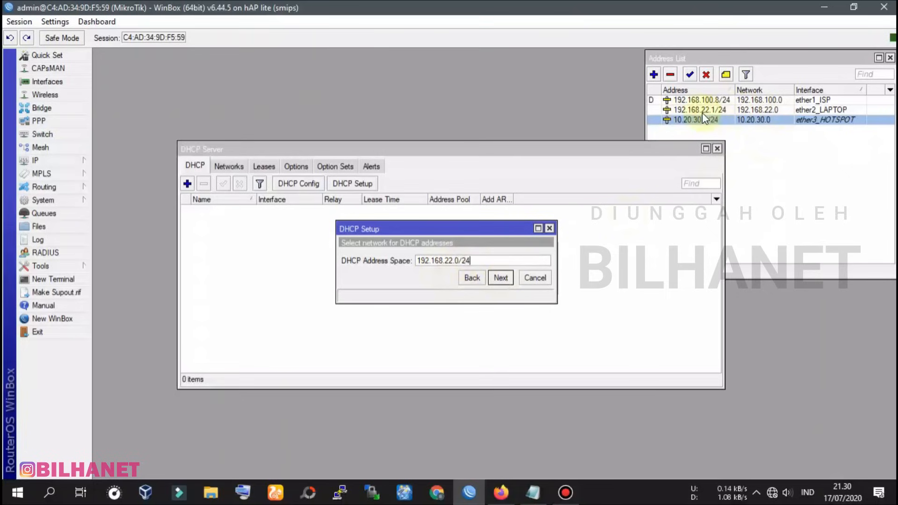
left_click(719, 109)
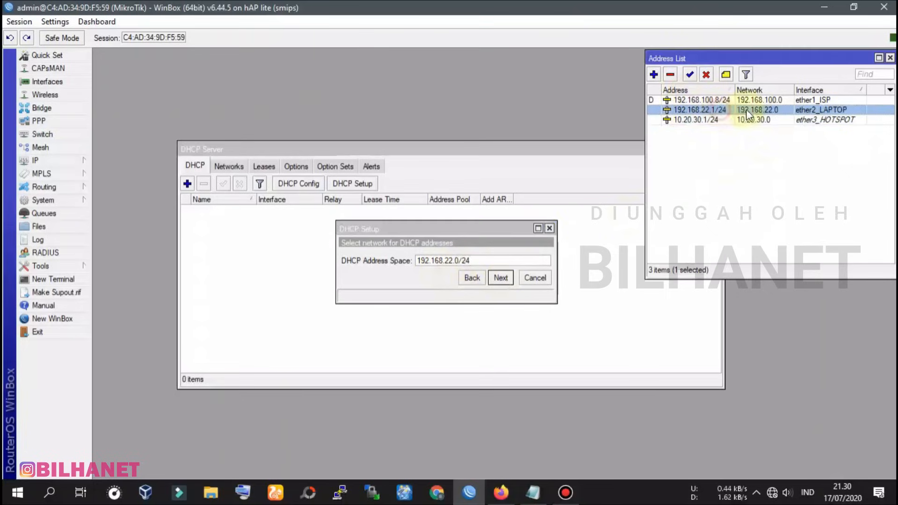
left_click(465, 243)
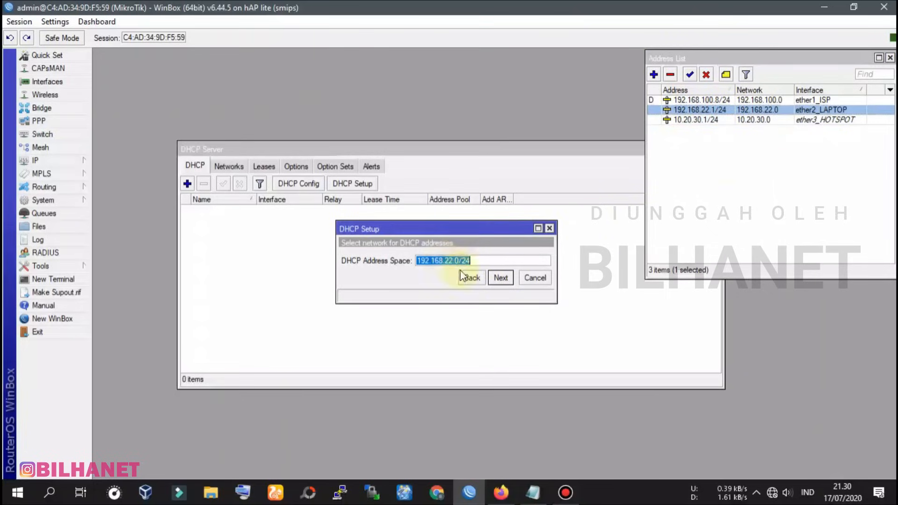
left_click(502, 279)
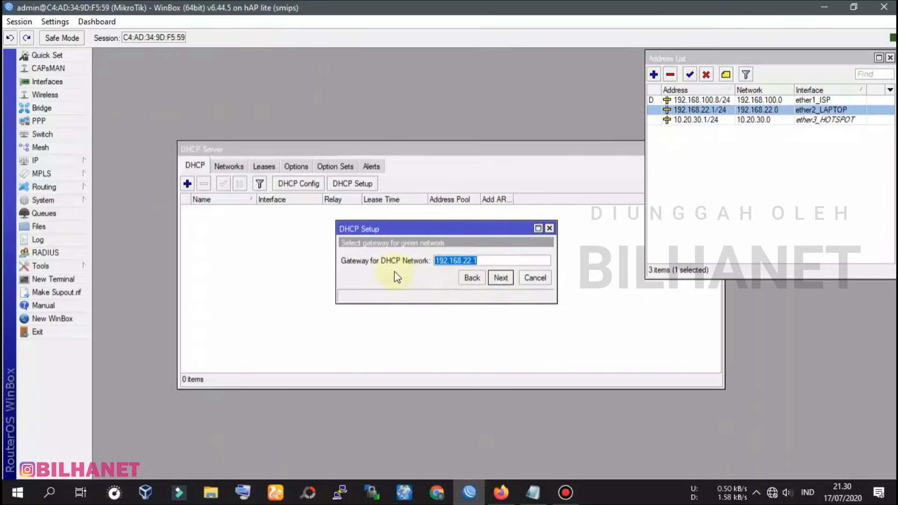
Accept gateway 192.168.22.1 and set the pool to 192.168.22.10–192.168.22.20
left_click(504, 279)
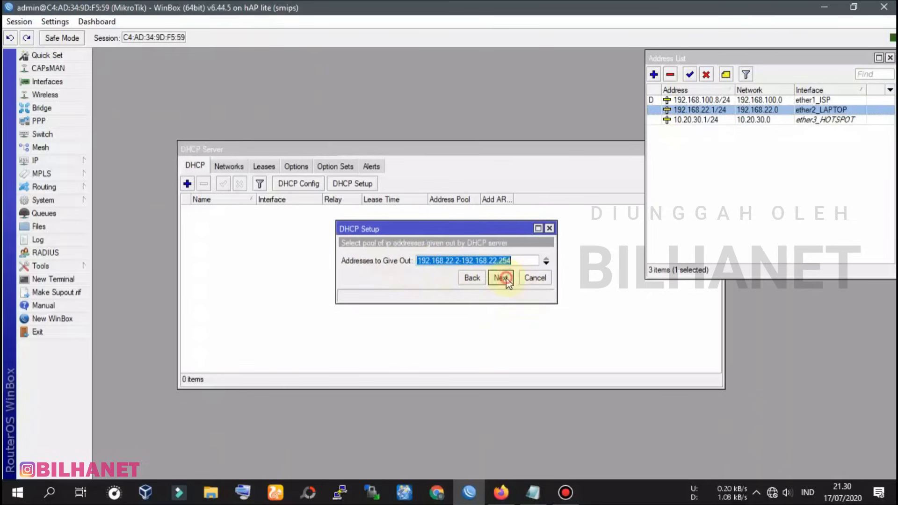
left_click_drag(417, 260, 513, 256)
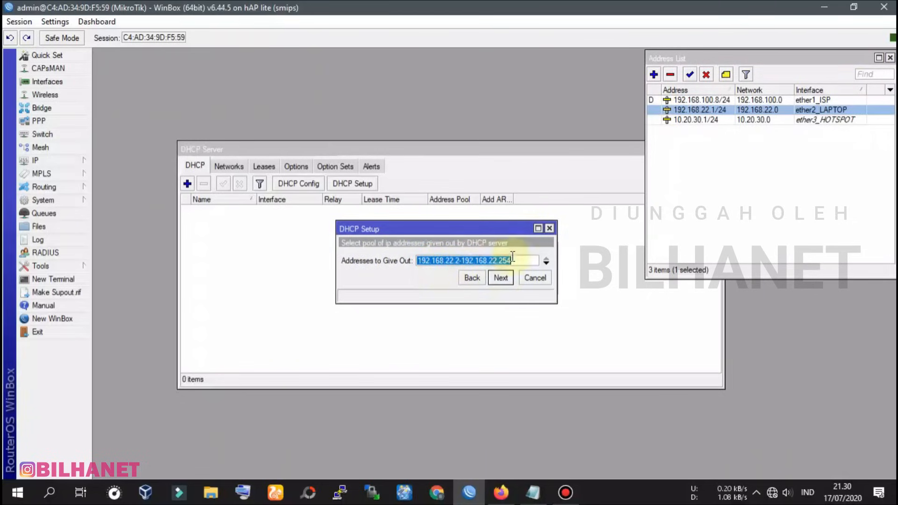
left_click(461, 260)
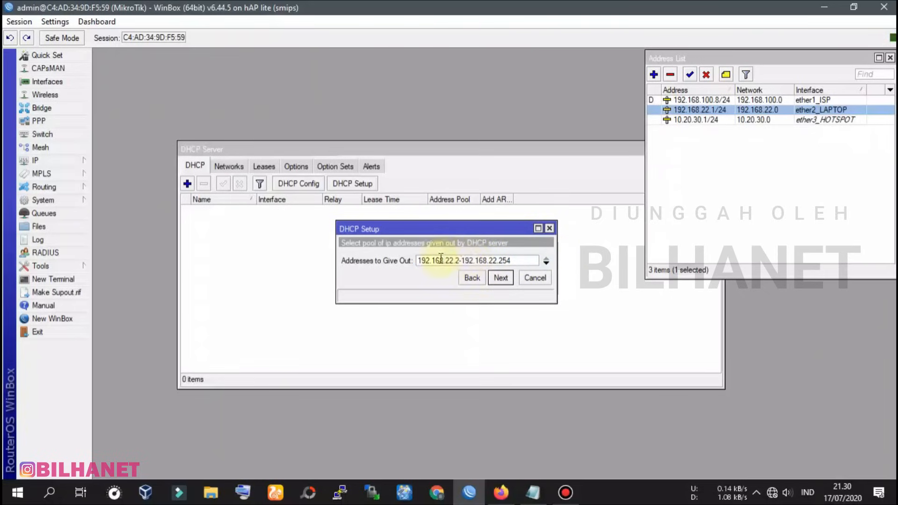
double_click(456, 260)
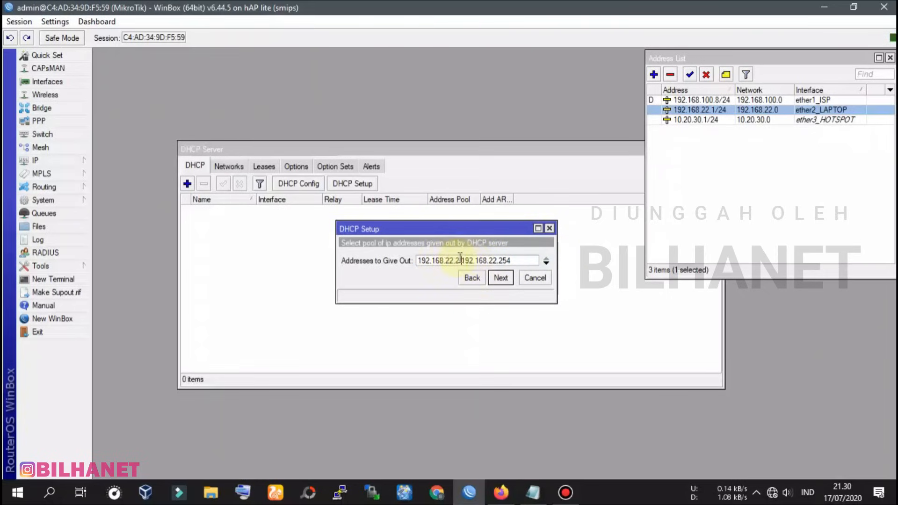
double_click(505, 260)
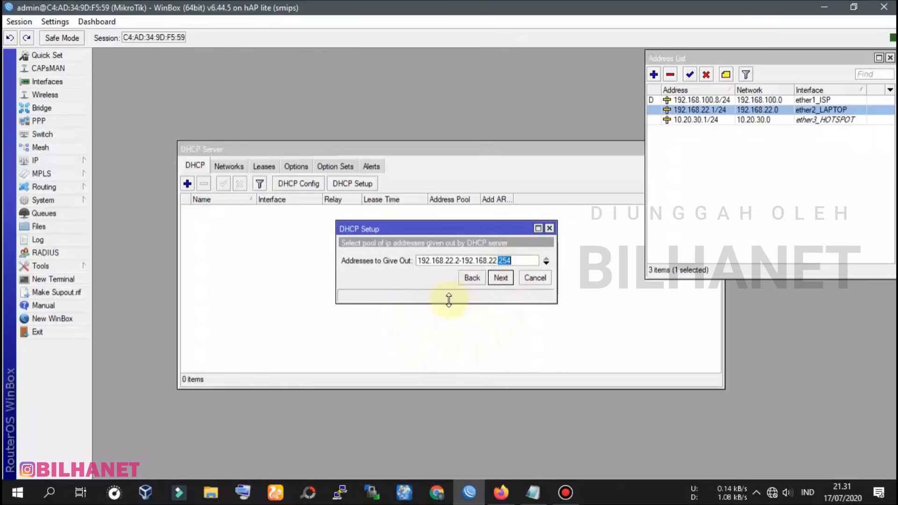
left_click(457, 261)
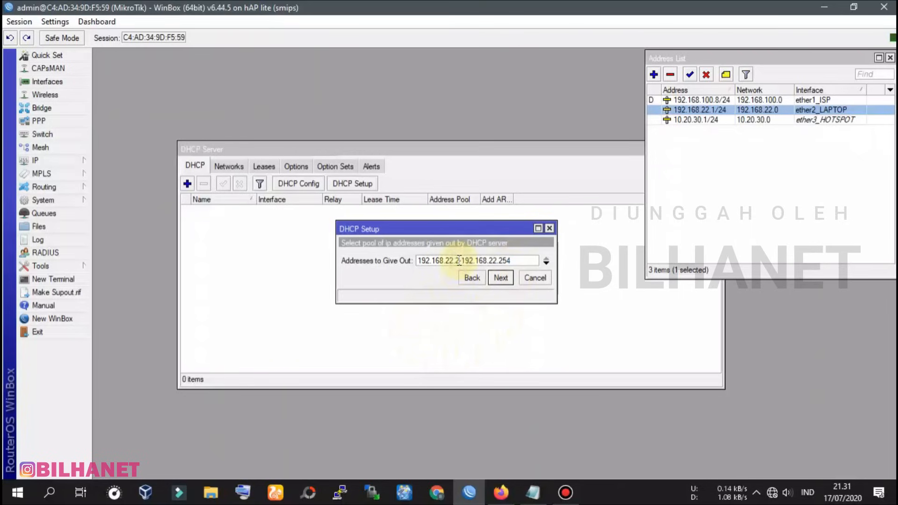
type("10")
left_click_drag(506, 261, 531, 260)
type("0")
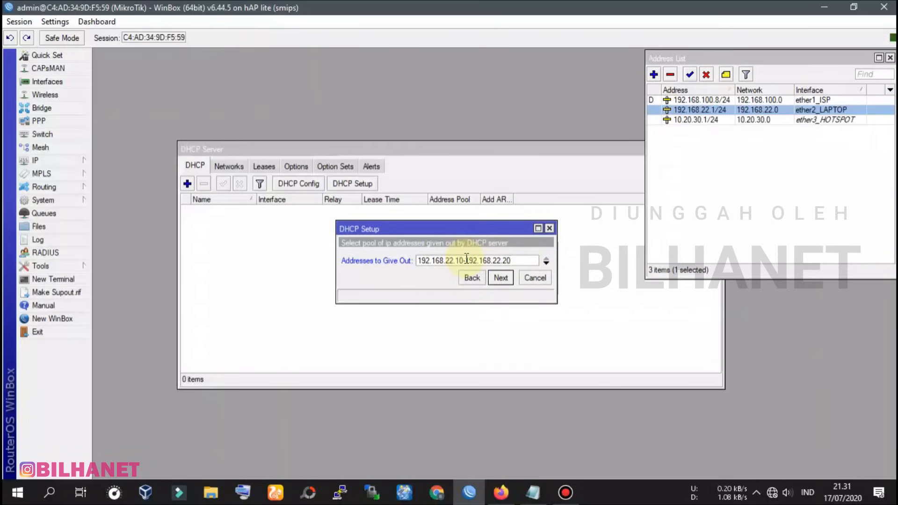
left_click_drag(454, 261, 510, 261)
left_click(521, 261)
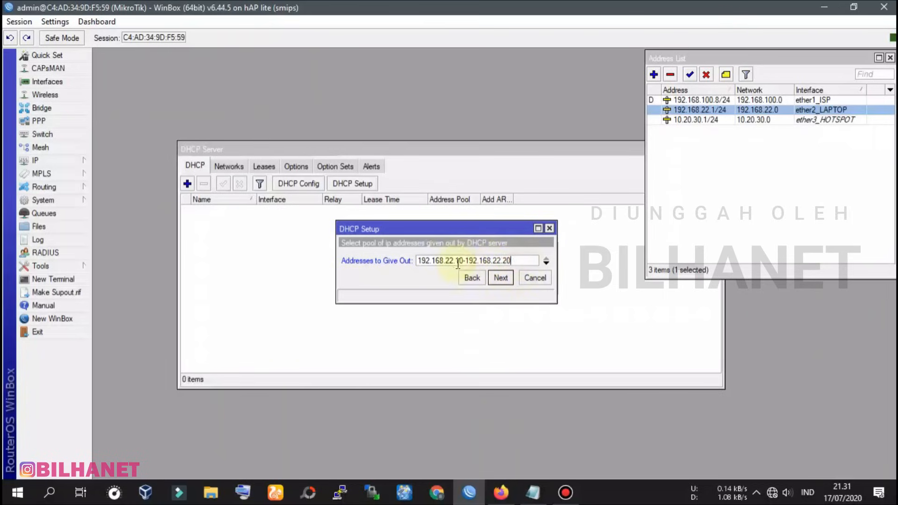
left_click(499, 279)
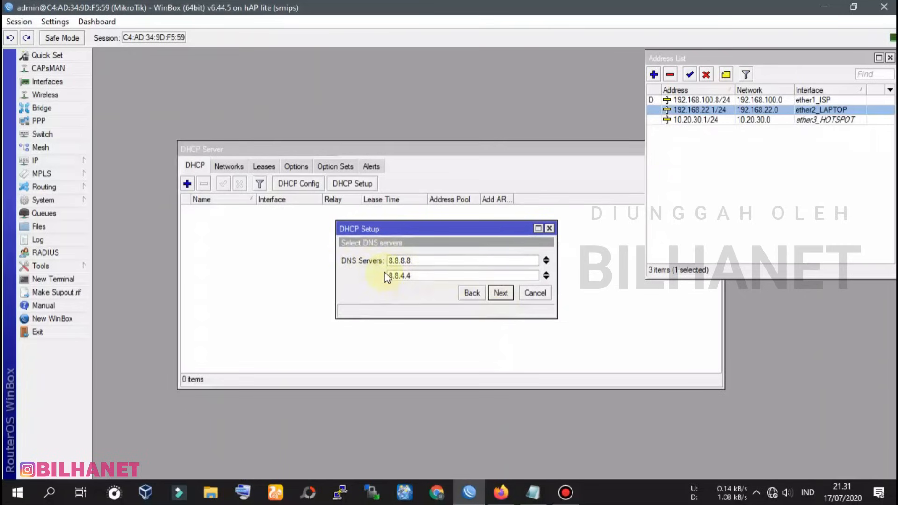
Keep DNS 8.8.8.8 and 8.8.4.4, set lease time 12:10:00, and finish the setup
left_click(500, 293)
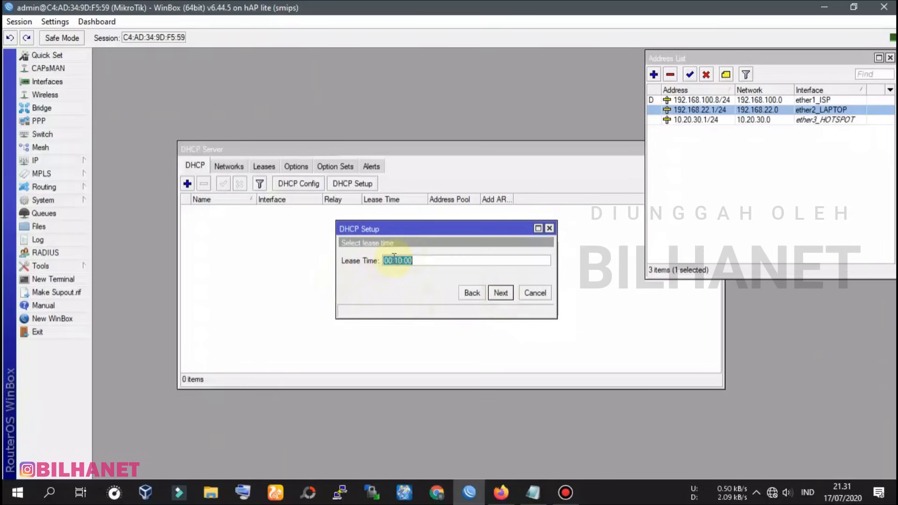
left_click(424, 262)
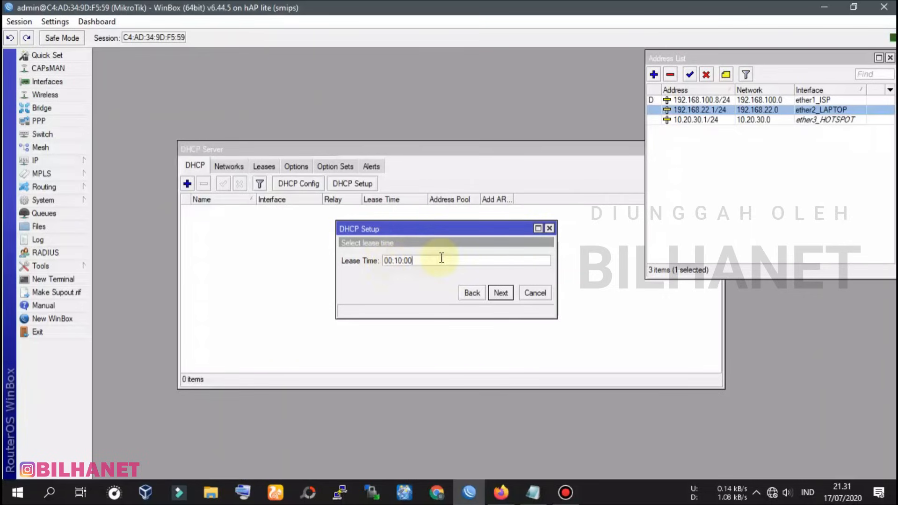
double_click(393, 261)
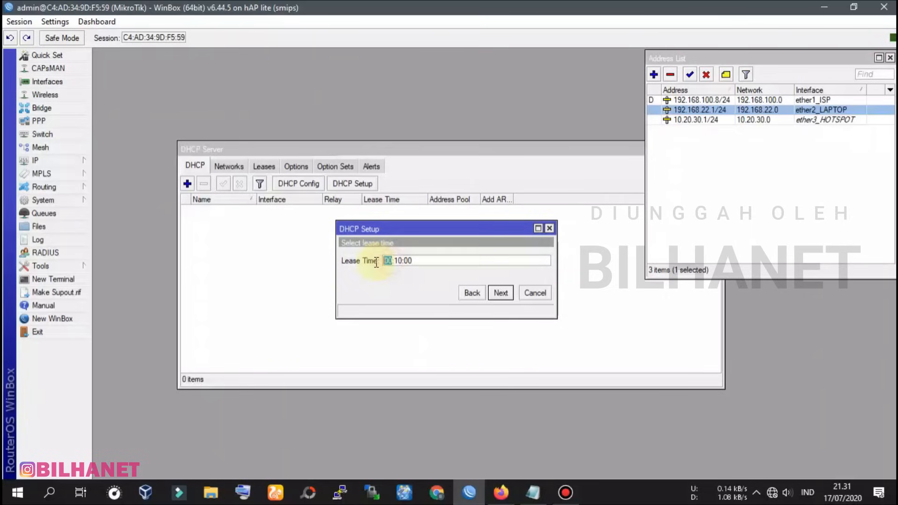
type("12")
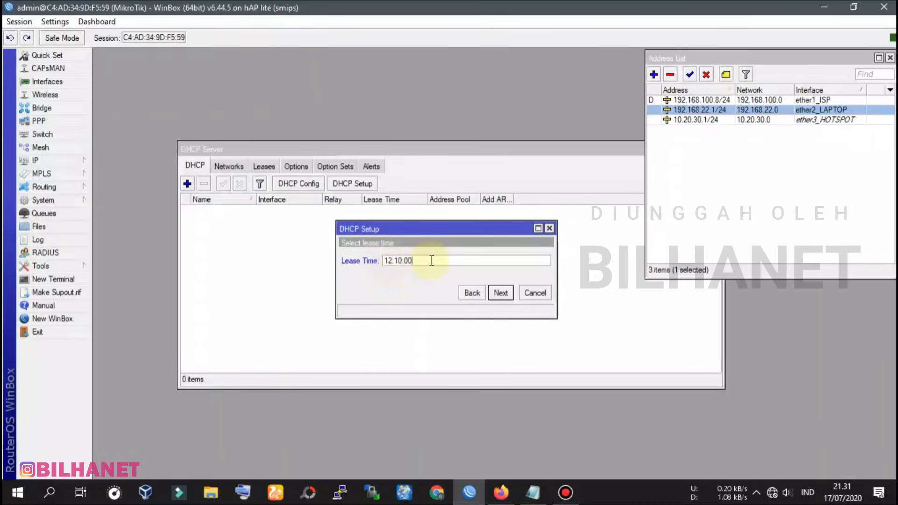
left_click(502, 294)
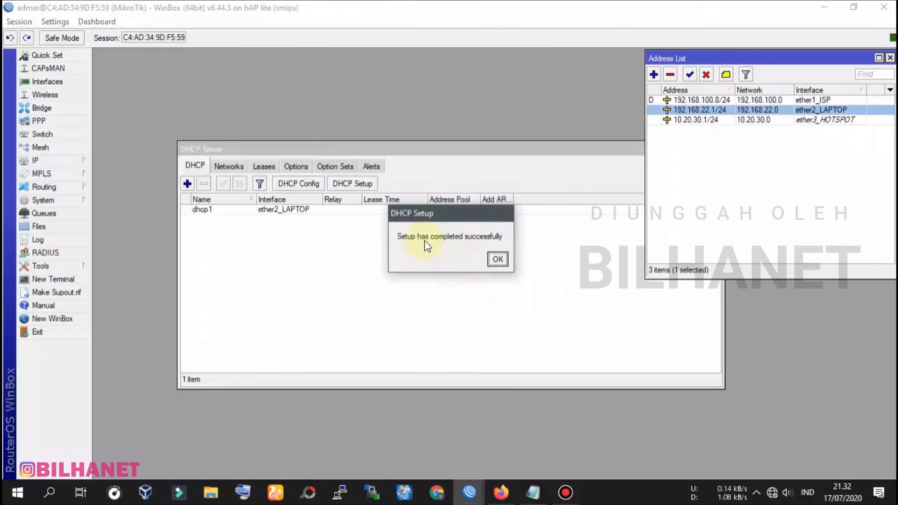
left_click(497, 258)
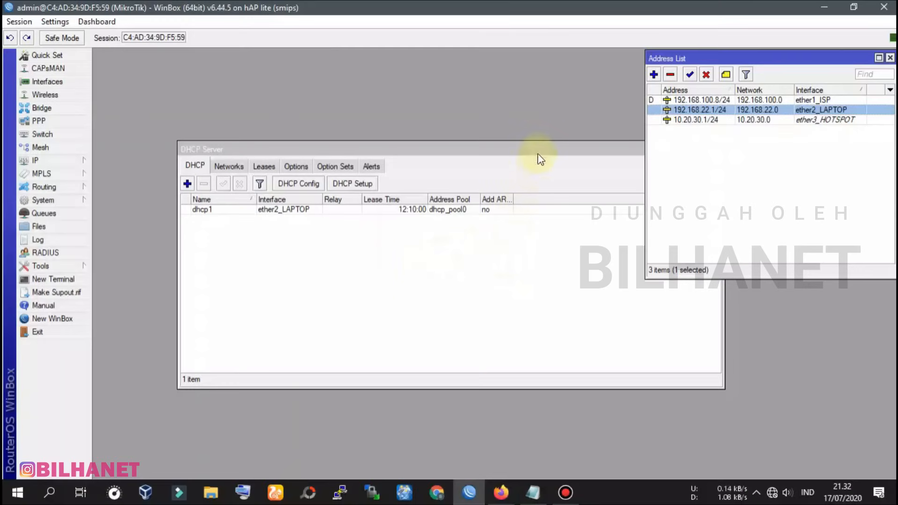
Set the router identity to BILHANET under System > Identity
left_click_drag(540, 149, 460, 65)
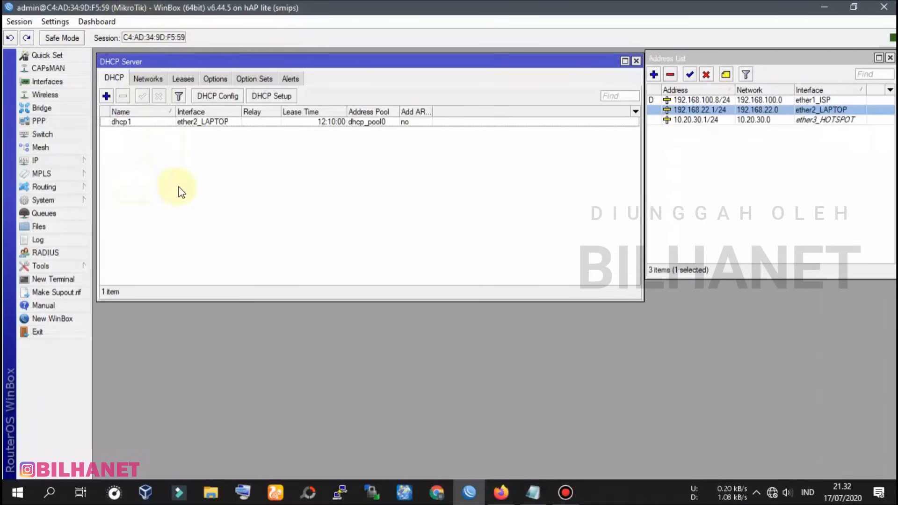
left_click(51, 201)
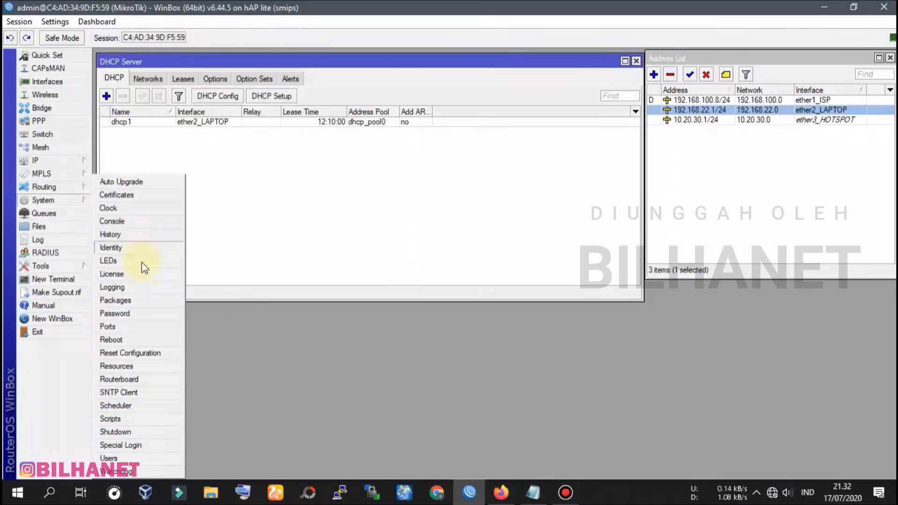
left_click(131, 247)
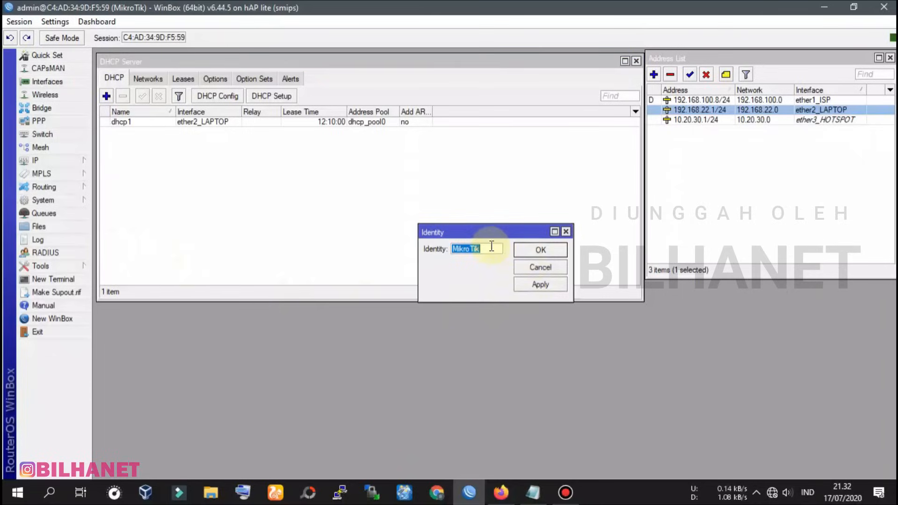
type("BILHANET")
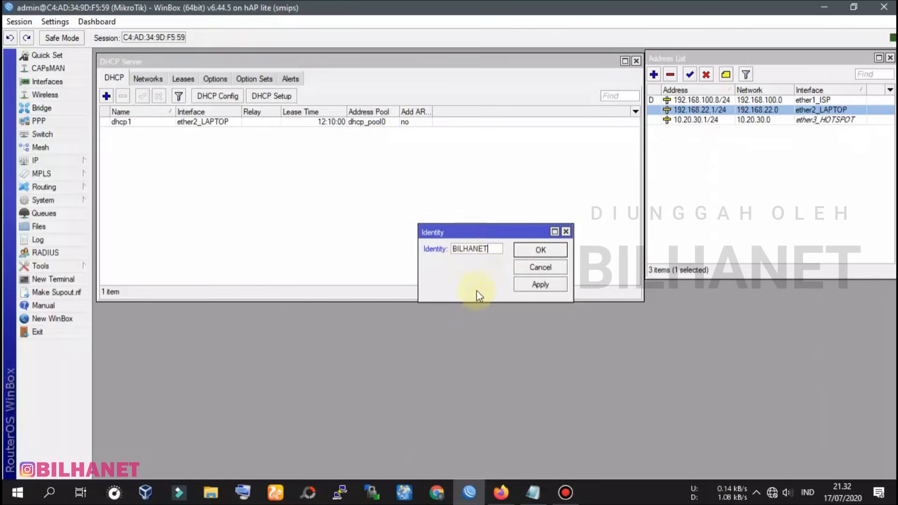
left_click(528, 251)
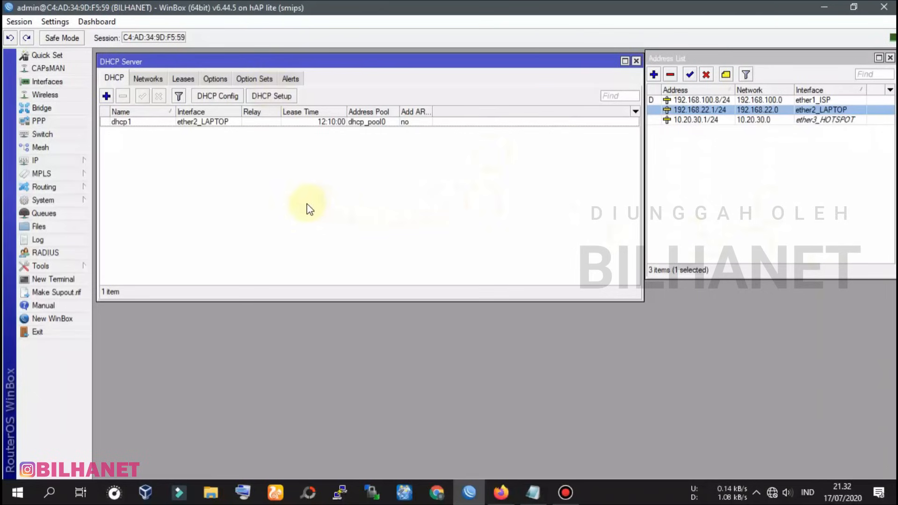
left_click(80, 200)
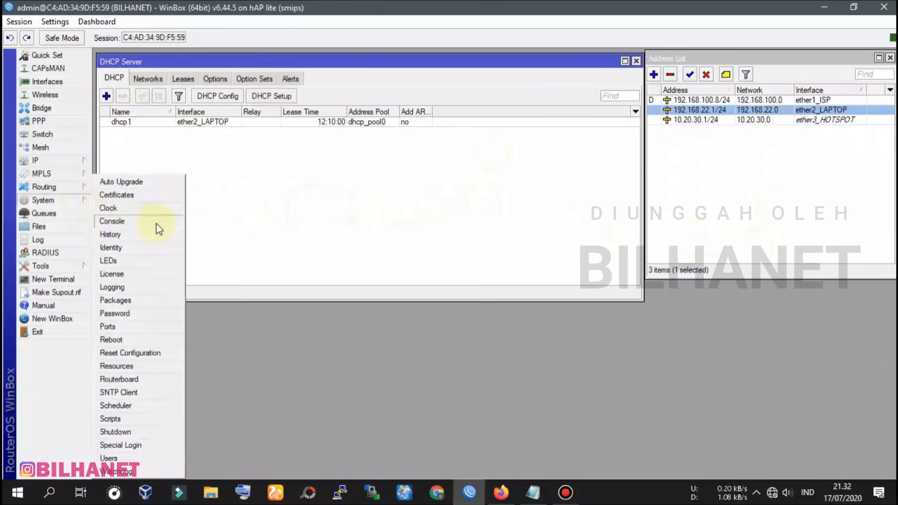
Open the admin user in System > Users and enter and confirm a new password
left_click(109, 458)
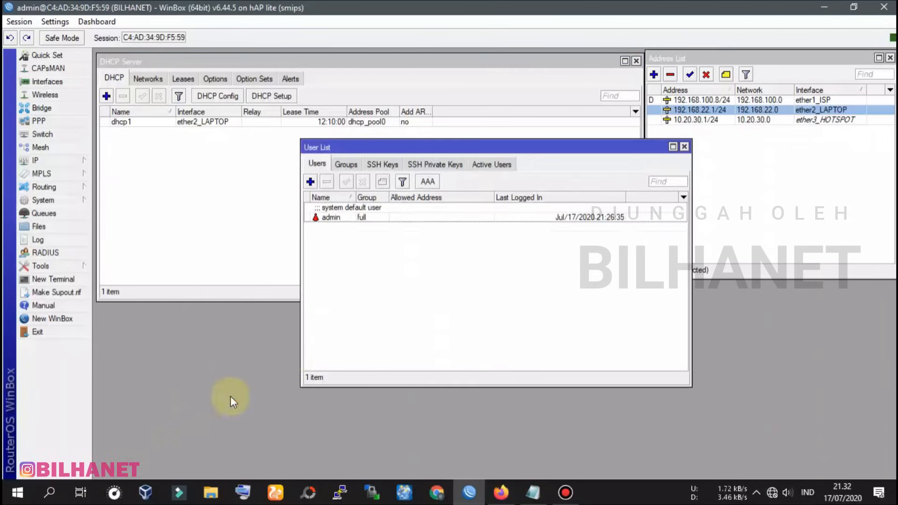
double_click(345, 218)
left_click(582, 219)
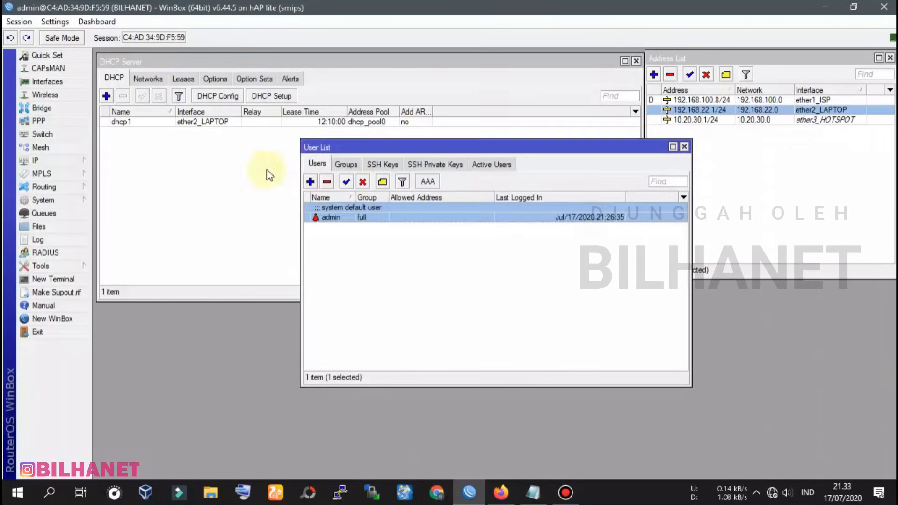
left_click(337, 217)
double_click(337, 217)
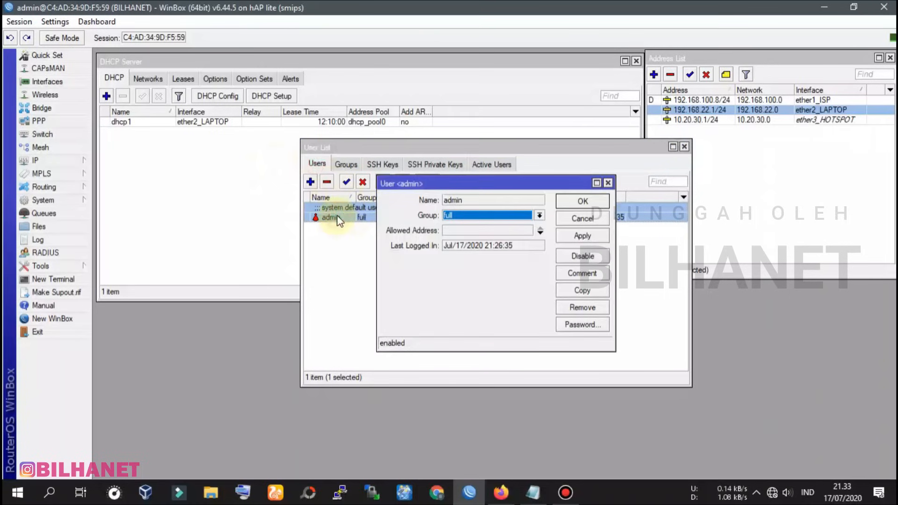
left_click(591, 327)
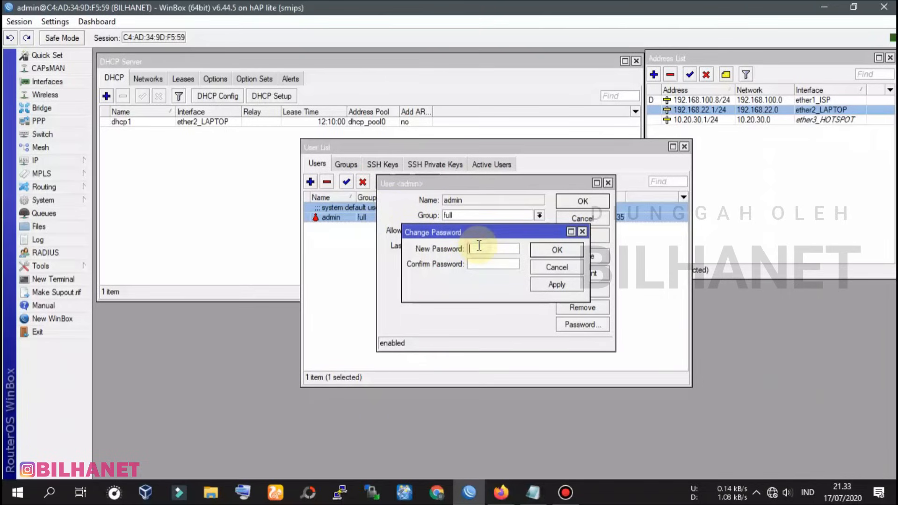
type("**********")
left_click(554, 282)
left_click(559, 251)
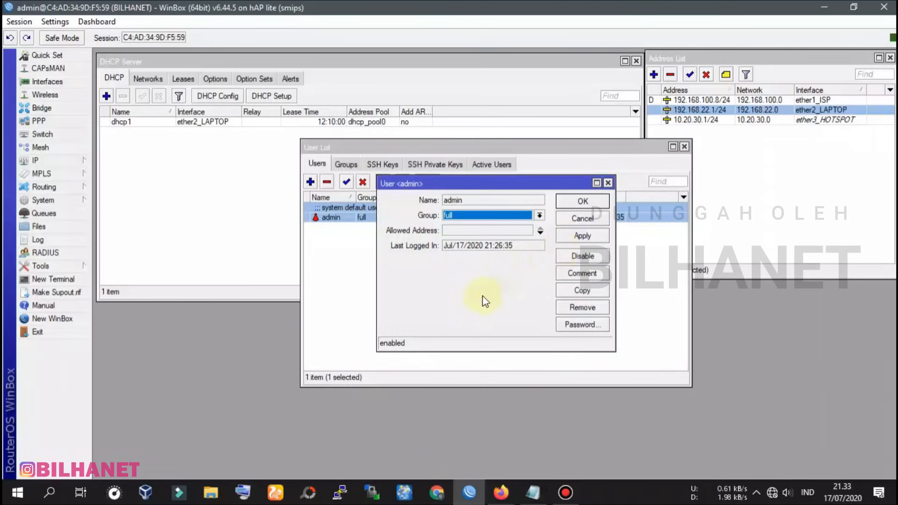
left_click(582, 202)
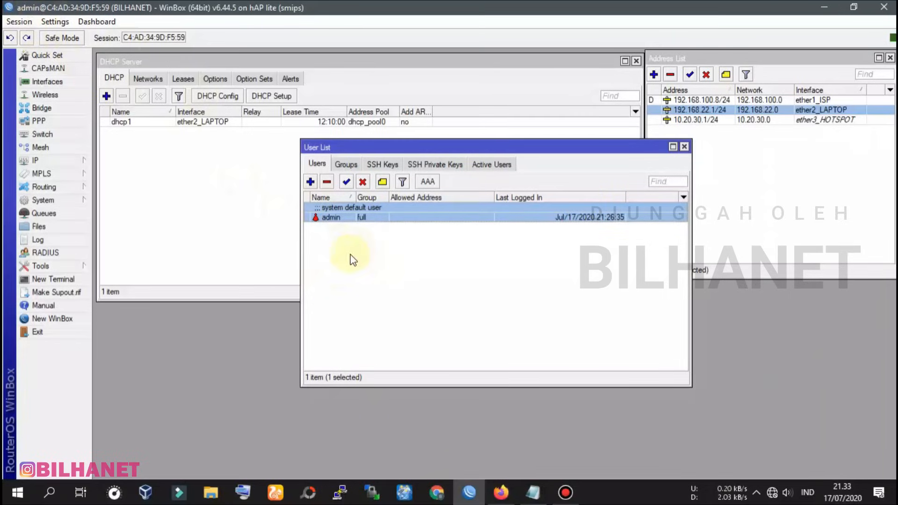
Add a second user account in group full and set its password
left_click(310, 181)
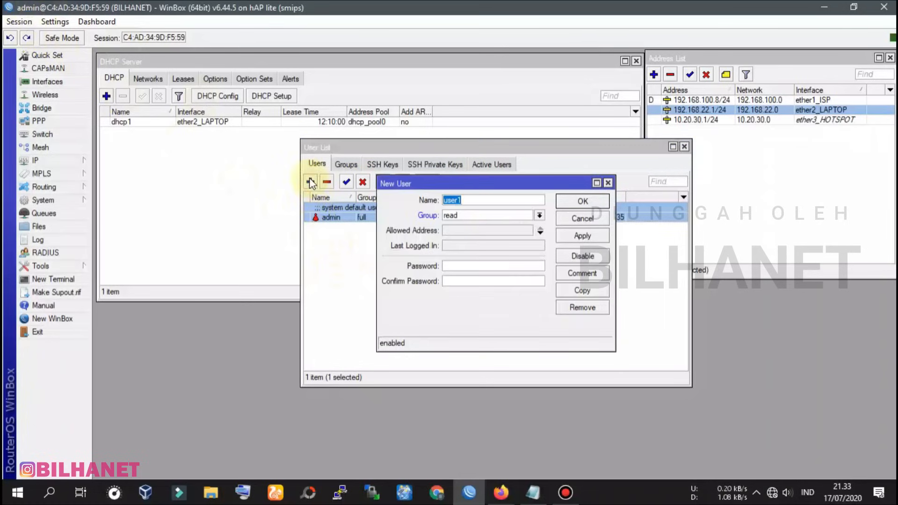
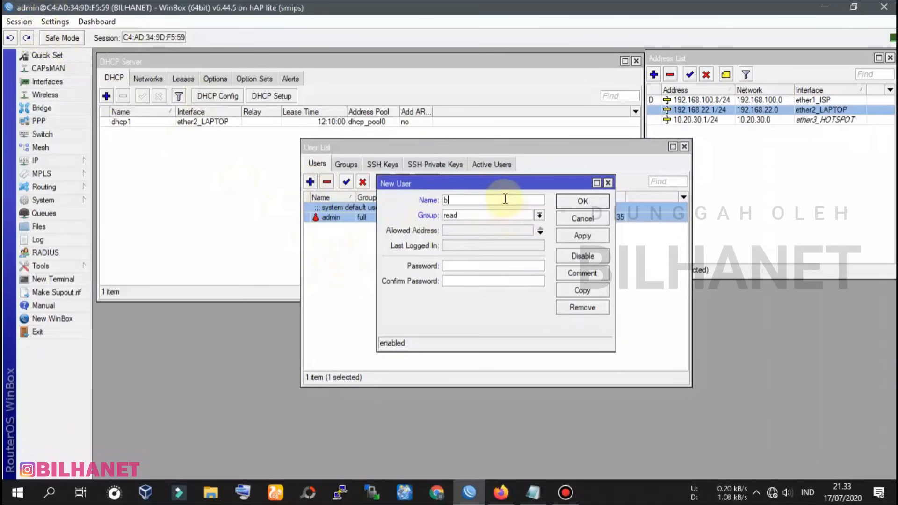
left_click(539, 215)
left_click(462, 226)
left_click(450, 266)
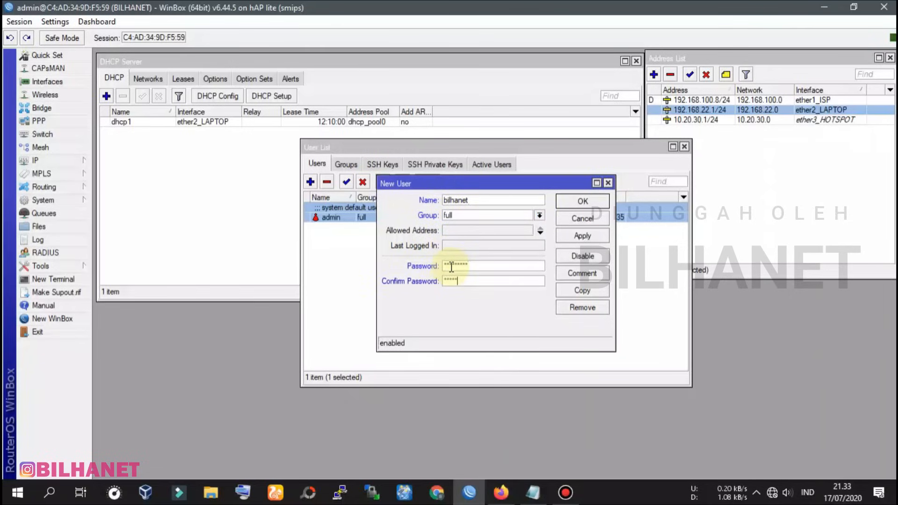
left_click(585, 236)
left_click(584, 199)
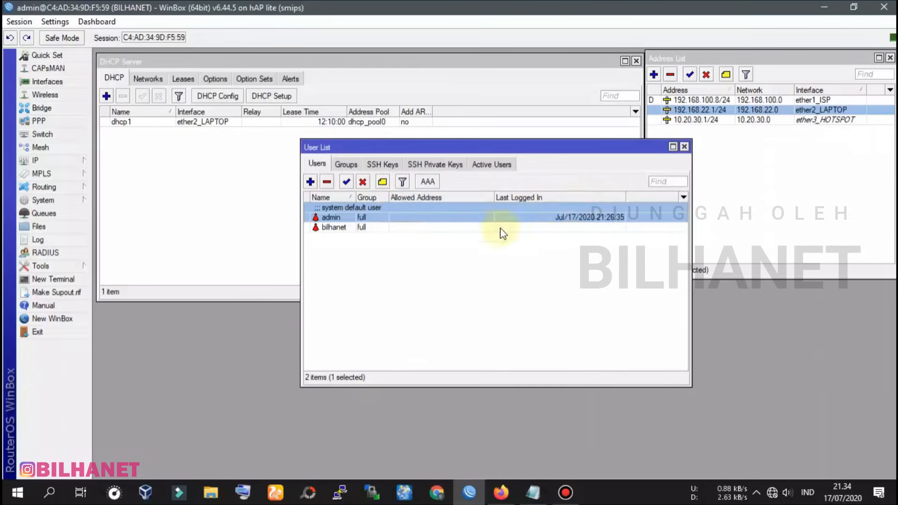
Select the users and toggle the admin account disabled, then re-enabled
left_click(338, 229)
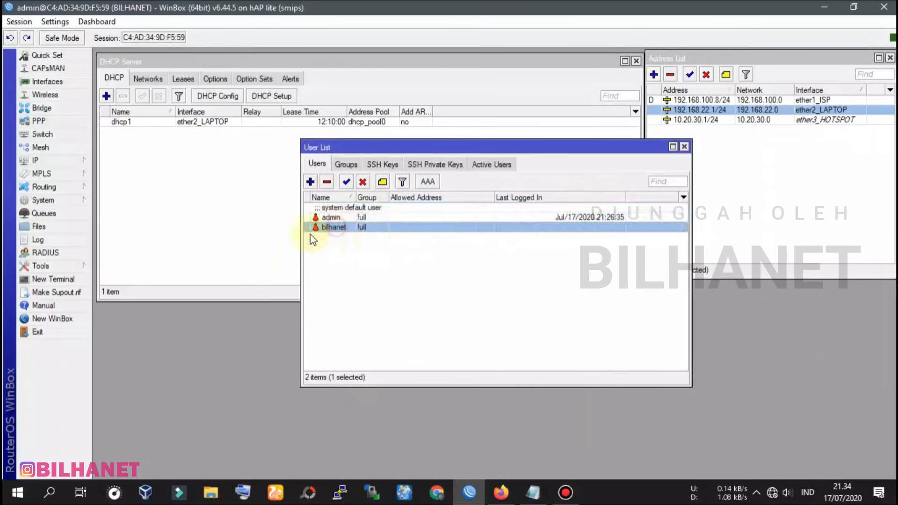
left_click(344, 217)
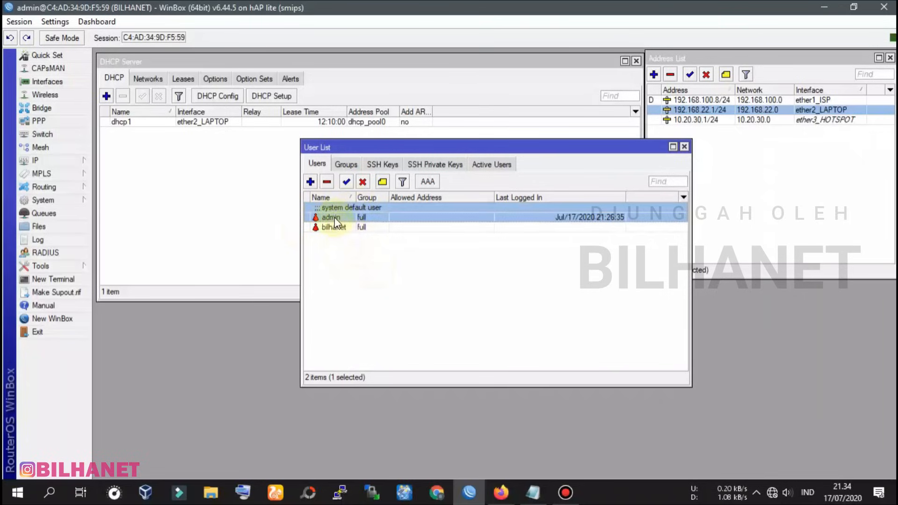
left_click(362, 182)
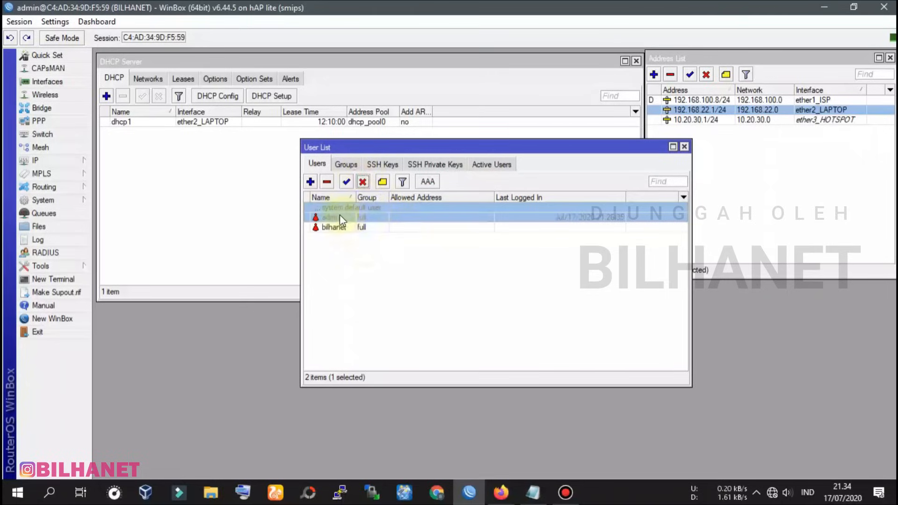
left_click(347, 182)
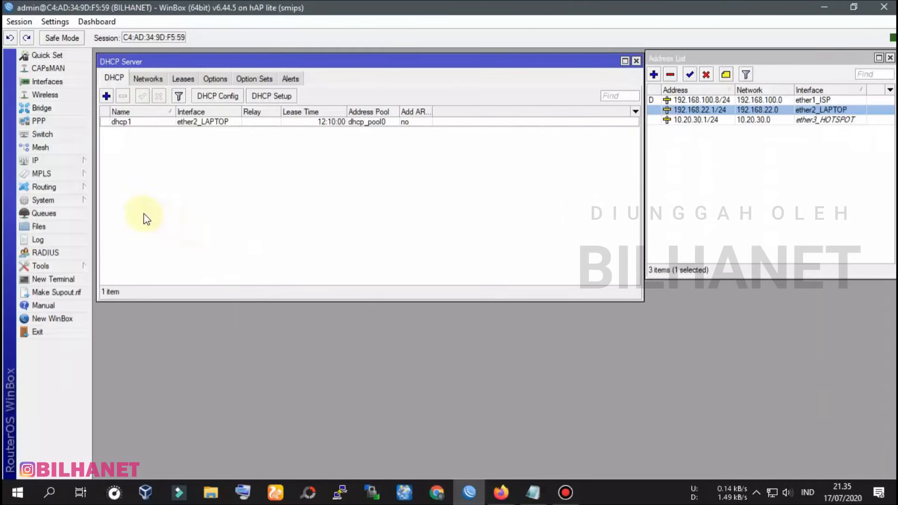
Reboot the router via System > Reboot and cancel the automatic reconnect
left_click(85, 201)
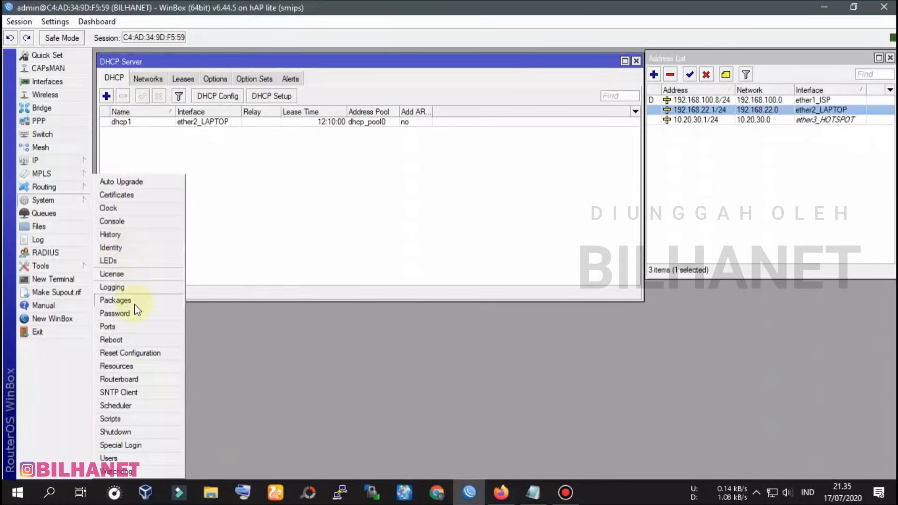
left_click(117, 340)
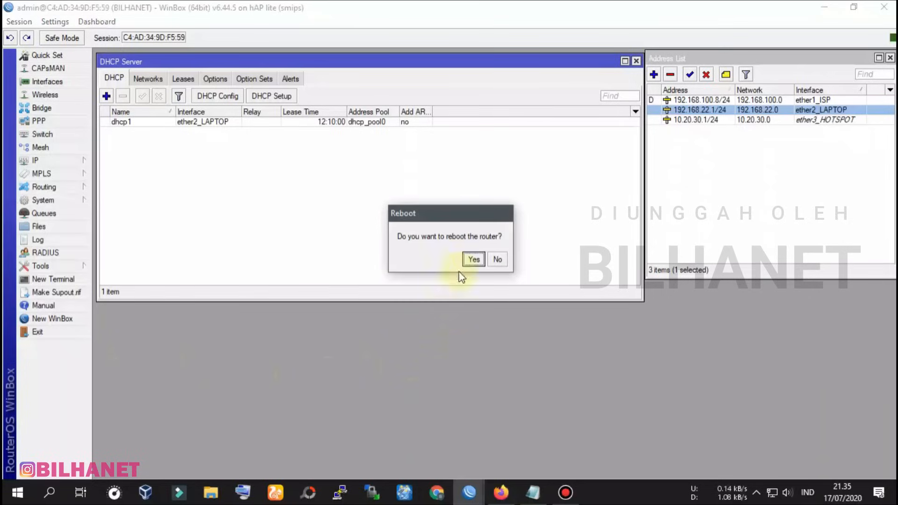
left_click(473, 259)
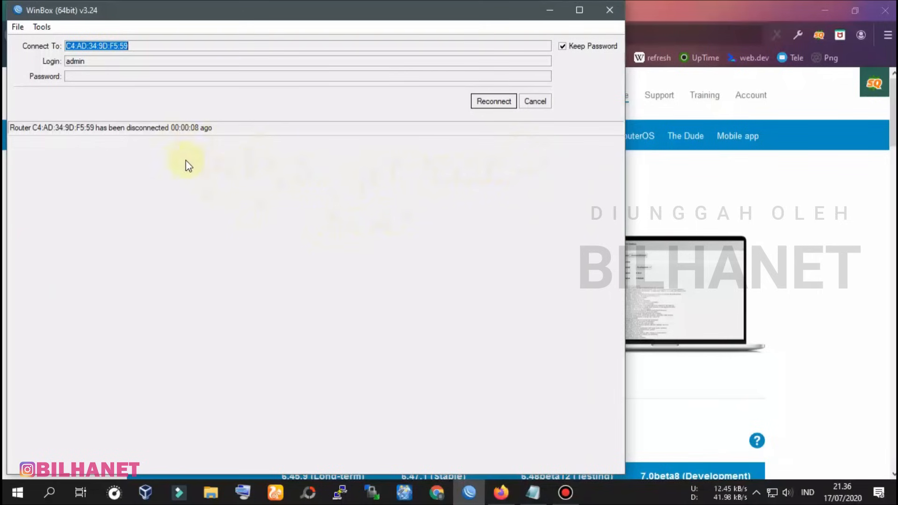
left_click(535, 102)
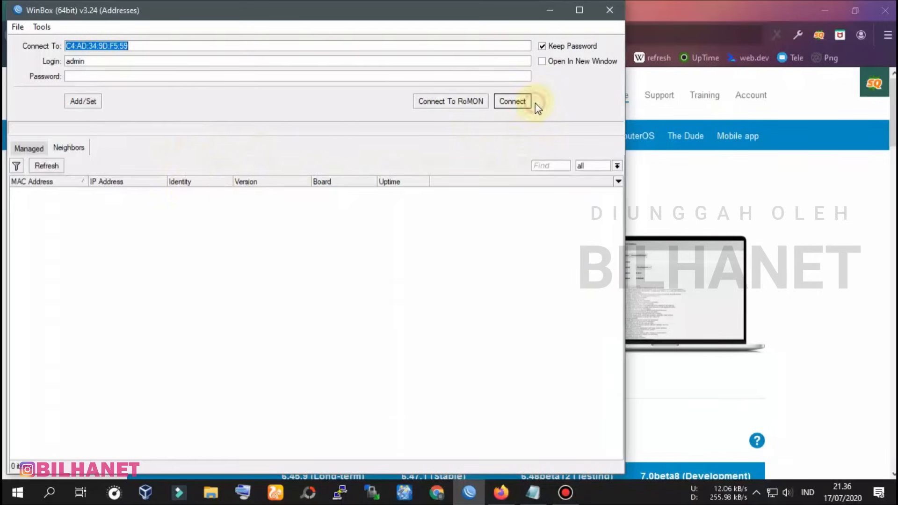
Refresh neighbours, target the router at 192.168.22.1, and log in as admin with the new password
left_click(47, 165)
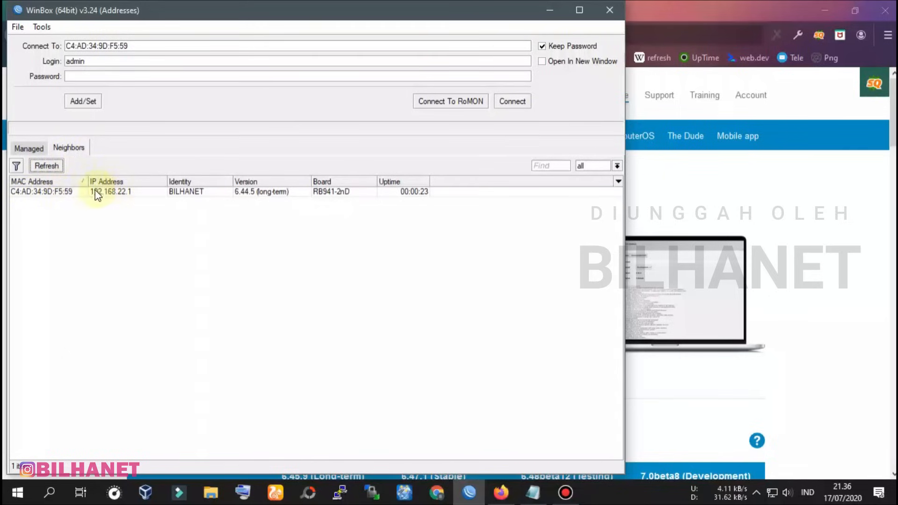
left_click(47, 166)
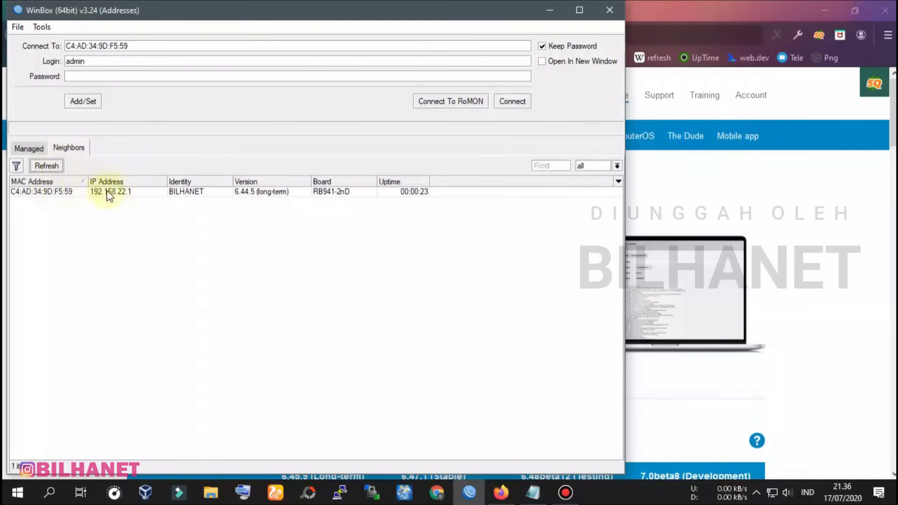
left_click(192, 195)
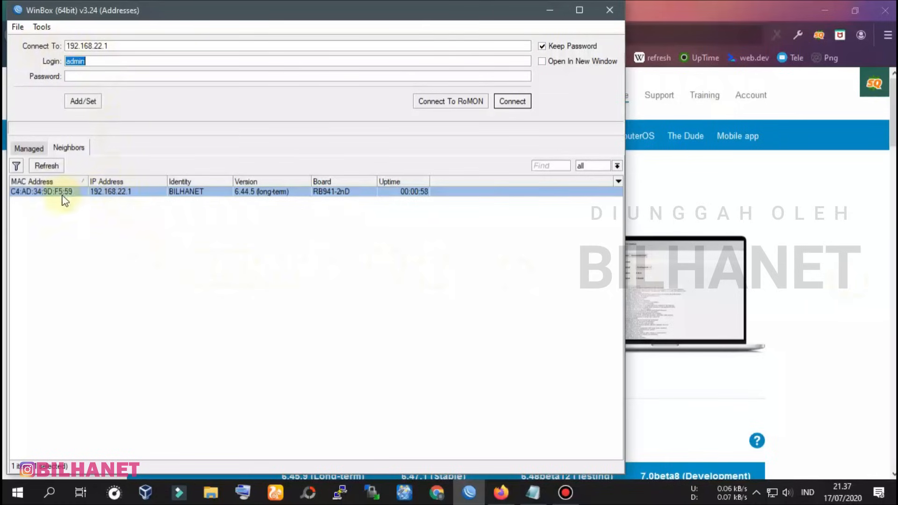
left_click(33, 193)
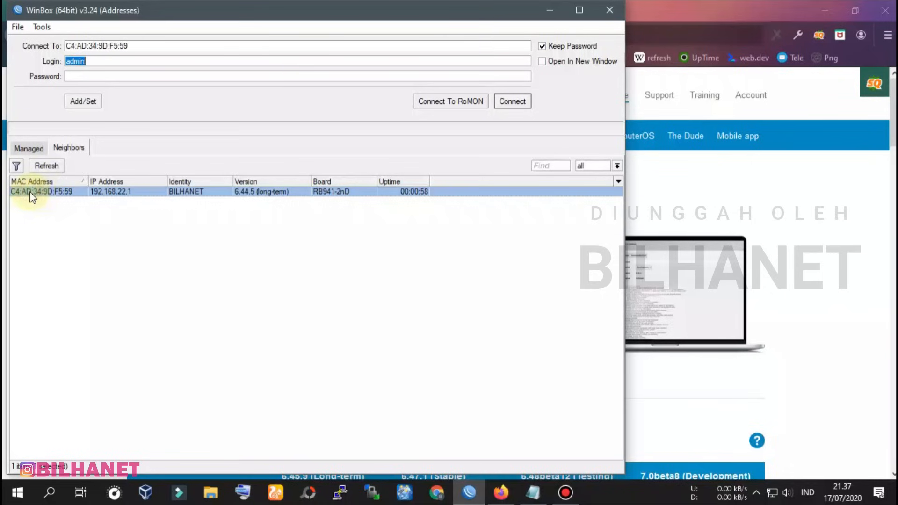
left_click(128, 192)
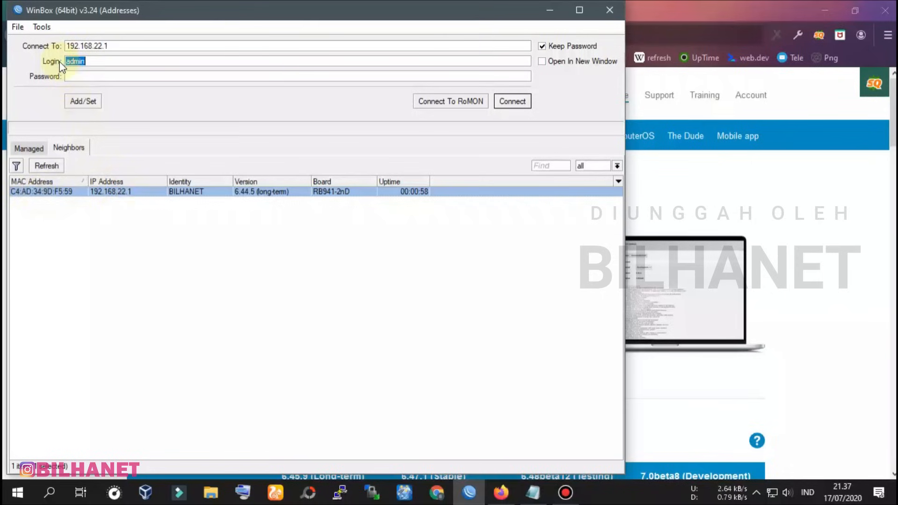
left_click(107, 62)
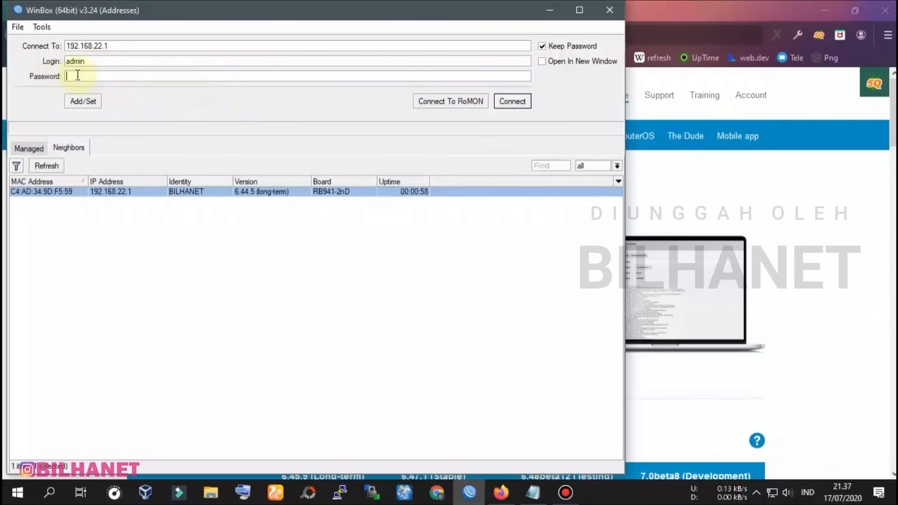
left_click(520, 108)
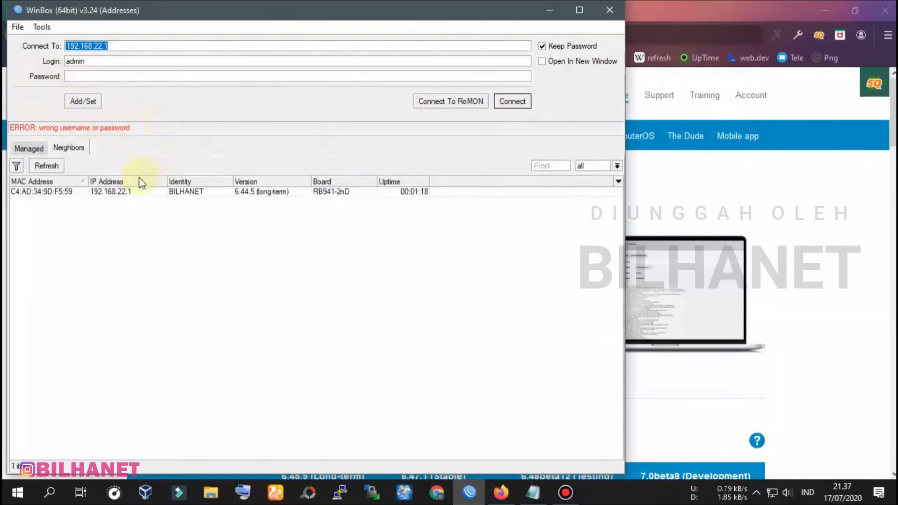
left_click(112, 192)
left_click(94, 76)
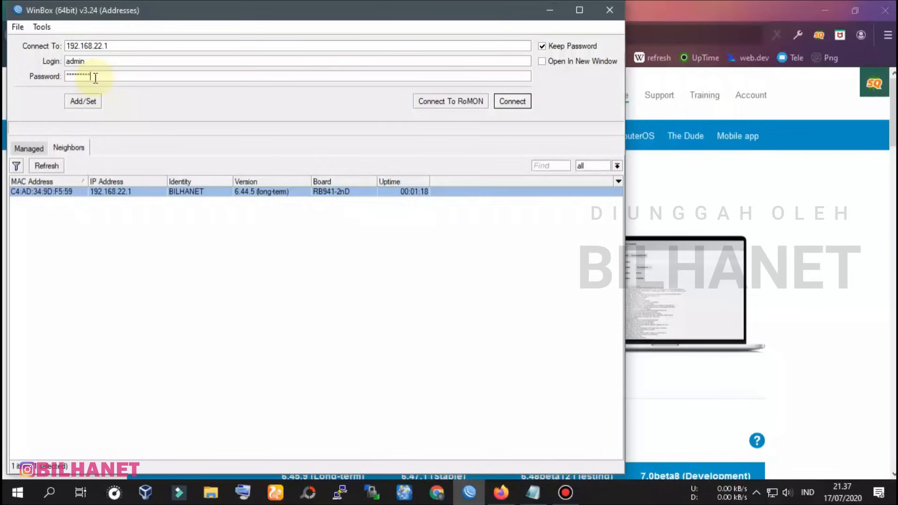
left_click(510, 101)
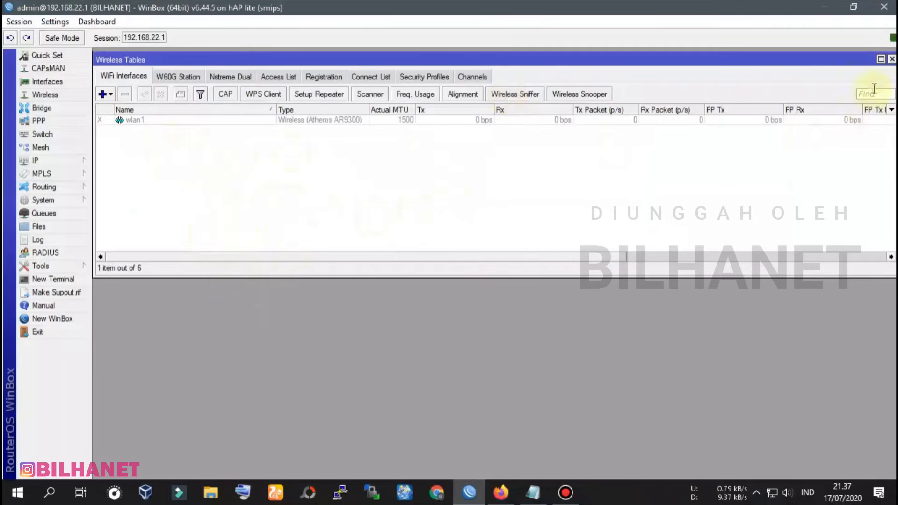
Close the wireless list and tick Enabled under System > SNTP Client
left_click(891, 59)
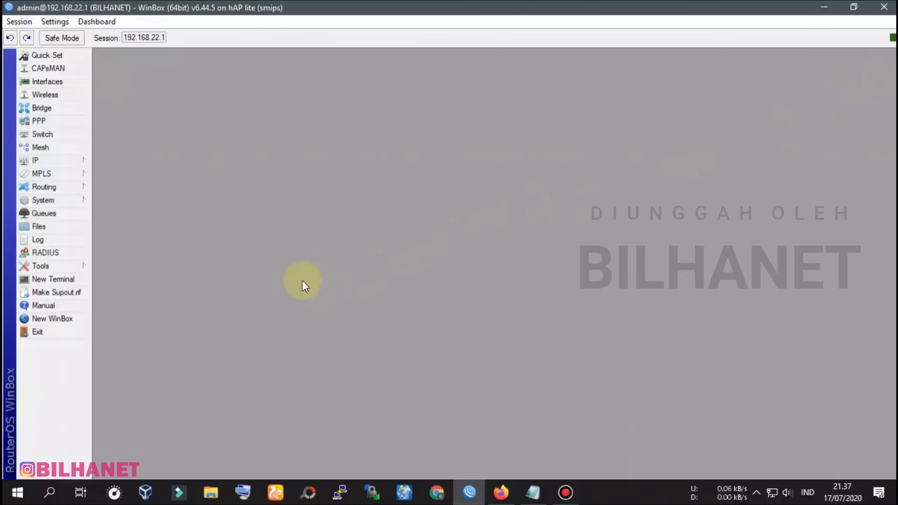
left_click(68, 200)
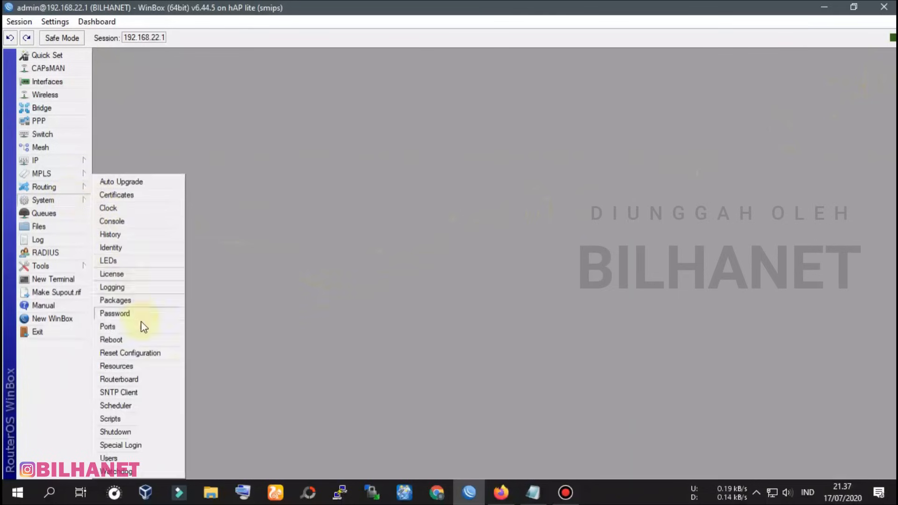
left_click(122, 393)
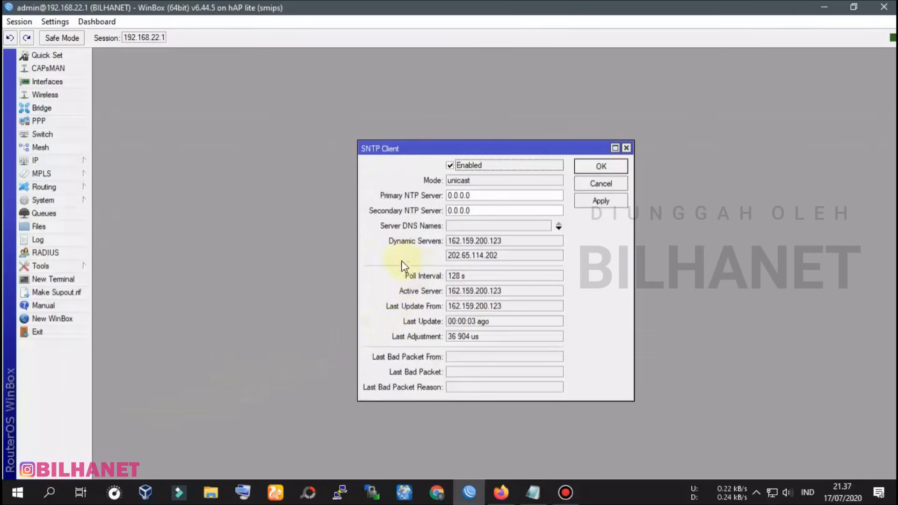
left_click(450, 166)
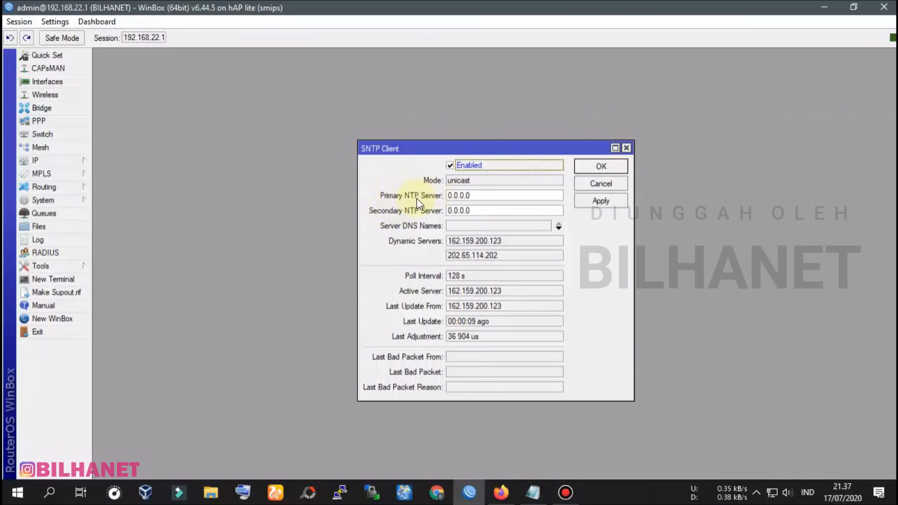
In a new Firefox tab, search Google for 'sntp client'
left_click(513, 490)
left_click(495, 9)
left_click(203, 35)
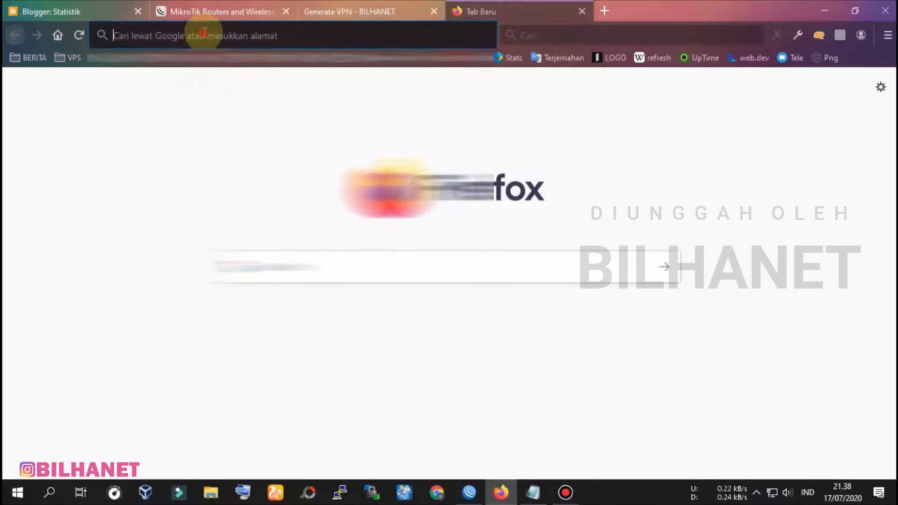
left_click(650, 142)
left_click(391, 275)
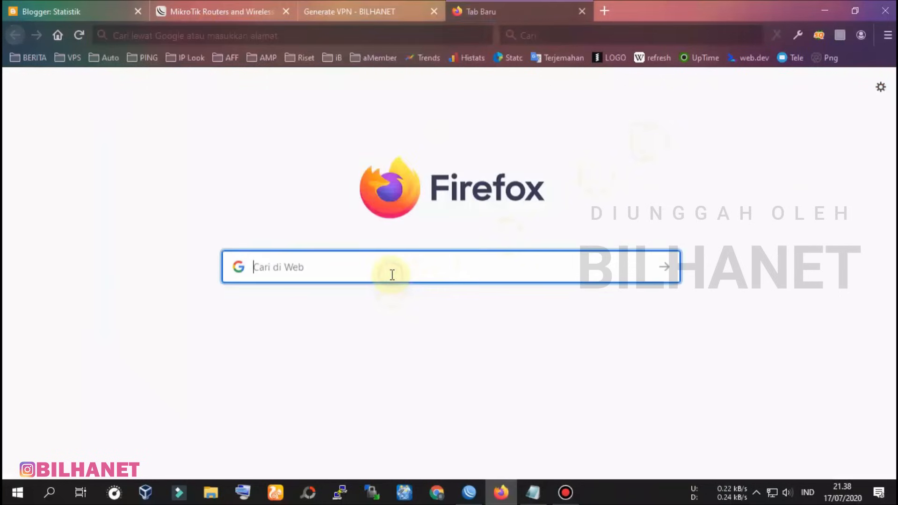
type("sntp")
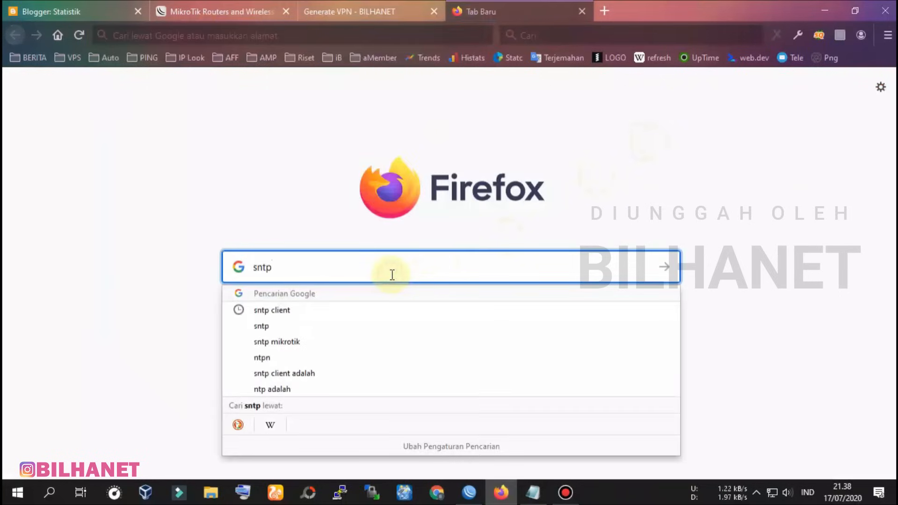
type("clie")
key("BackSpace")
key("BackSpace")
key("BackSpace")
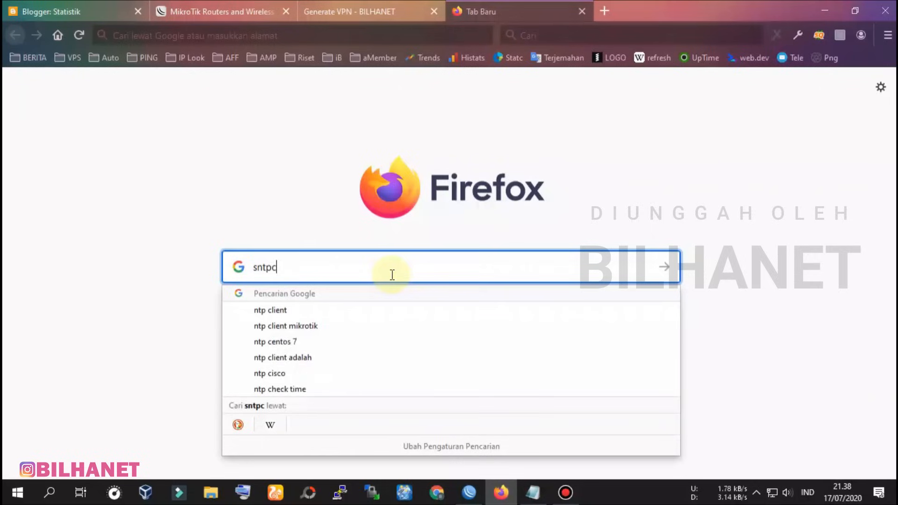
type("client")
key("Return")
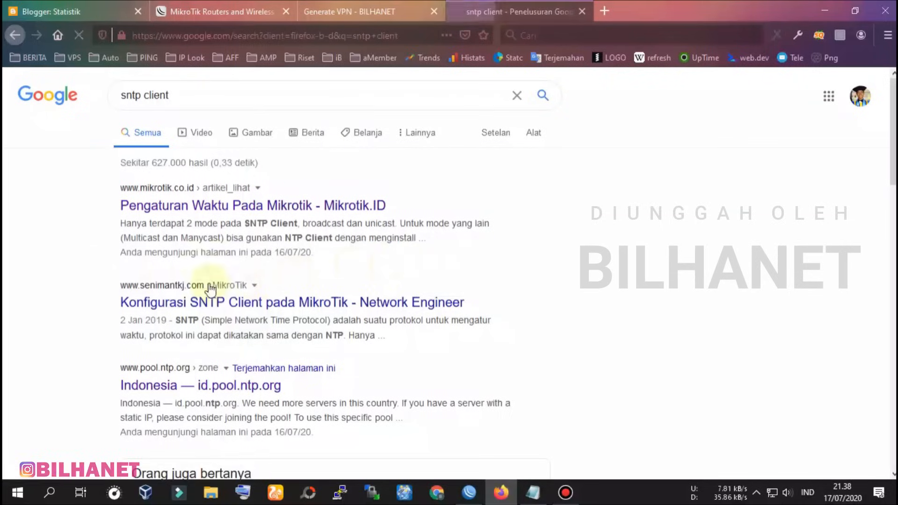
Open the Indonesia NTP pool page, copy id.pool.ntp.org, and minimize Firefox
scroll(62, 274, "down", 1)
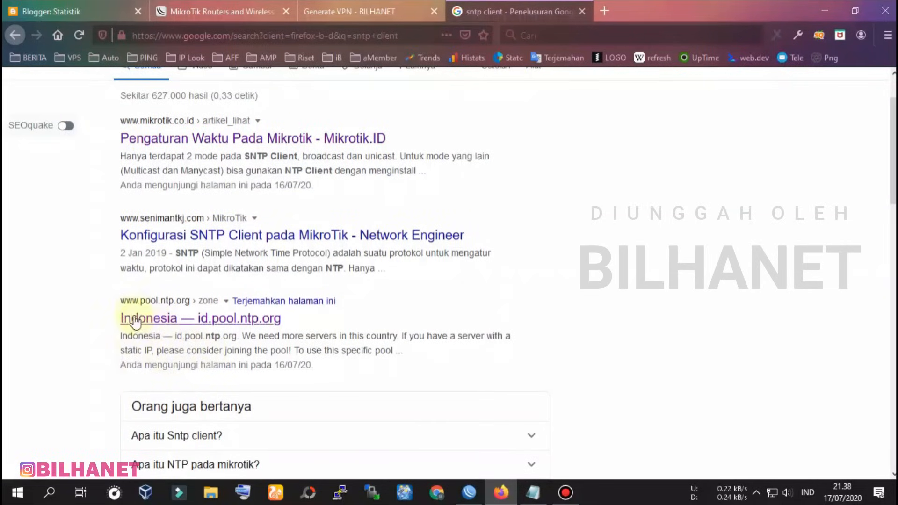
left_click(169, 322)
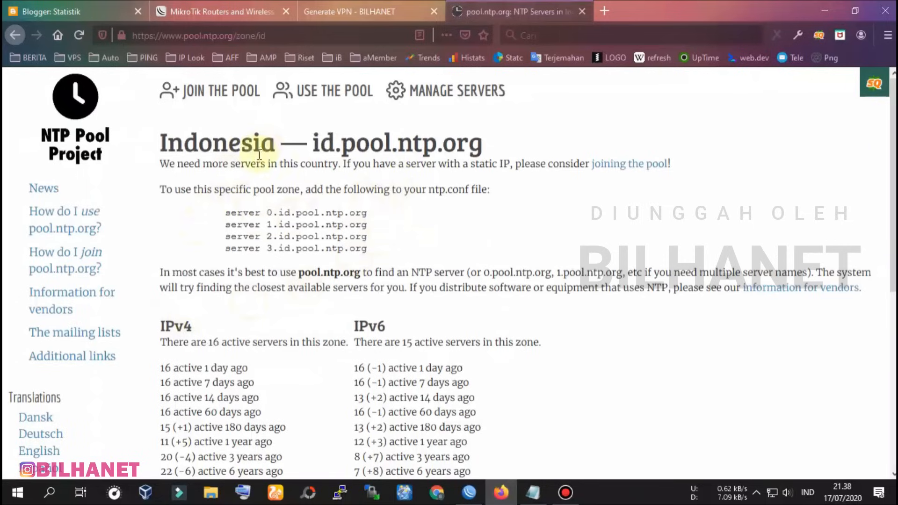
left_click_drag(318, 142, 481, 143)
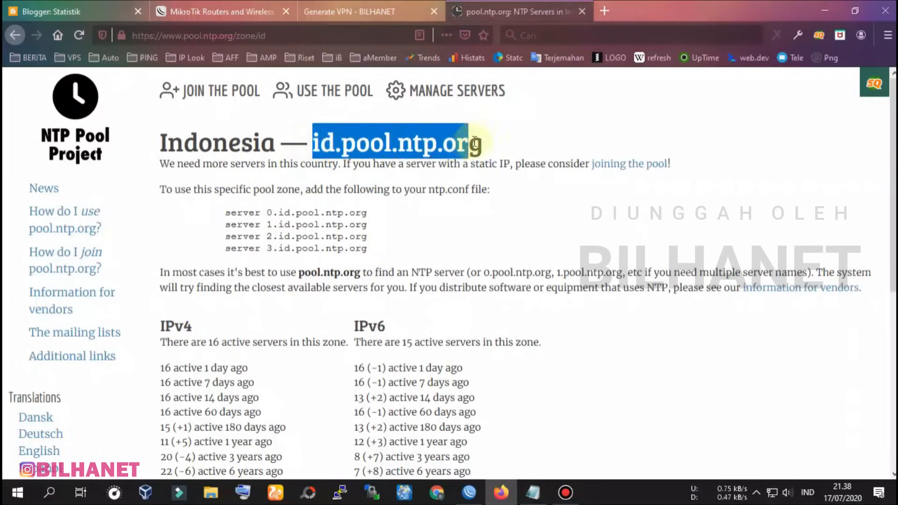
right_click(412, 137)
left_click(455, 232)
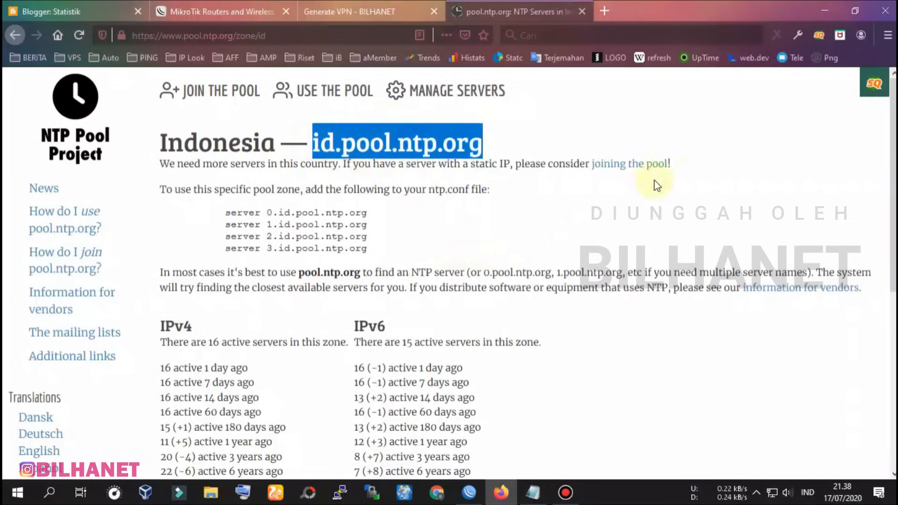
left_click(831, 11)
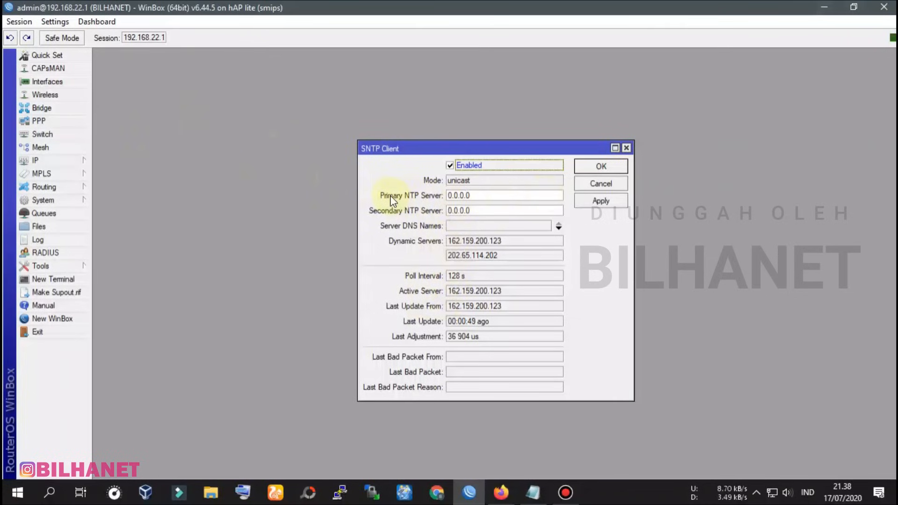
Clear the Primary NTP Server field
left_click_drag(488, 192, 446, 193)
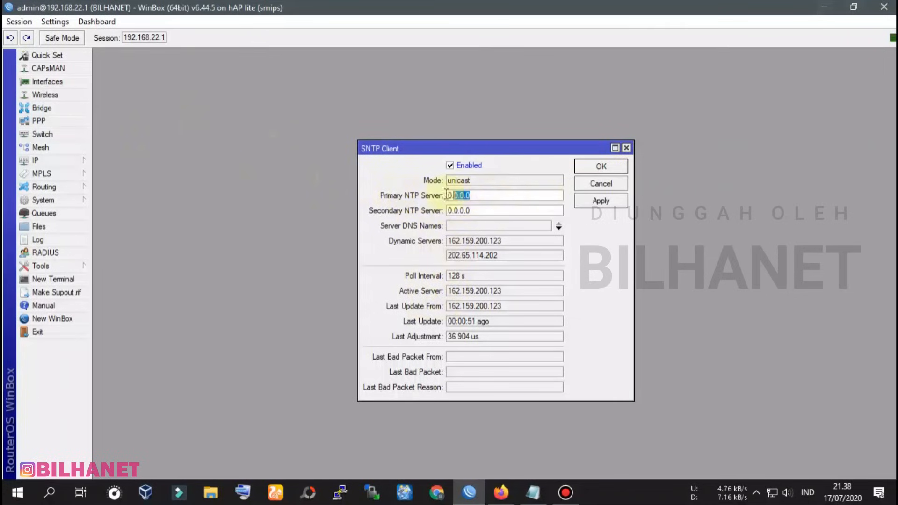
right_click(468, 196)
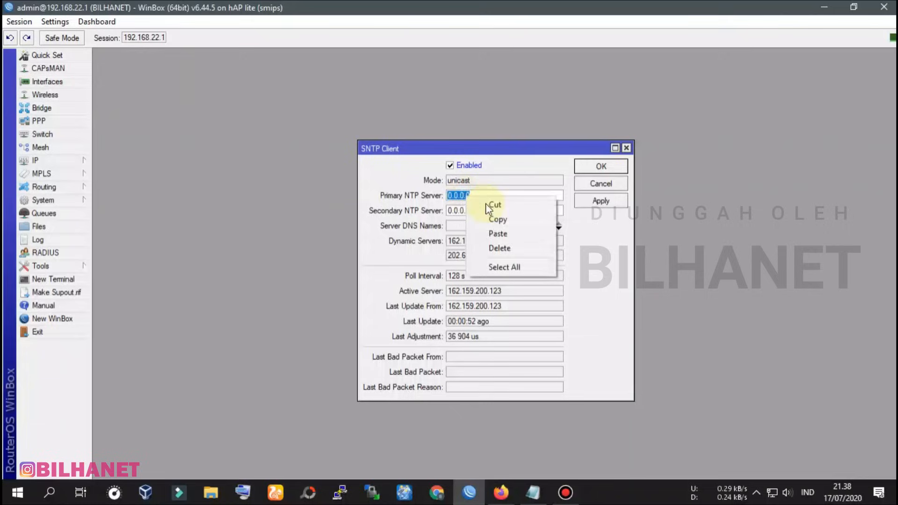
left_click(499, 234)
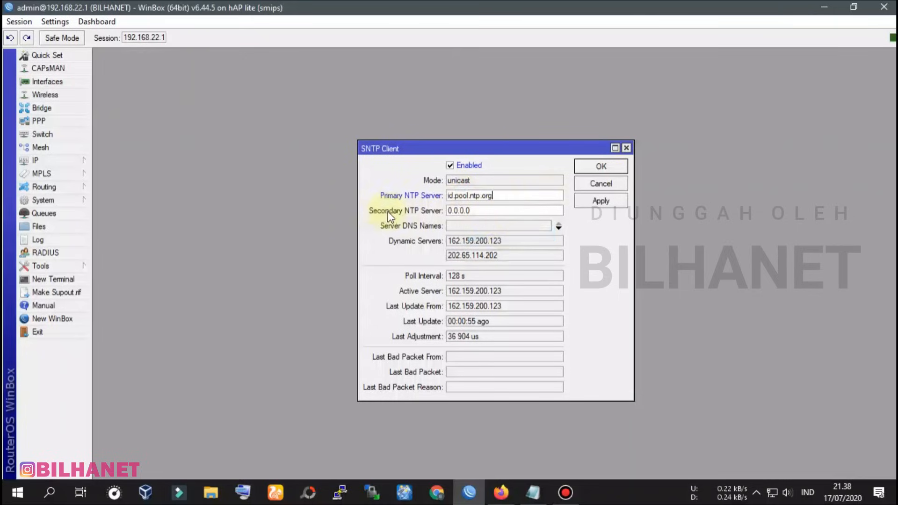
left_click_drag(479, 210, 448, 211)
left_click_drag(498, 195, 406, 191)
key("BackSpace")
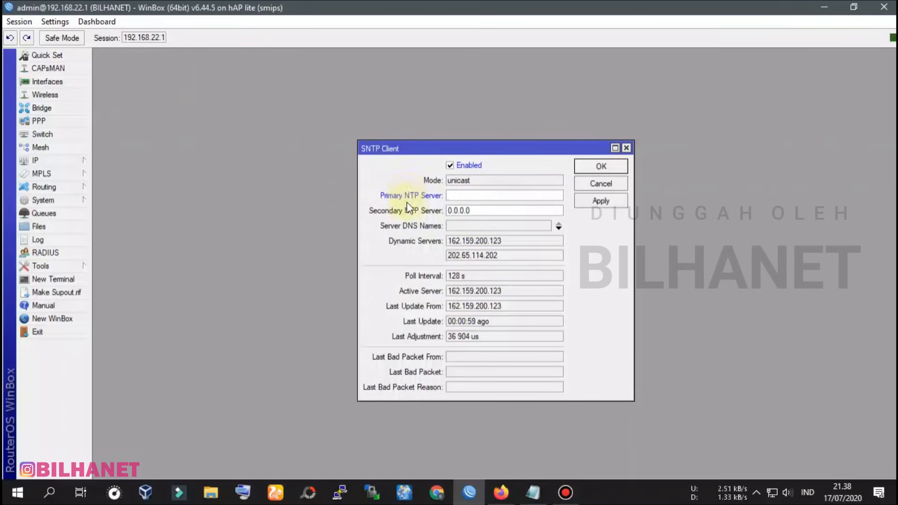
Paste id.pool.ntp.org into Server DNS Names, apply, and confirm with OK
left_click(462, 225)
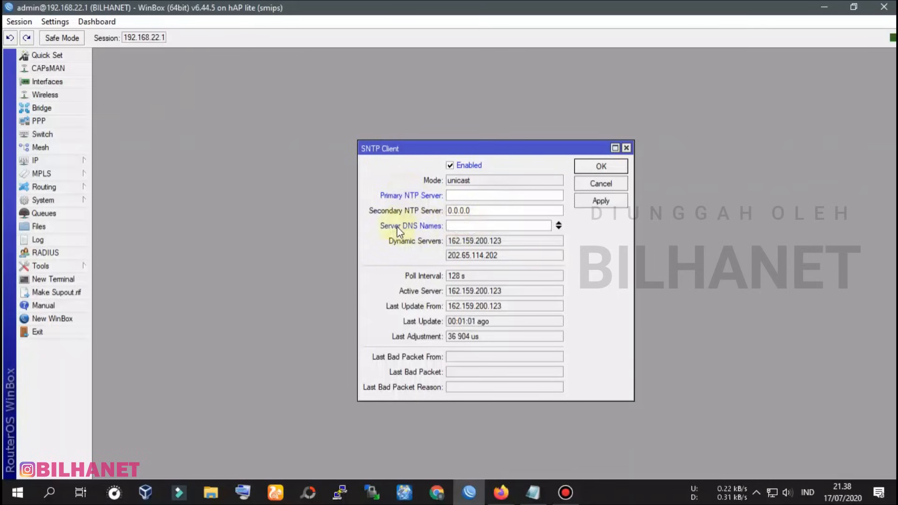
right_click(456, 225)
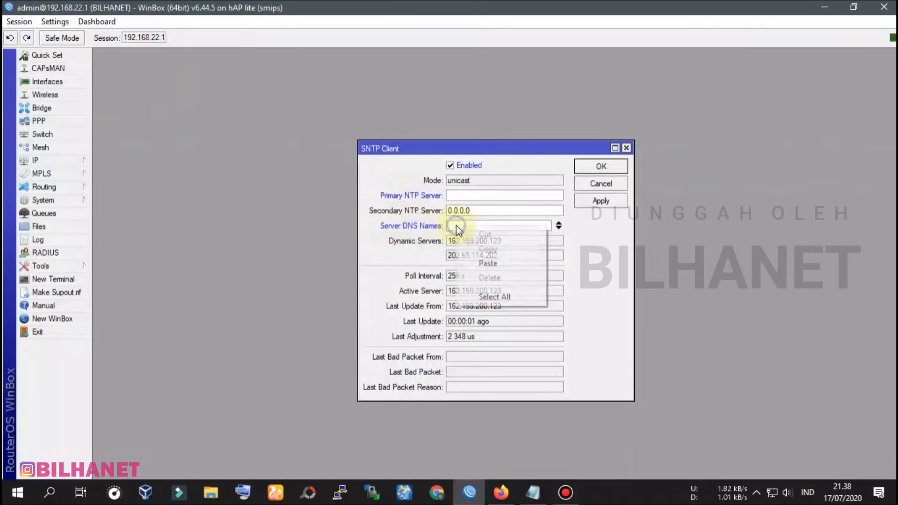
left_click(489, 262)
left_click(616, 202)
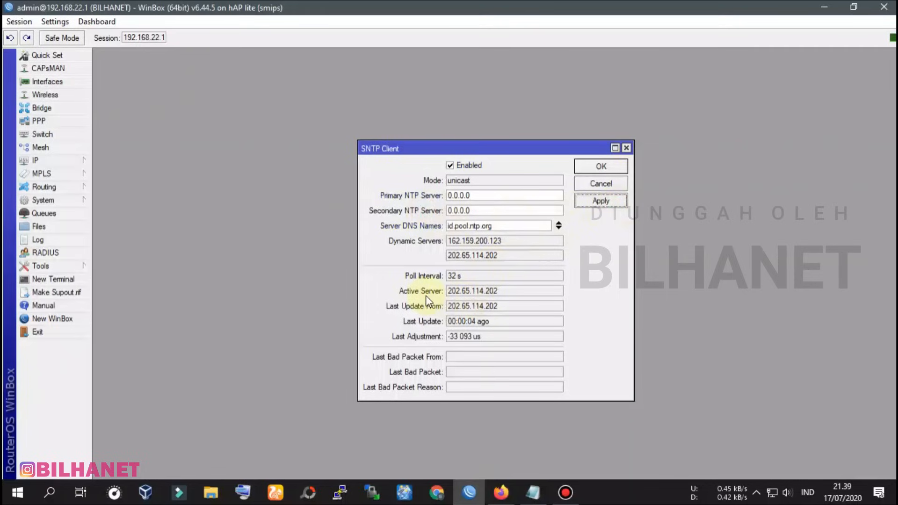
left_click_drag(447, 291, 517, 292)
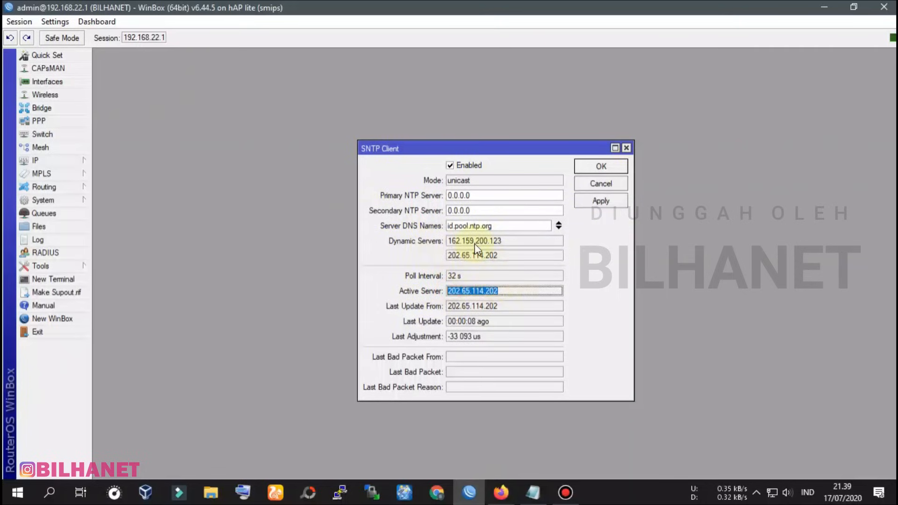
left_click(602, 200)
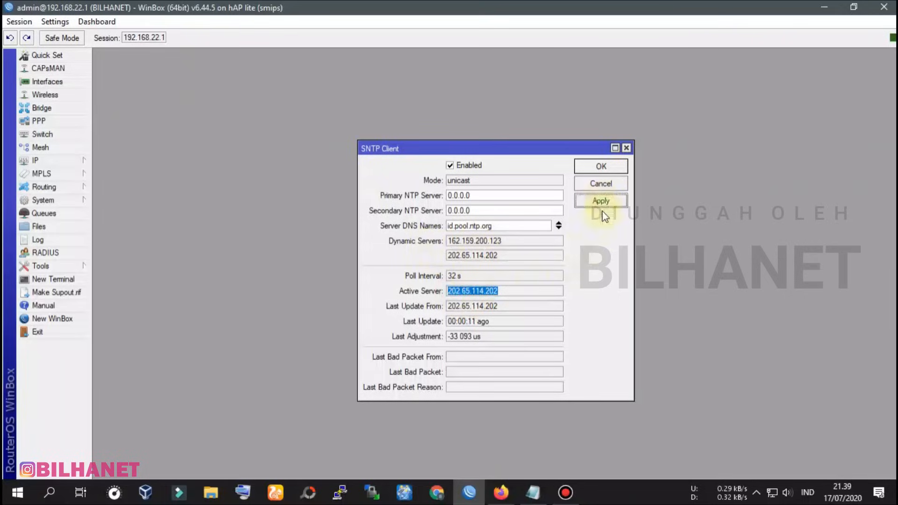
left_click(605, 167)
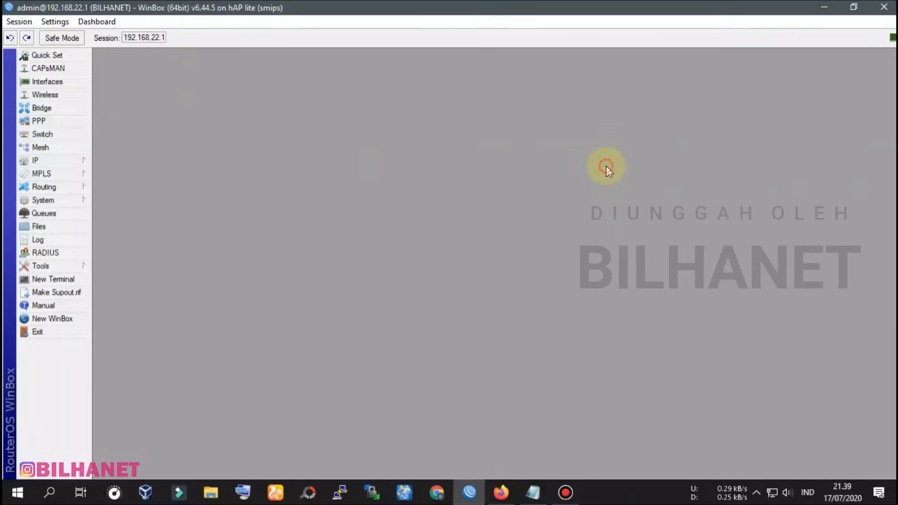
In System > Clock, pick Asia/Jakarta as Time Zone Name, apply, and close
left_click(77, 201)
left_click(112, 208)
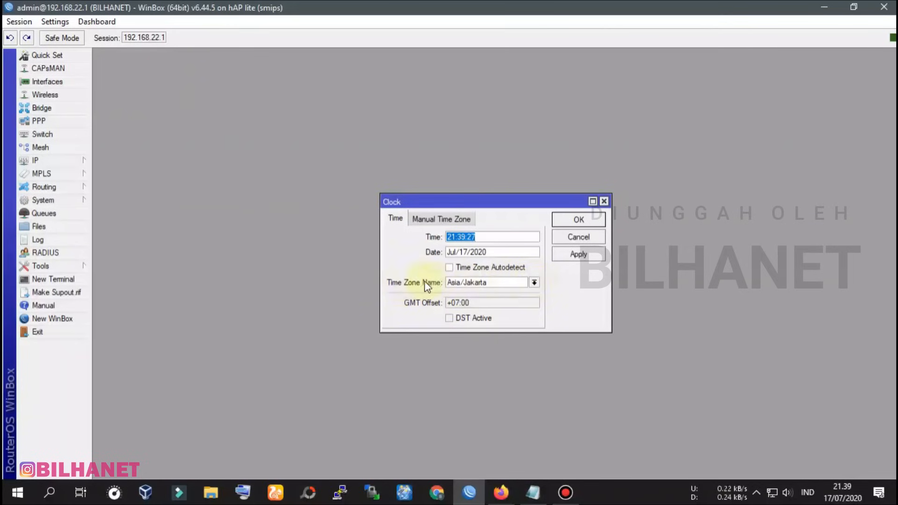
left_click(535, 283)
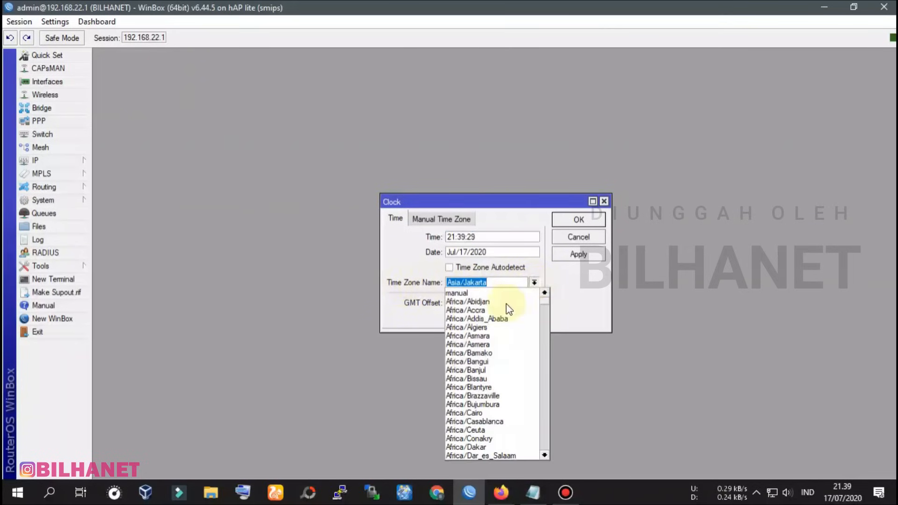
left_click_drag(547, 302, 546, 376)
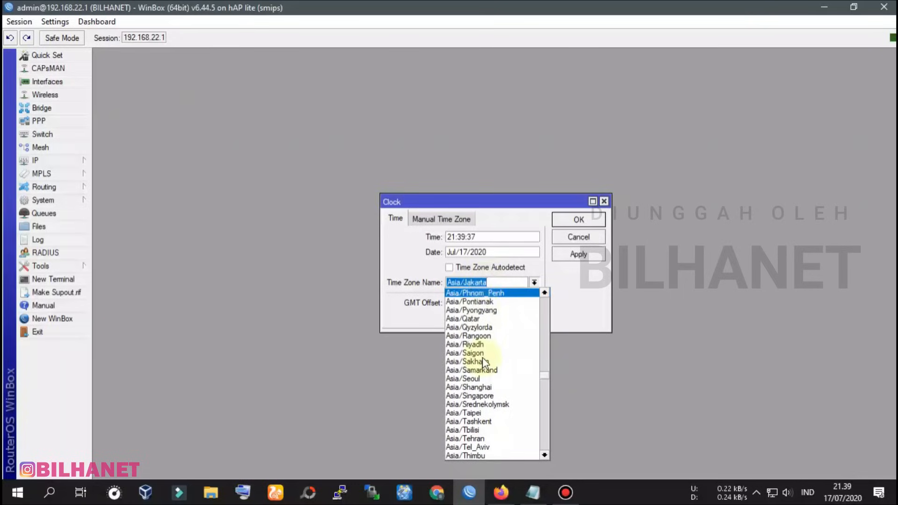
scroll(481, 390, "up", 5)
scroll(484, 395, "up", 5)
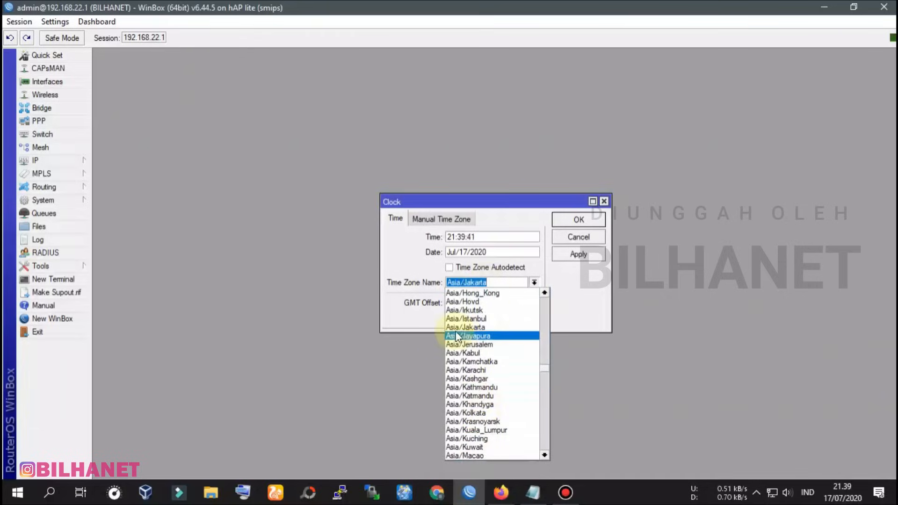
left_click(465, 327)
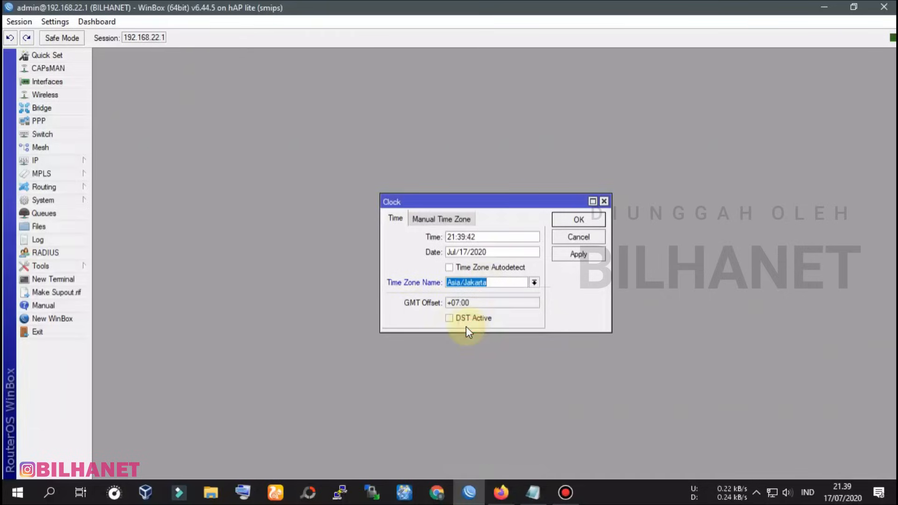
left_click(587, 256)
left_click(590, 219)
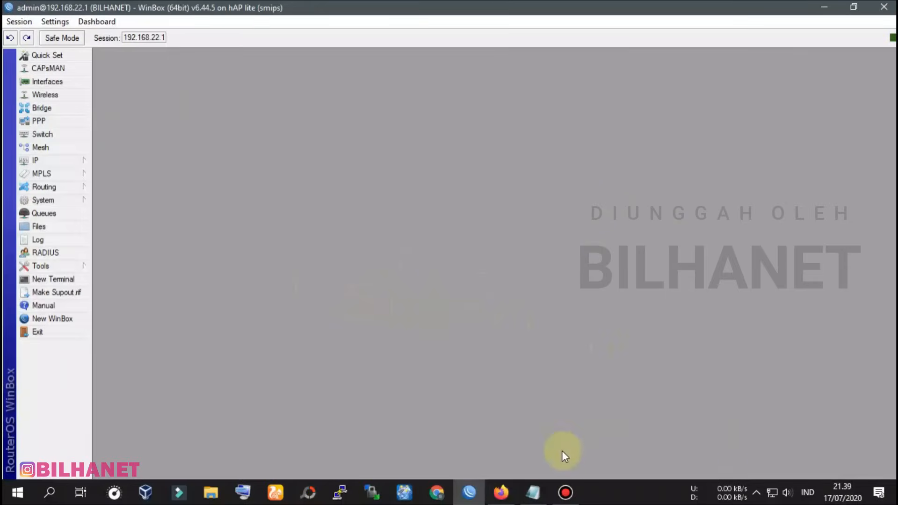
Open ether2_LAPTOP from the Interface List and view its Traffic tab
left_click(772, 492)
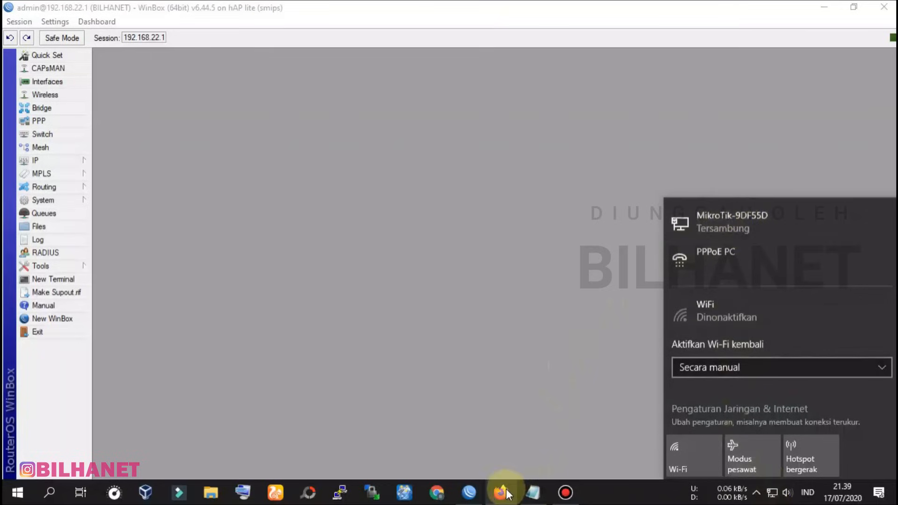
left_click(469, 493)
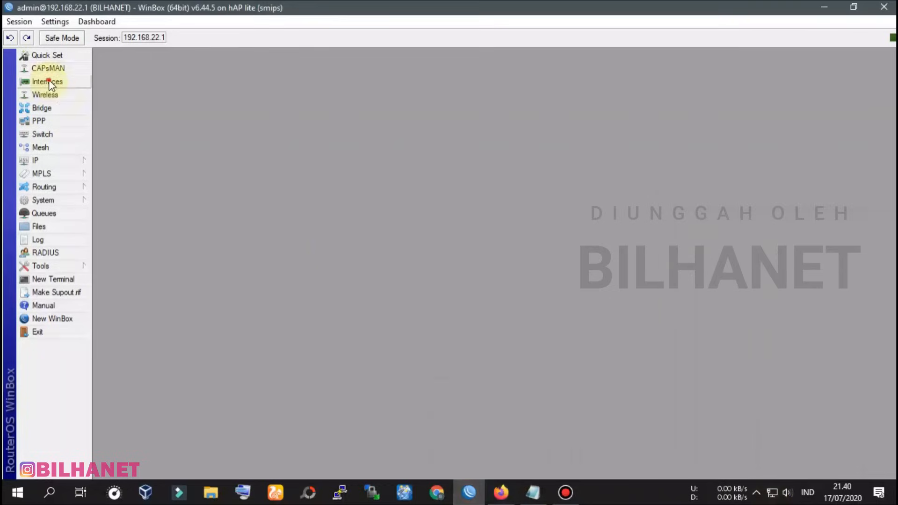
left_click(49, 83)
left_click(160, 217)
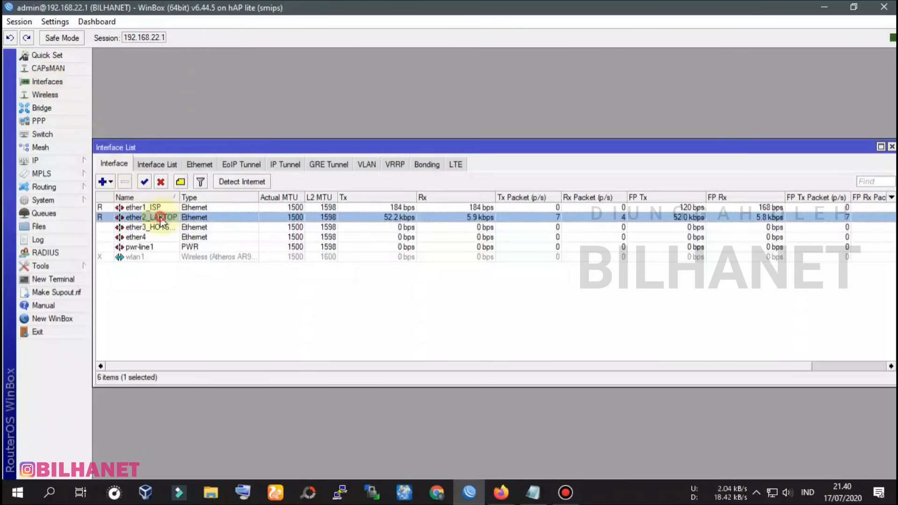
double_click(166, 218)
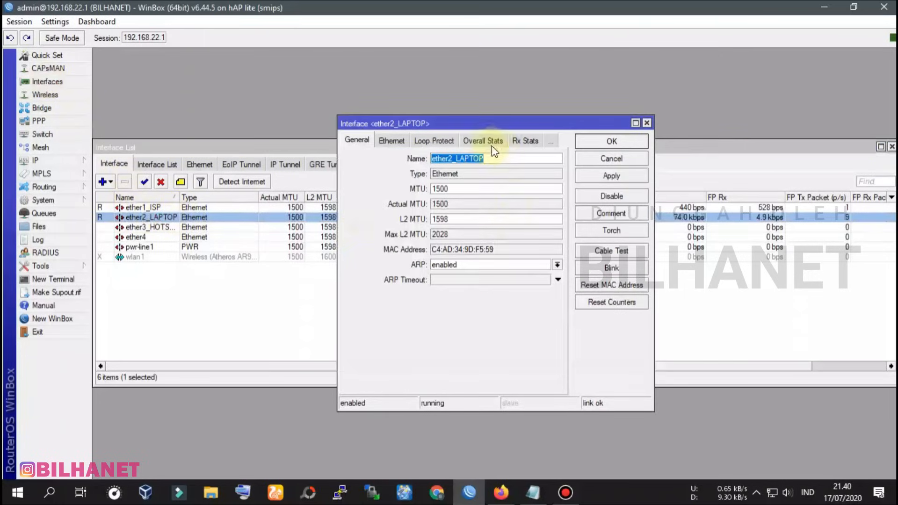
left_click(551, 142)
left_click(584, 258)
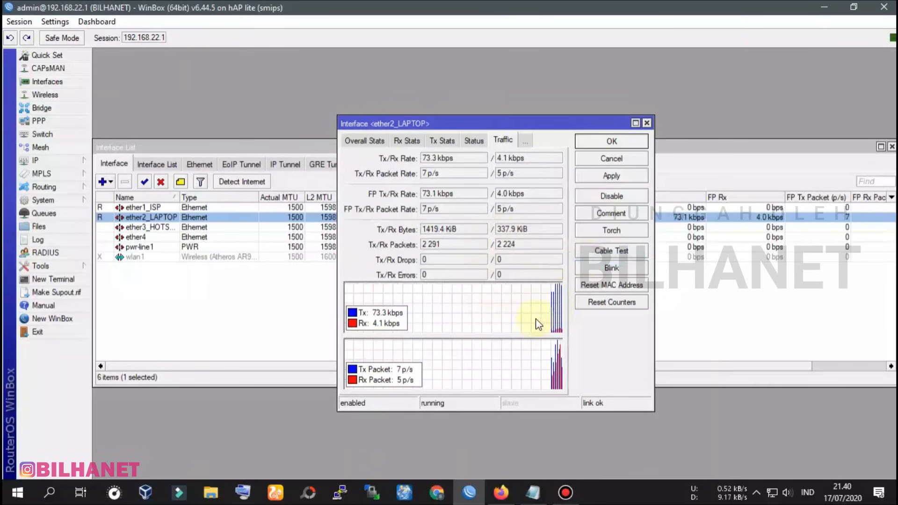
Search 'speedtest' and run the CBN Speedtest: 30 ms ping, 9.4 Mbps download
left_click(502, 495)
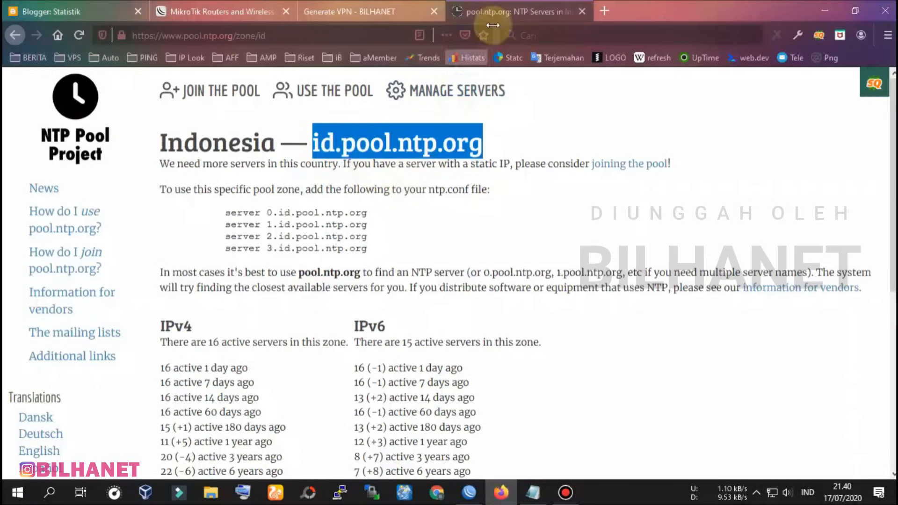
left_click(605, 9)
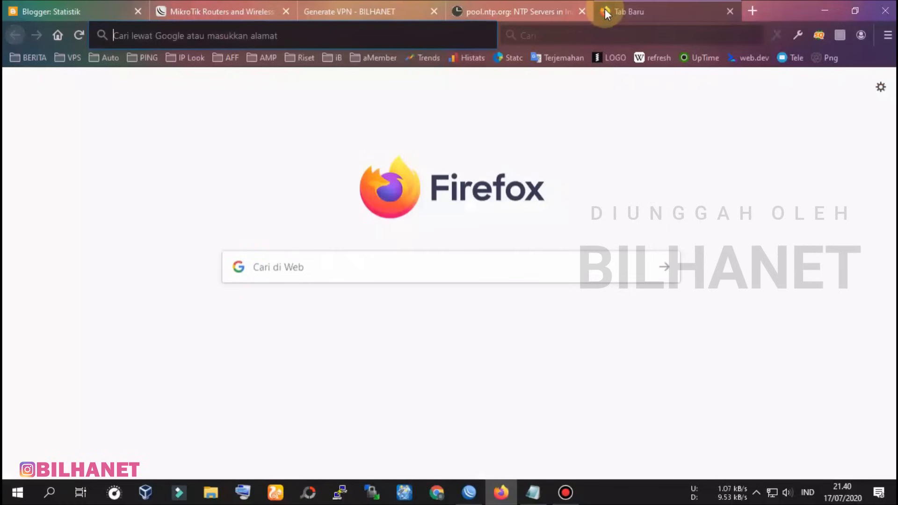
type("speed")
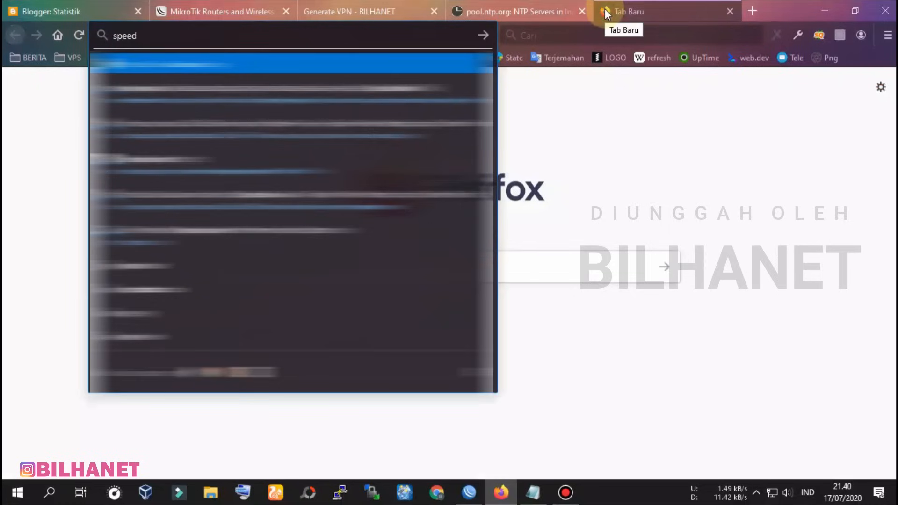
type("test")
key("Return")
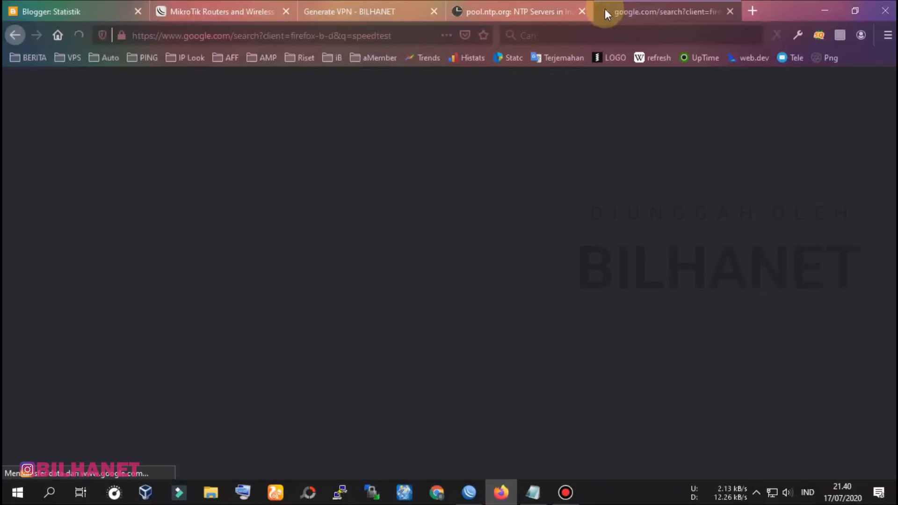
scroll(244, 259, "down", 3)
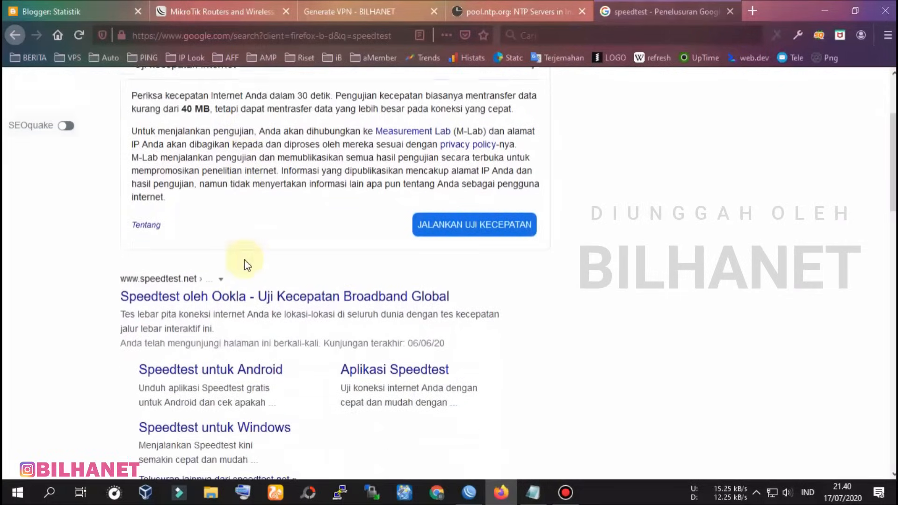
scroll(100, 325, "down", 4)
scroll(120, 358, "down", 3)
left_click(221, 294)
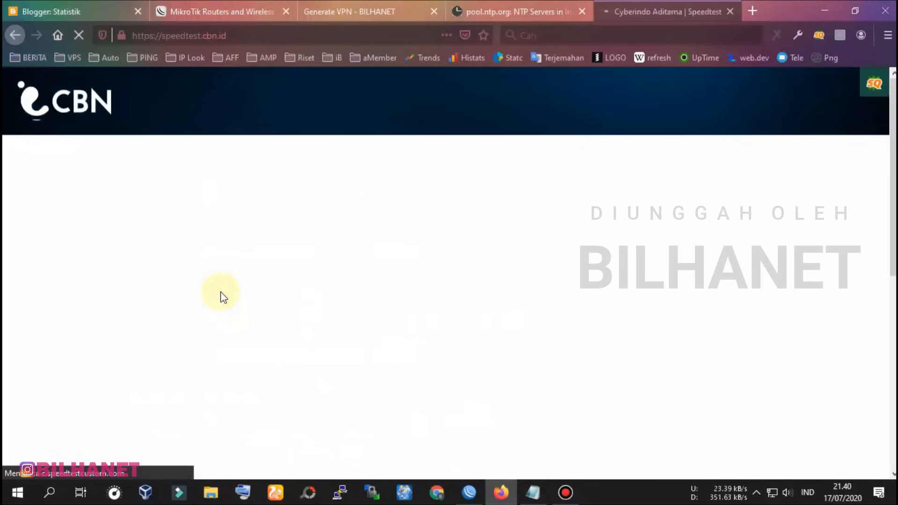
left_click(440, 329)
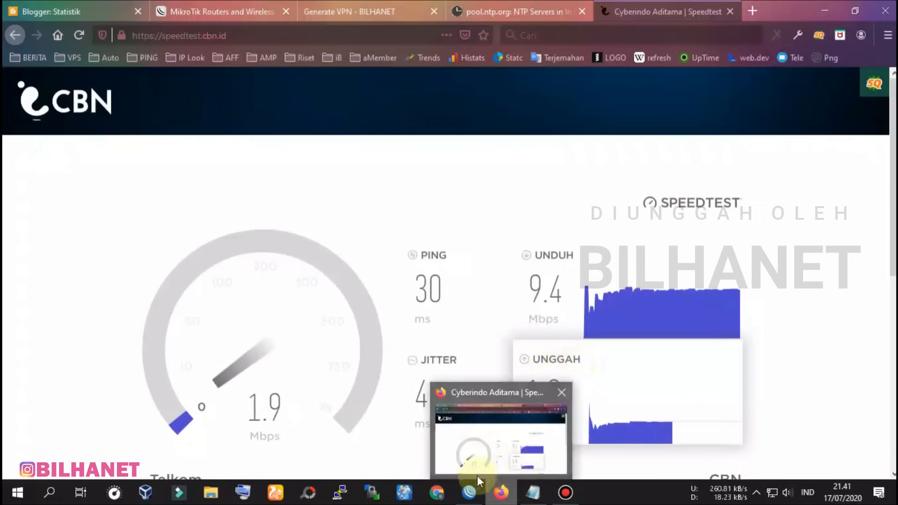
Back in WinBox, close the ether2_LAPTOP and Interface List windows, then choose IP > Hotspot
mouse_move(474, 499)
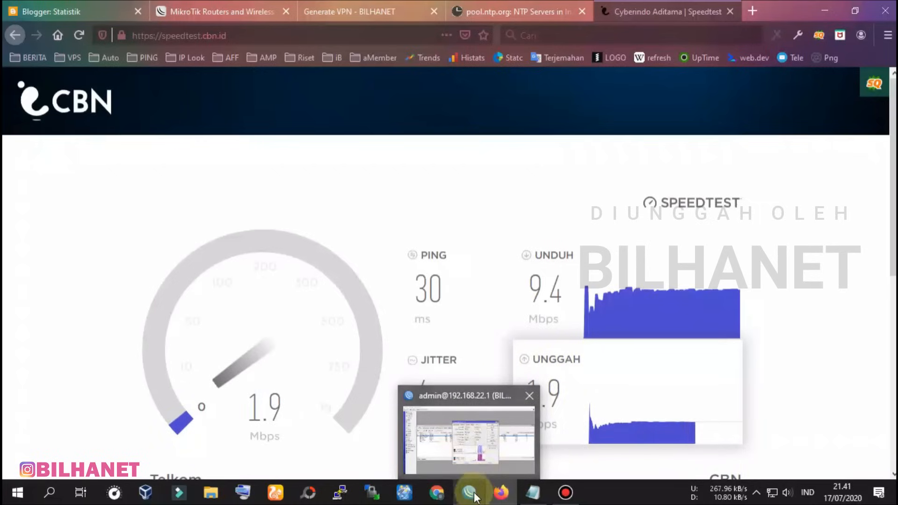
left_click(477, 449)
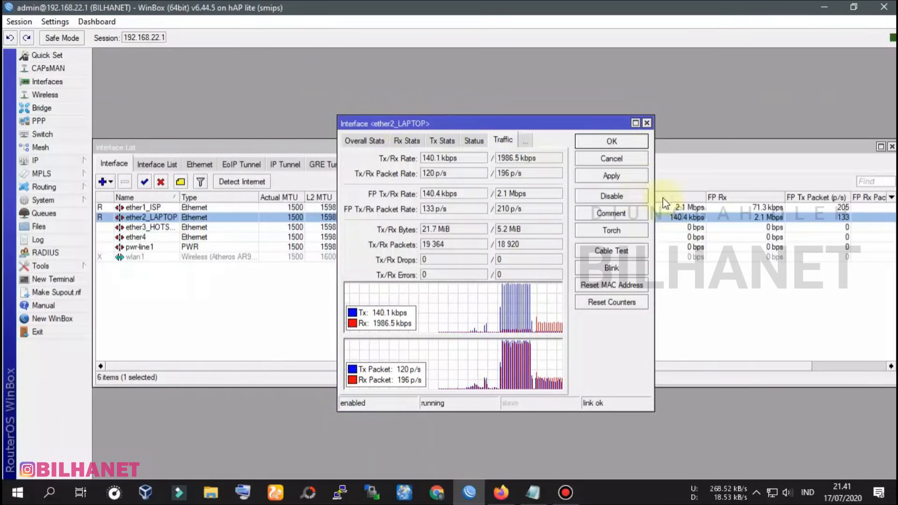
left_click(626, 142)
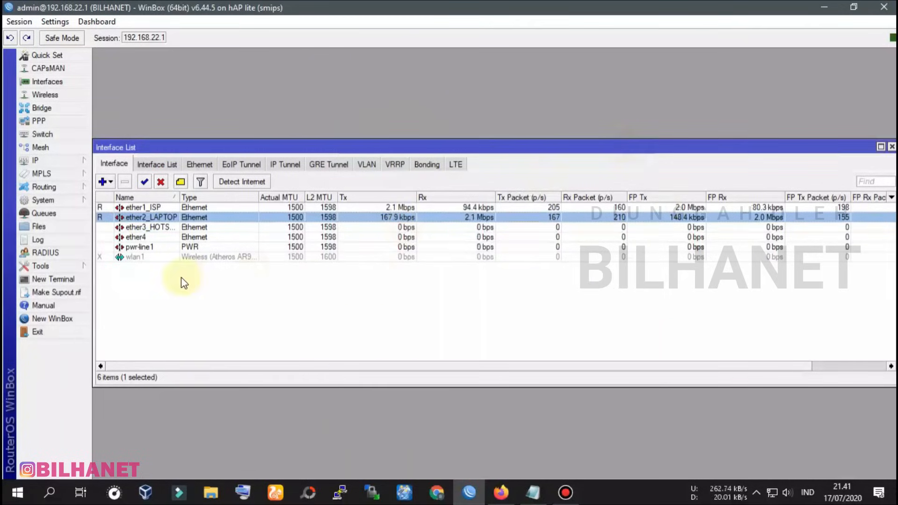
left_click(891, 147)
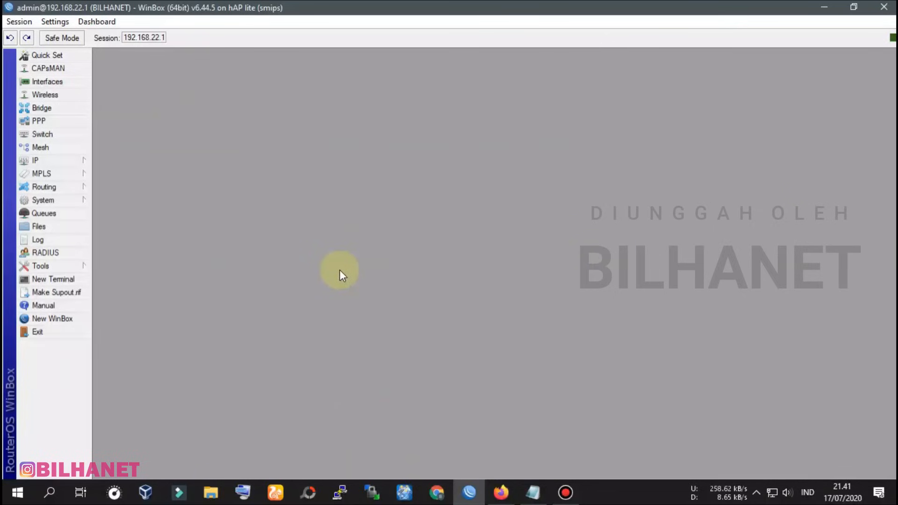
left_click(43, 158)
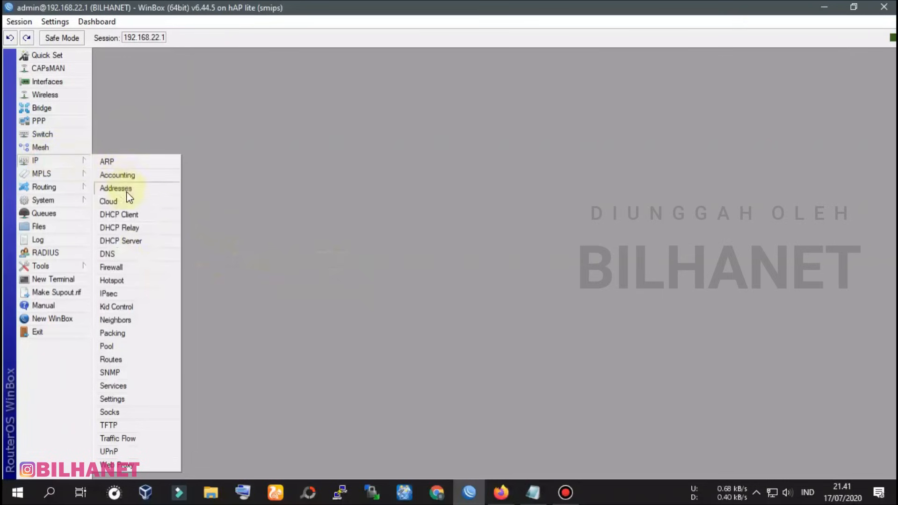
left_click(125, 280)
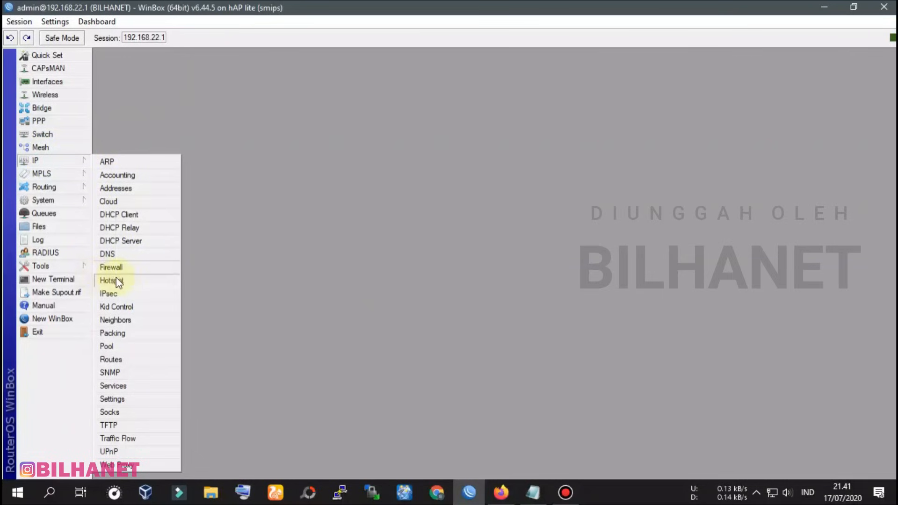
Run Hotspot Setup on ether3_HOTSPOT, keeping local address 10.20.30.1/24 with masquerade
left_click(117, 280)
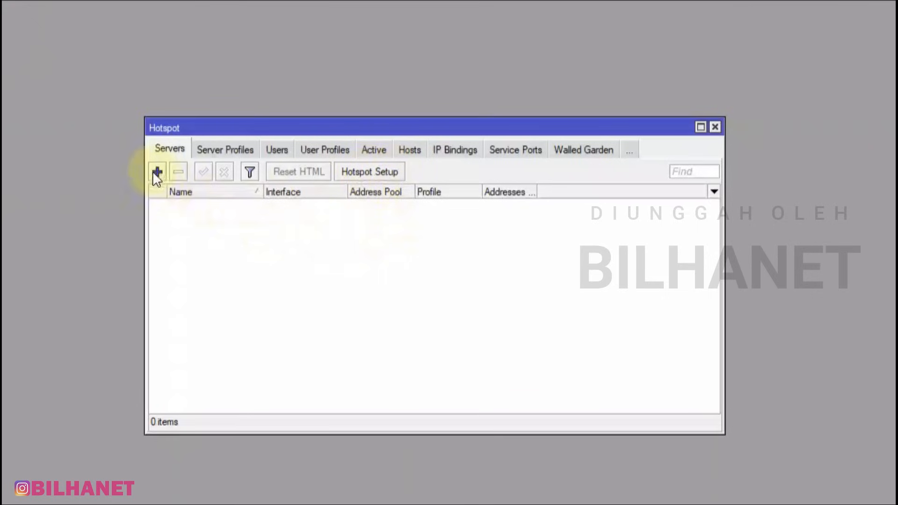
left_click(363, 172)
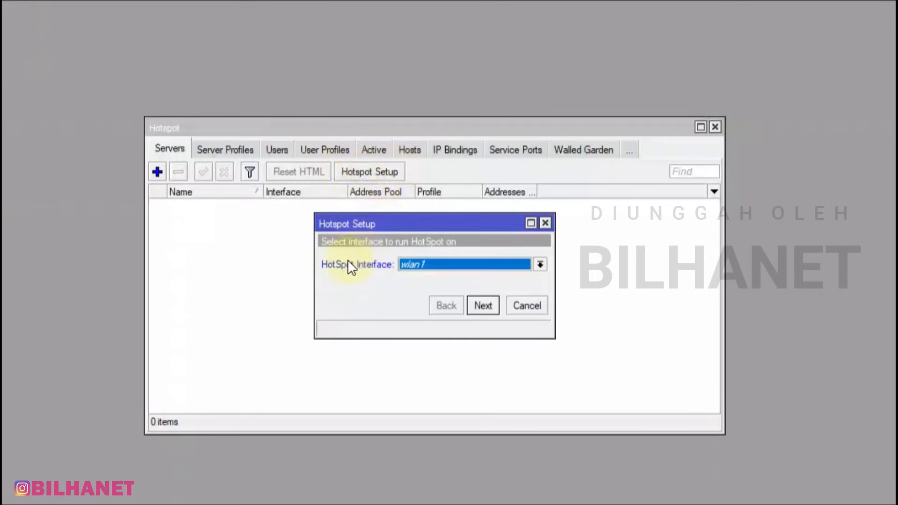
left_click(539, 264)
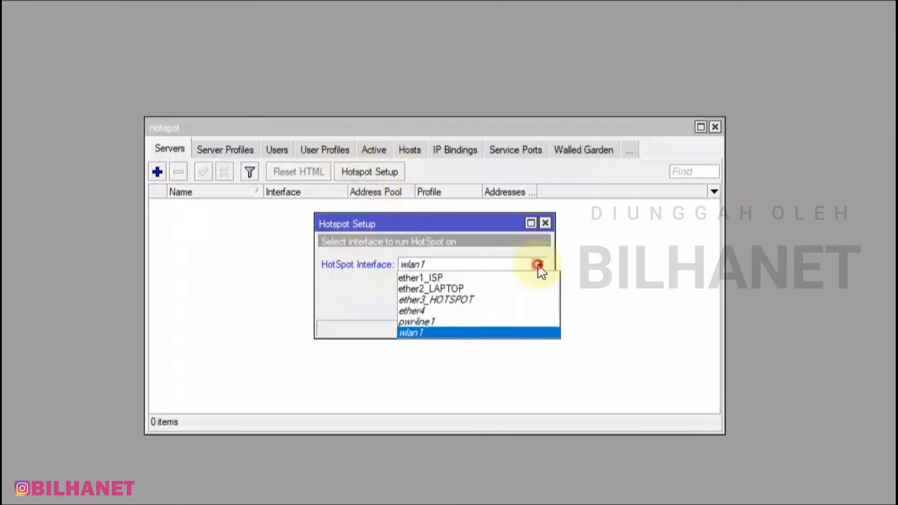
left_click(454, 299)
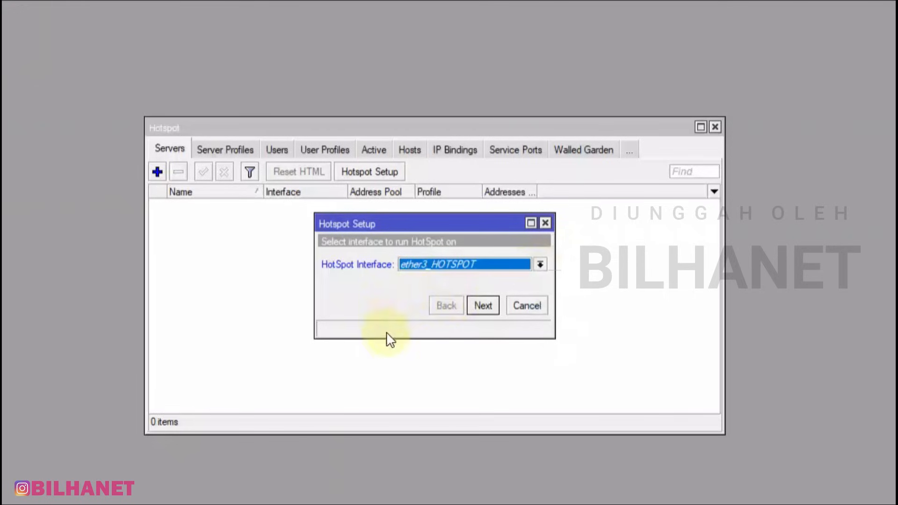
left_click(493, 305)
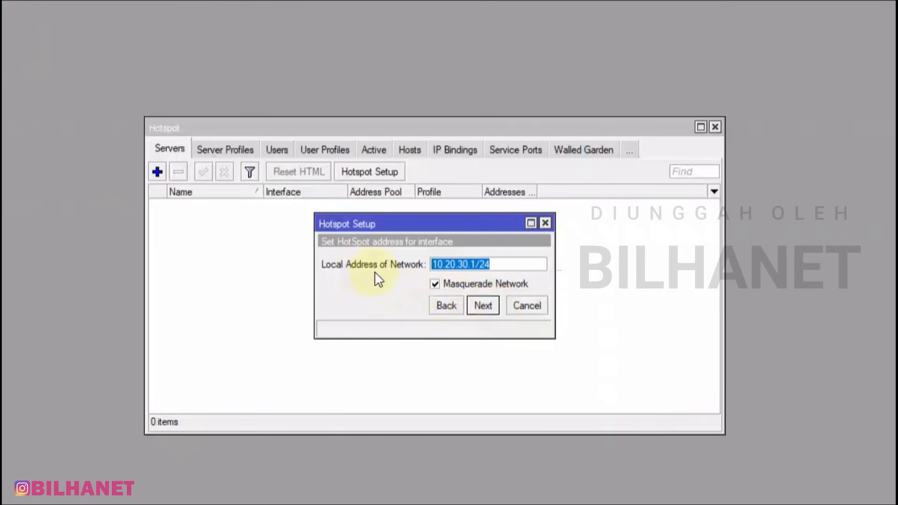
left_click(452, 265)
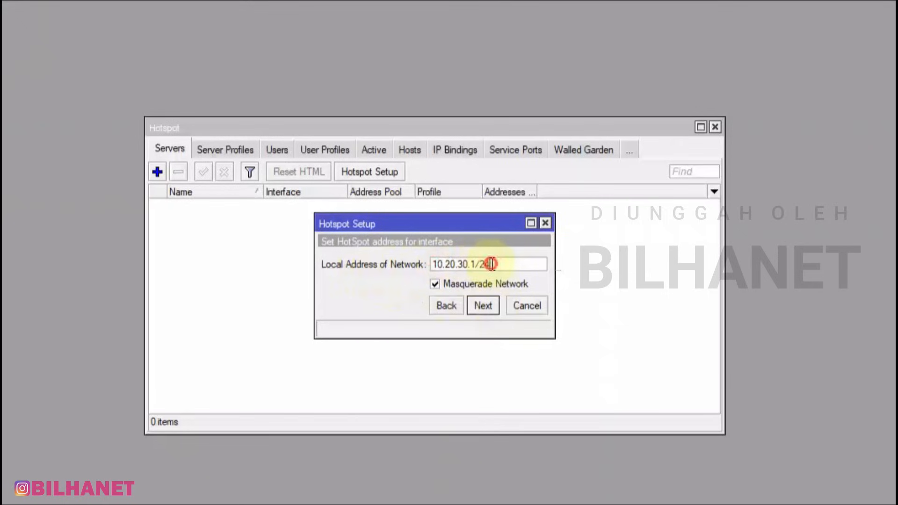
left_click(482, 305)
left_click_drag(315, 276, 279, 275)
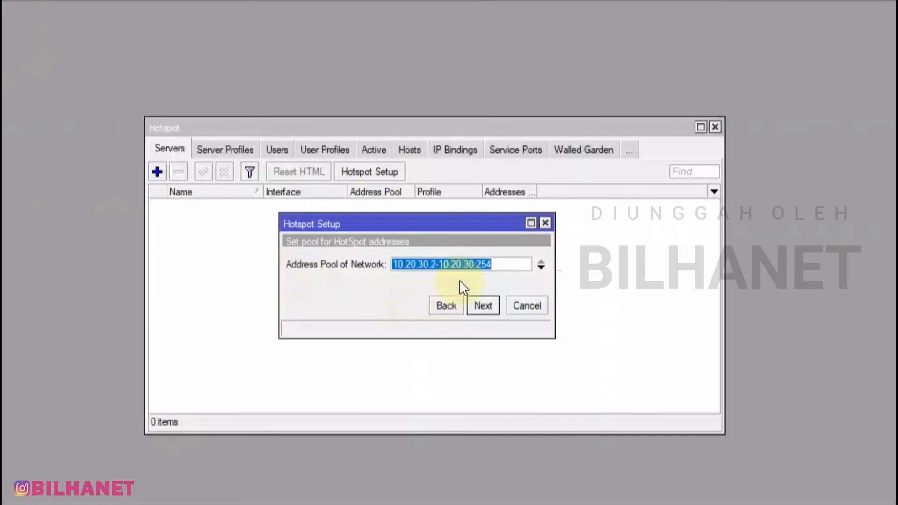
Change the pool start from 10.20.30.2 to 10.20.30.11, keep end 254, and continue
left_click(438, 265)
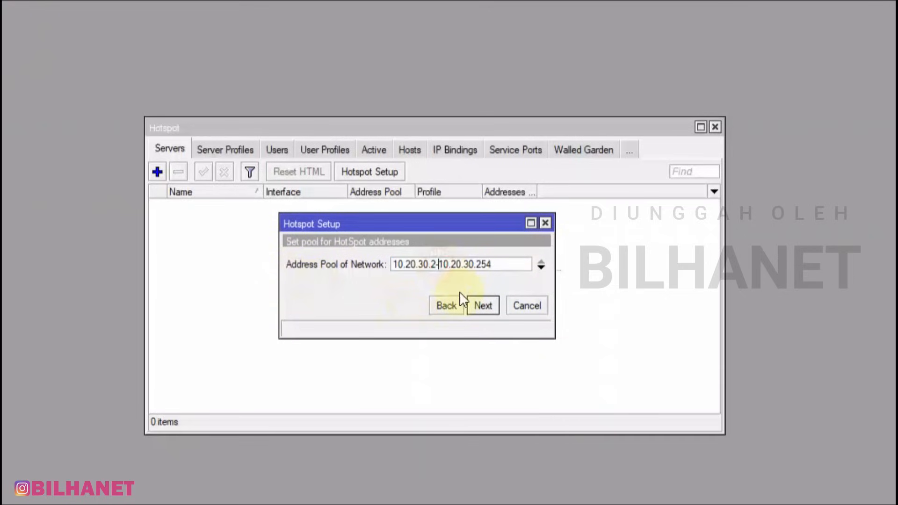
left_click(433, 264)
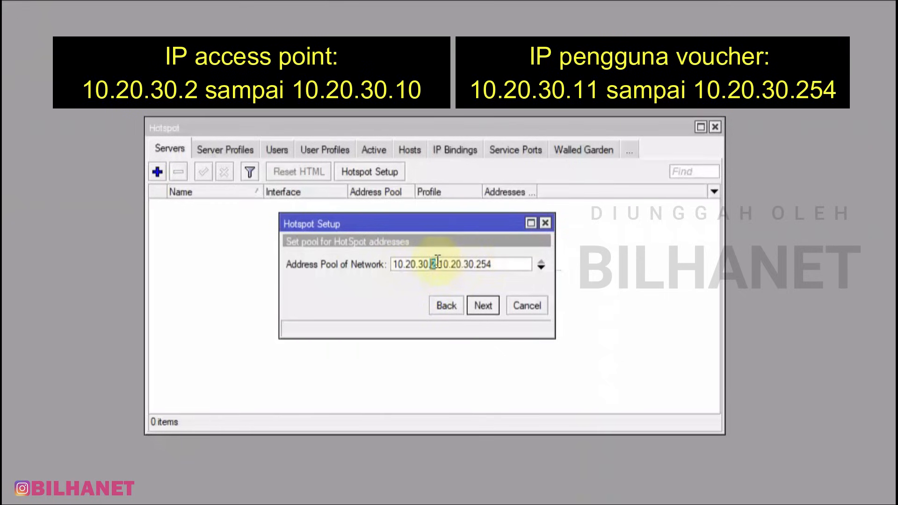
left_click(495, 263)
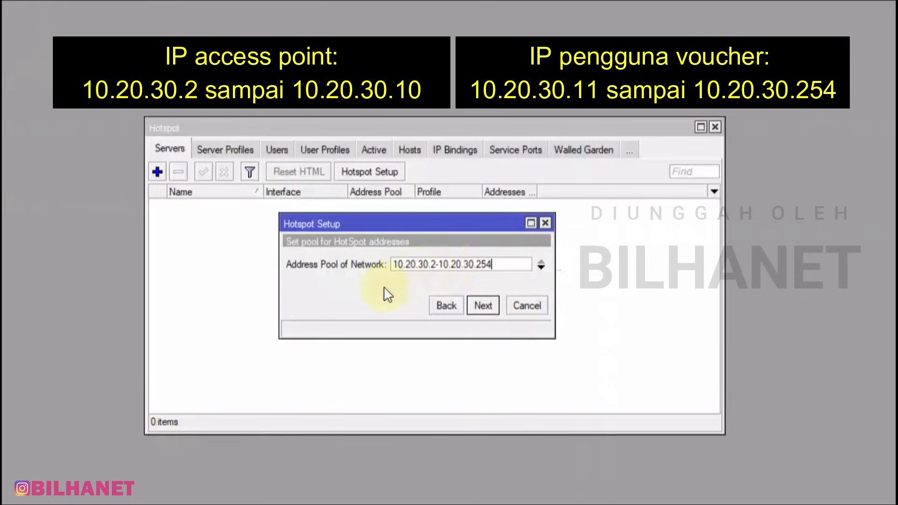
double_click(434, 264)
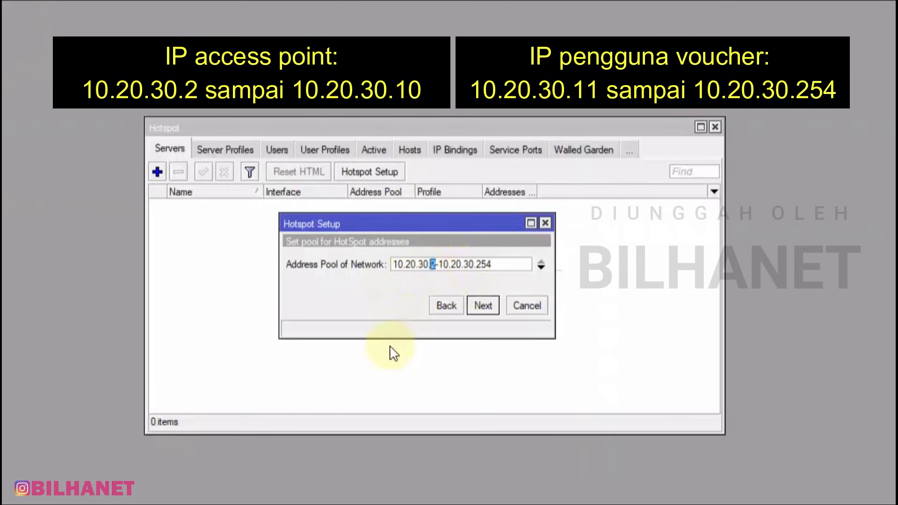
type("11")
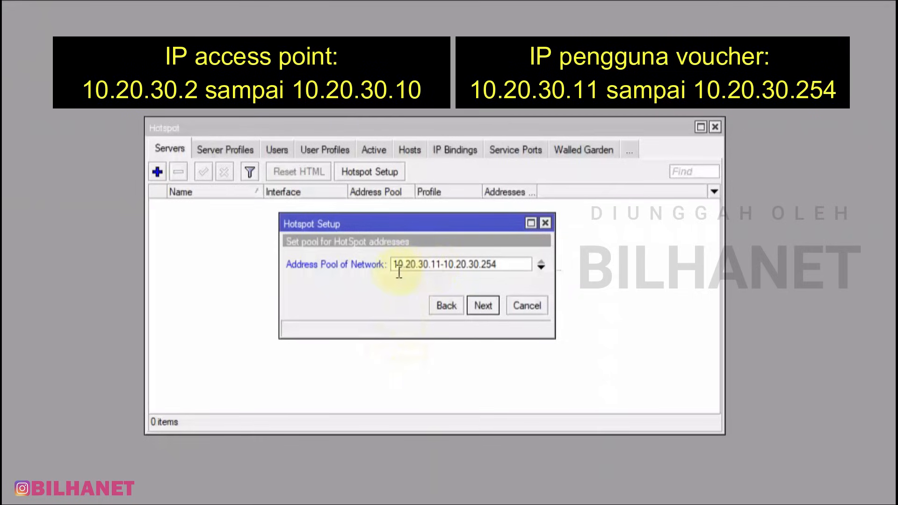
double_click(433, 264)
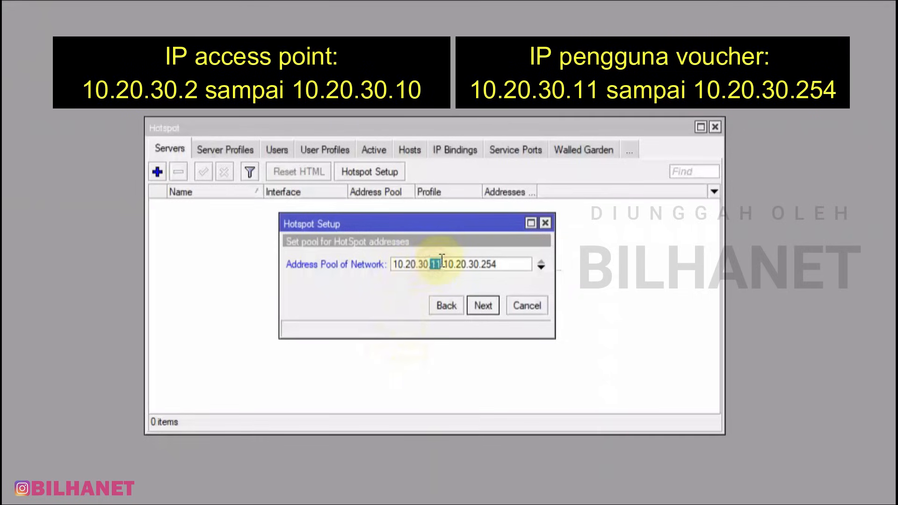
double_click(488, 263)
left_click(505, 264)
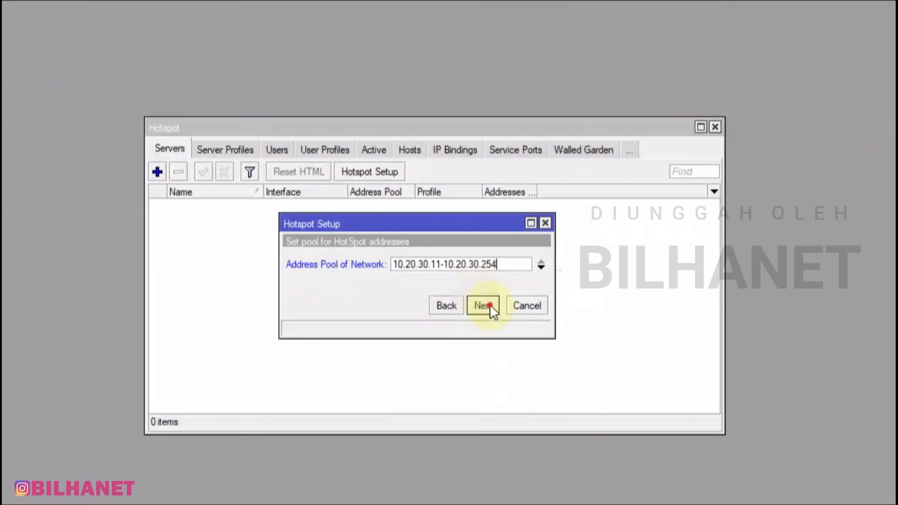
left_click(490, 305)
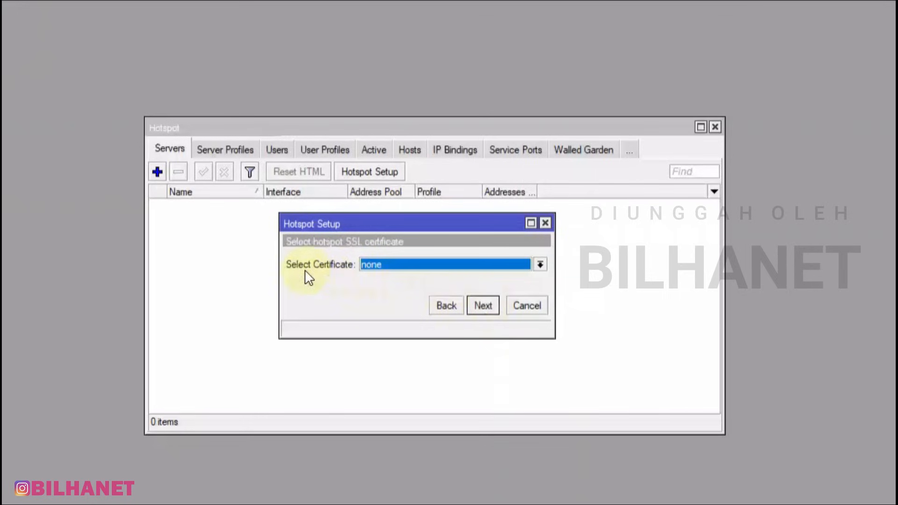
Choose no certificate, accept SMTP 0.0.0.0 and DNS 8.8.8.8/8.8.4.4, enter DNS name bilhanet.com
left_click(404, 268)
left_click(373, 285)
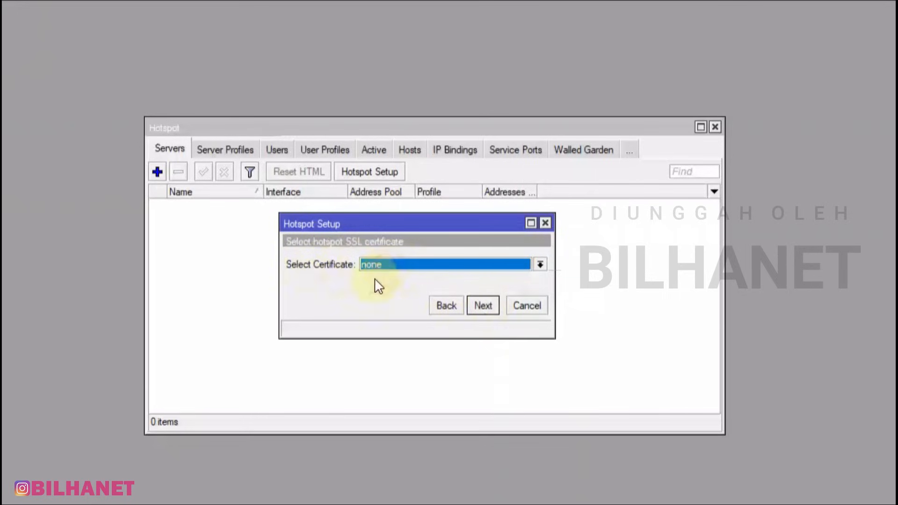
left_click(484, 307)
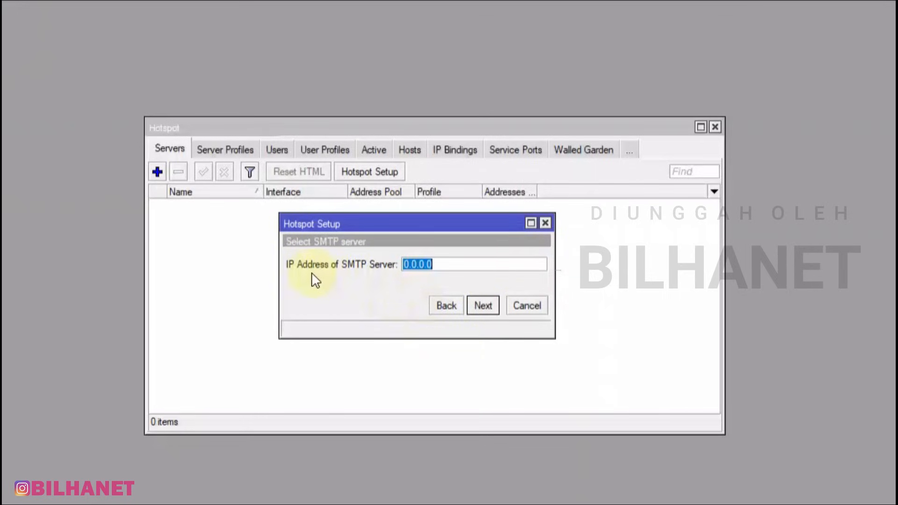
left_click(483, 300)
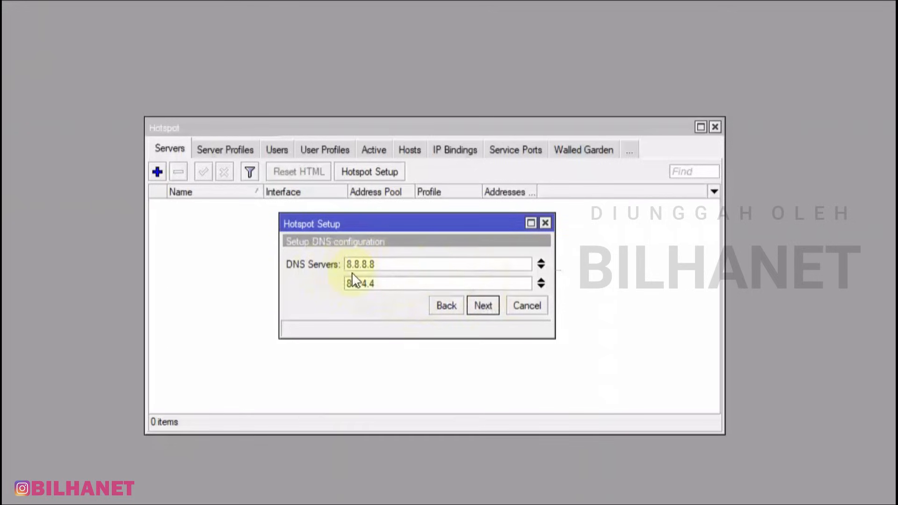
left_click(479, 306)
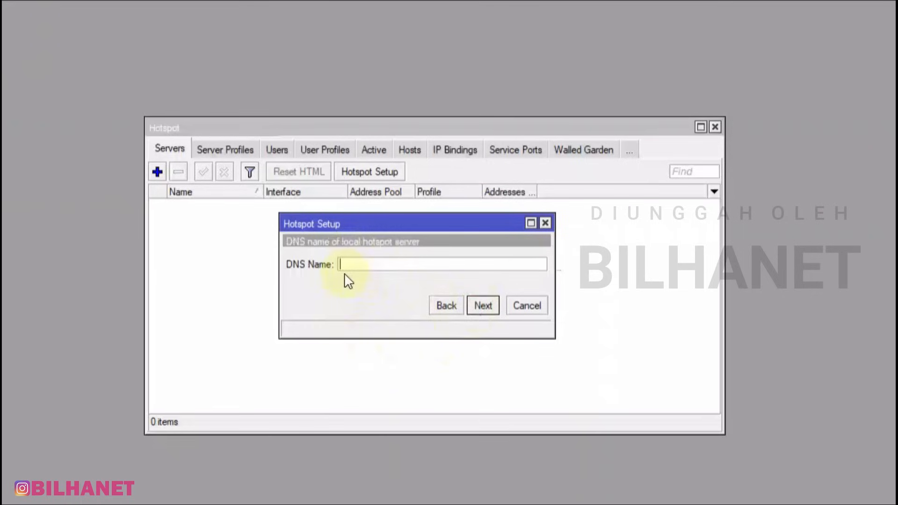
type("bilhanet.com")
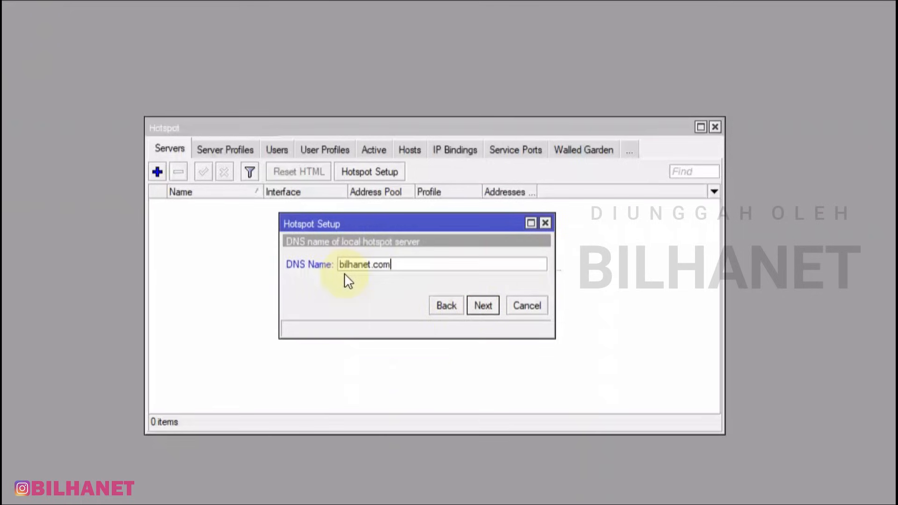
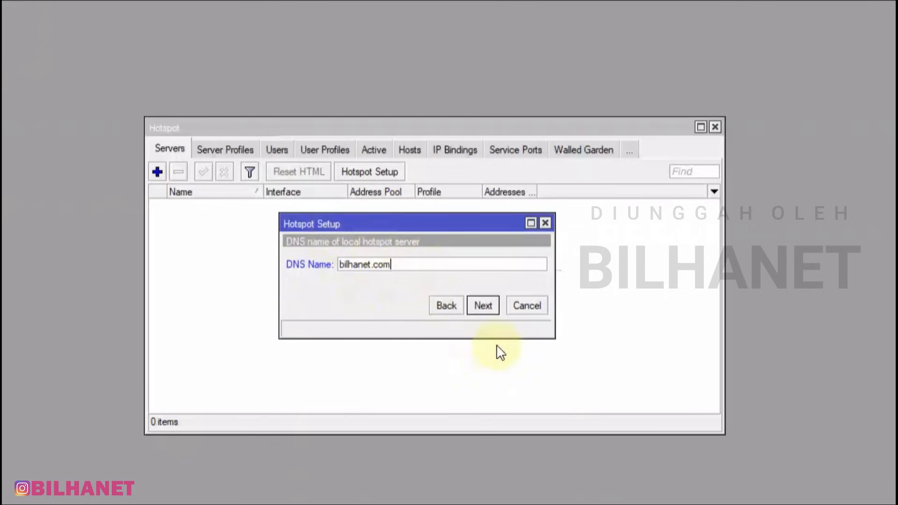
Advance past the DNS name and replace the default admin user name with bilhanet
left_click(487, 305)
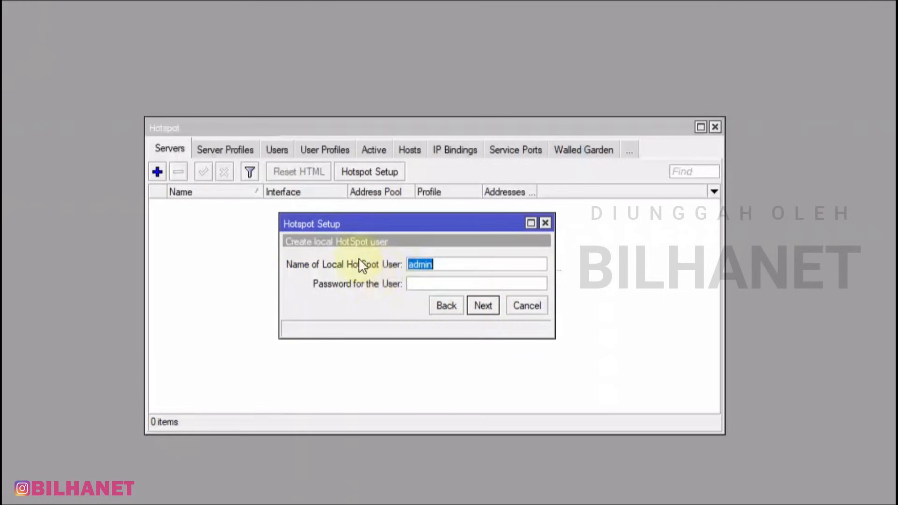
left_click(441, 263)
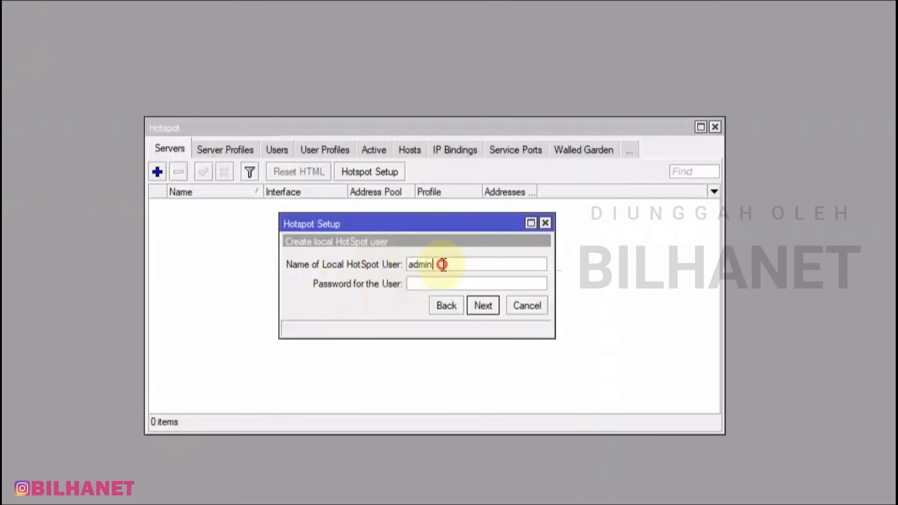
double_click(417, 265)
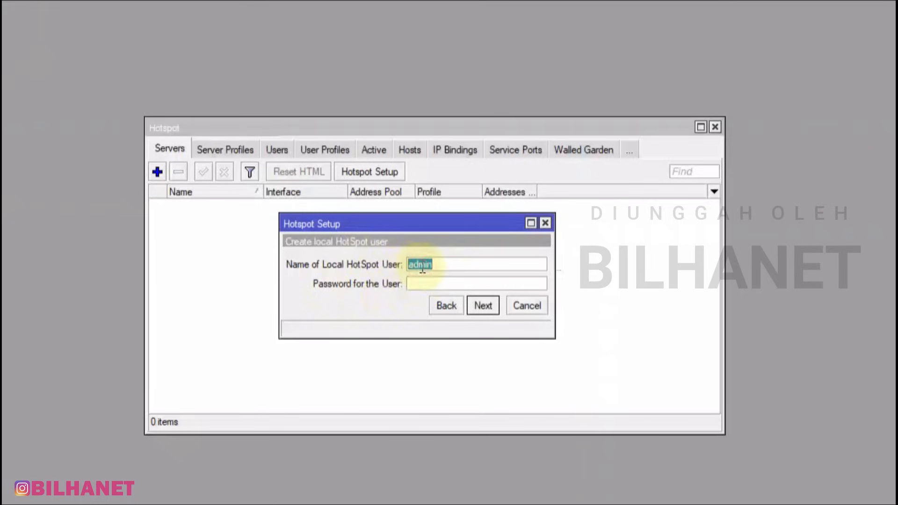
type("bilhanet")
Enter the hotspot user's password and finish the Hotspot Setup wizard
left_click(425, 283)
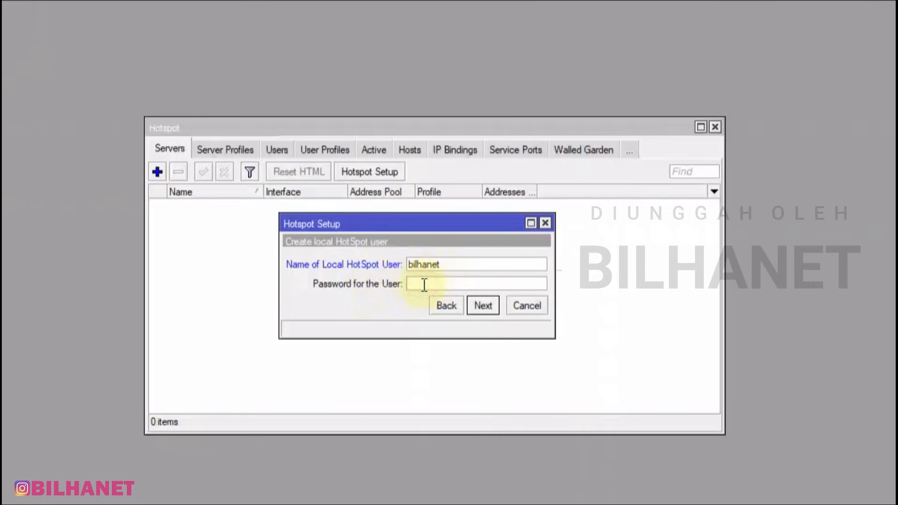
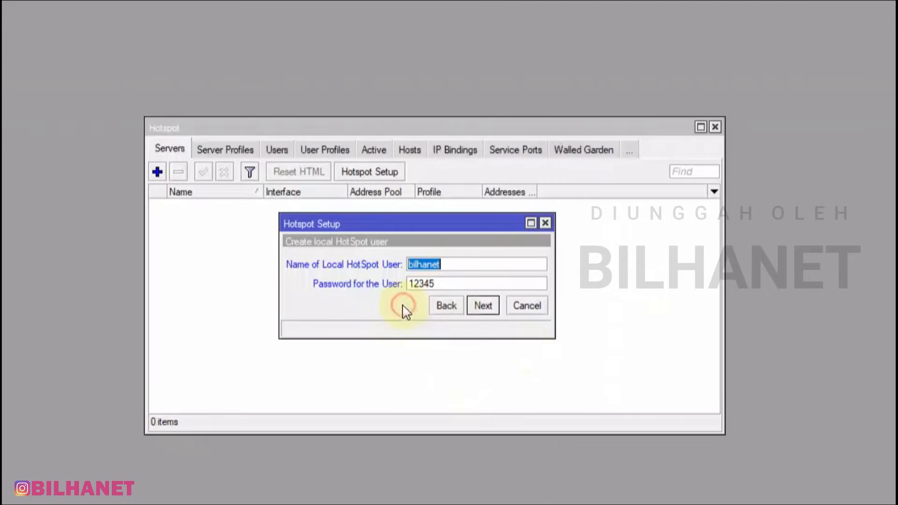
left_click(401, 307)
left_click(483, 305)
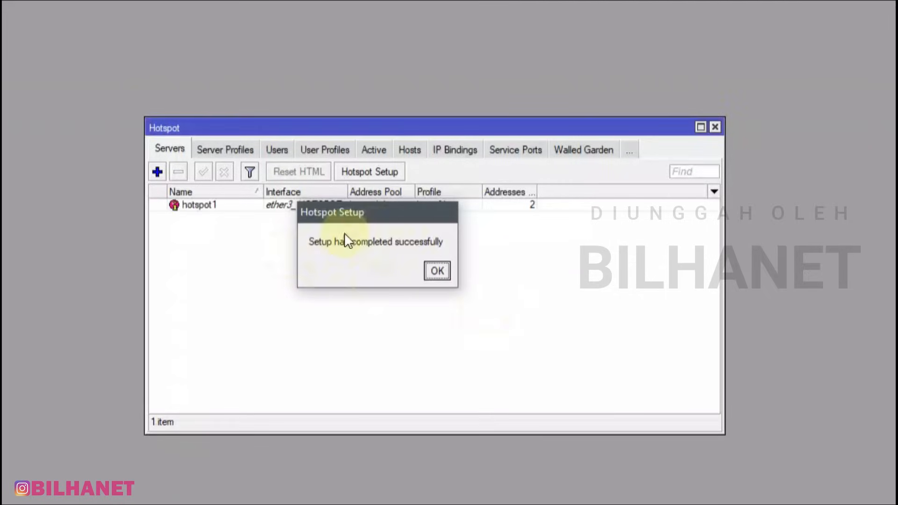
Dismiss the setup-complete message and change hotspot1's Addresses Per MAC to 1, then save
left_click(440, 273)
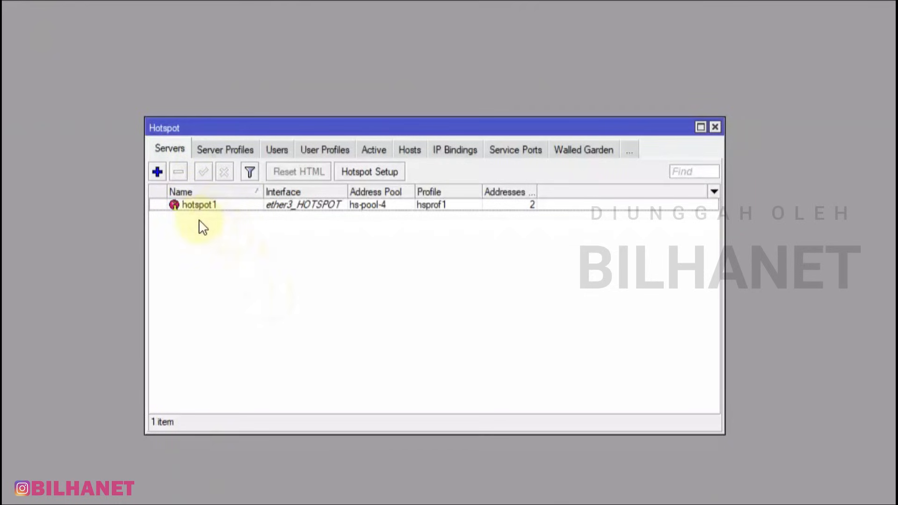
double_click(217, 207)
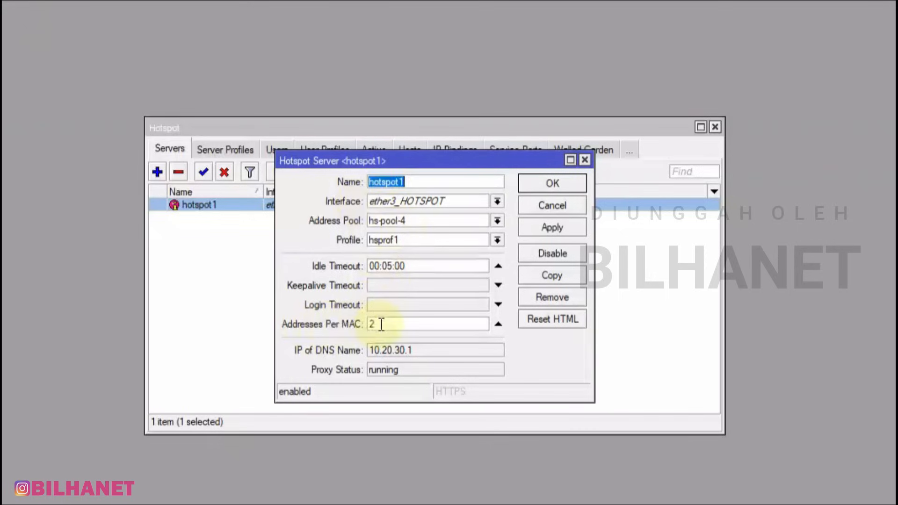
left_click_drag(381, 323, 362, 323)
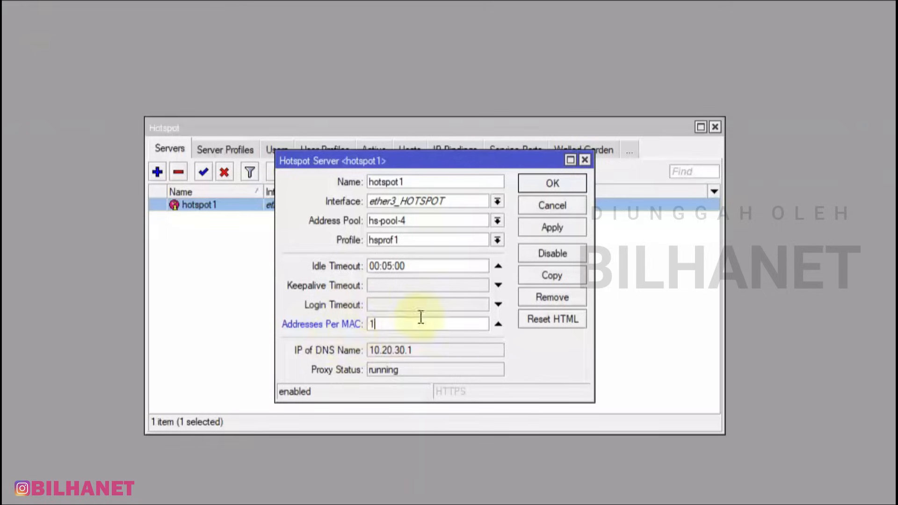
left_click(556, 226)
left_click(546, 184)
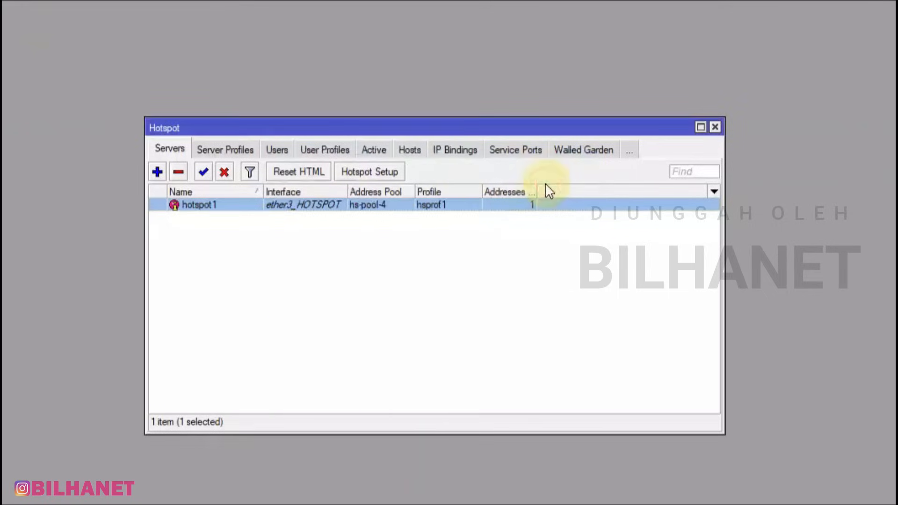
left_click(240, 149)
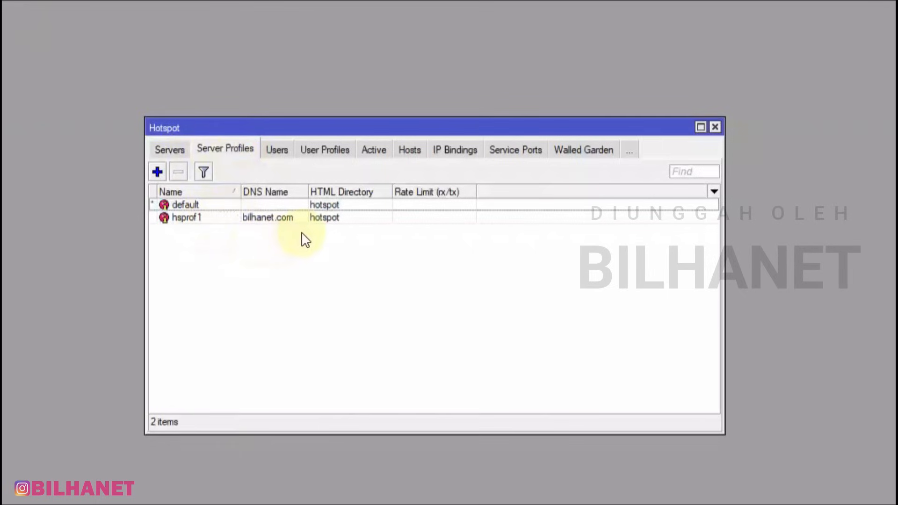
Open the hsprof1 server profile's properties from the Server Profiles list
left_click(204, 204)
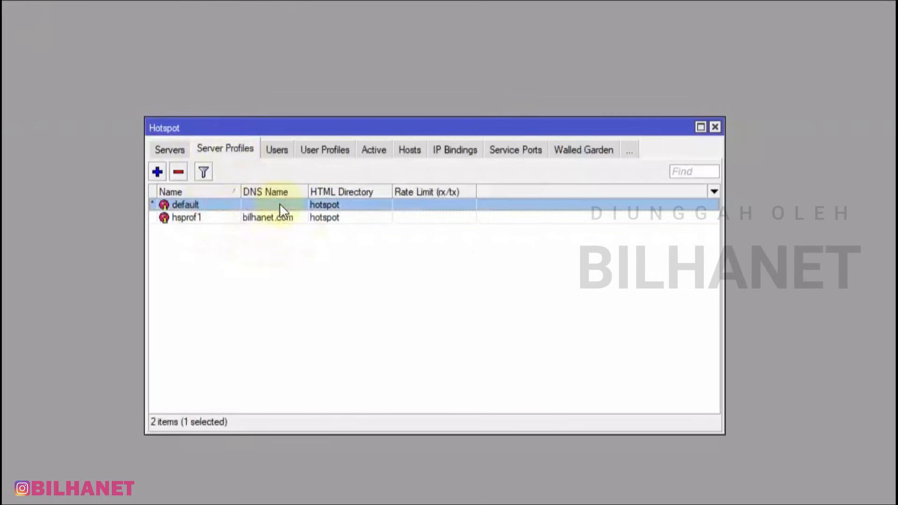
left_click(187, 218)
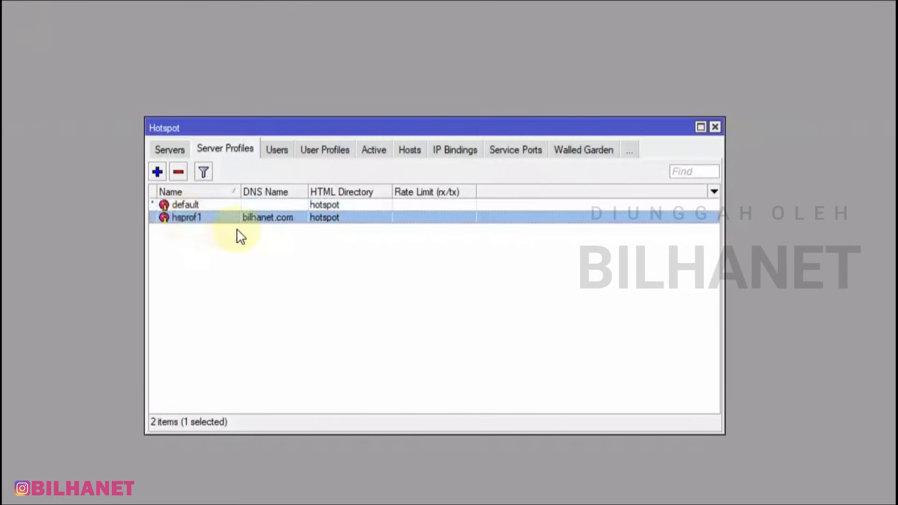
left_click(176, 151)
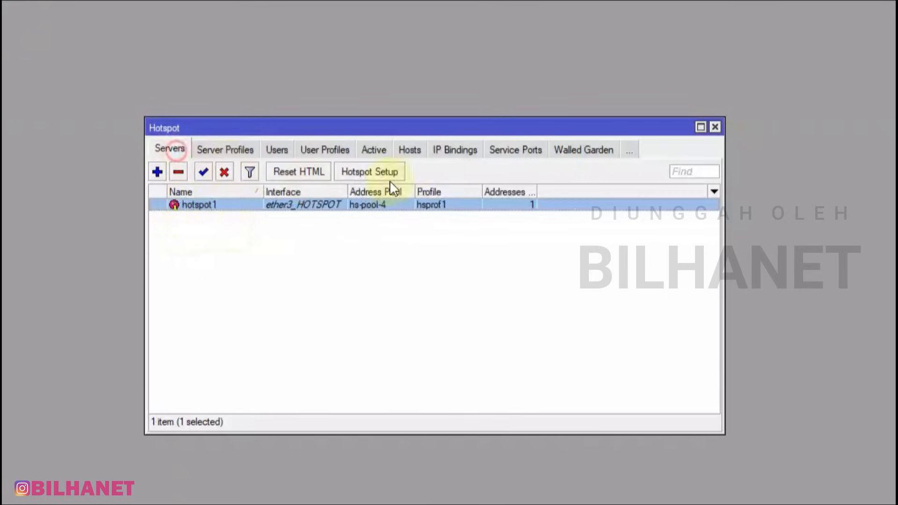
left_click(231, 148)
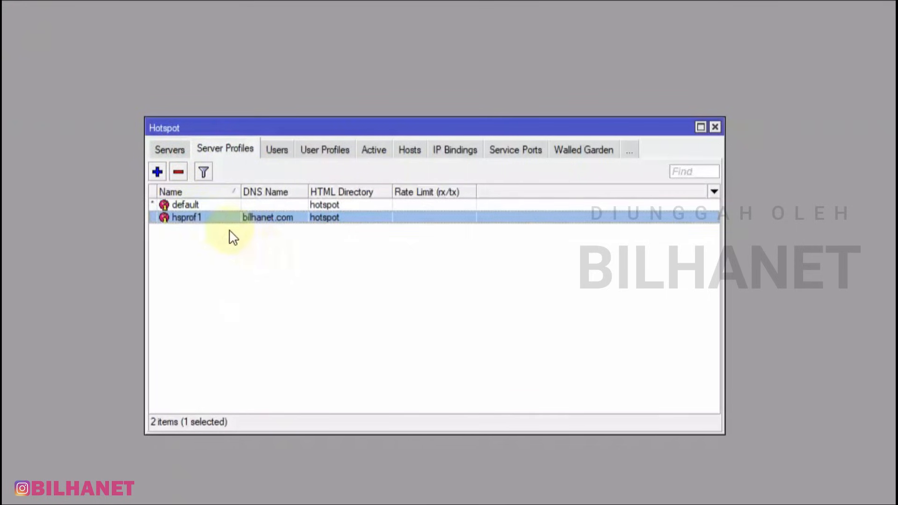
double_click(202, 220)
On hsprof1's Login settings enable HTTP PAP and MAC Cookie, disable Cookie, and save
left_click(279, 146)
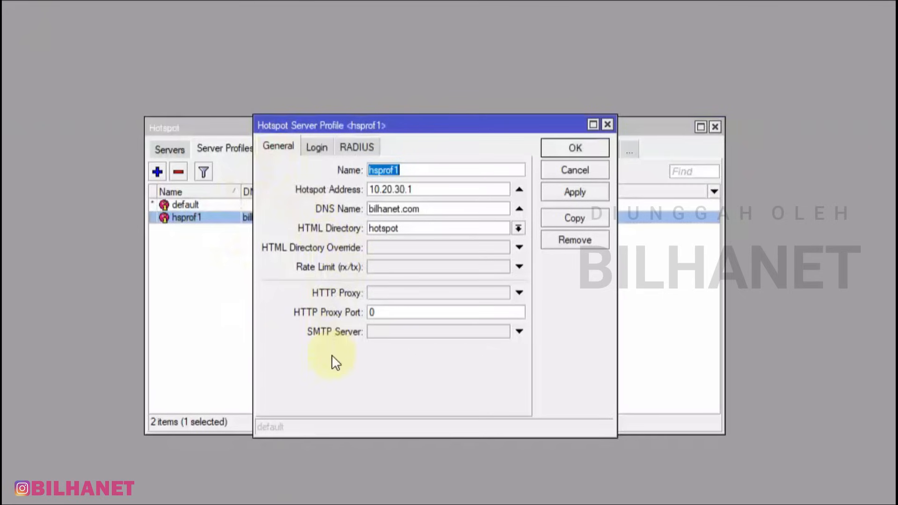
left_click(320, 147)
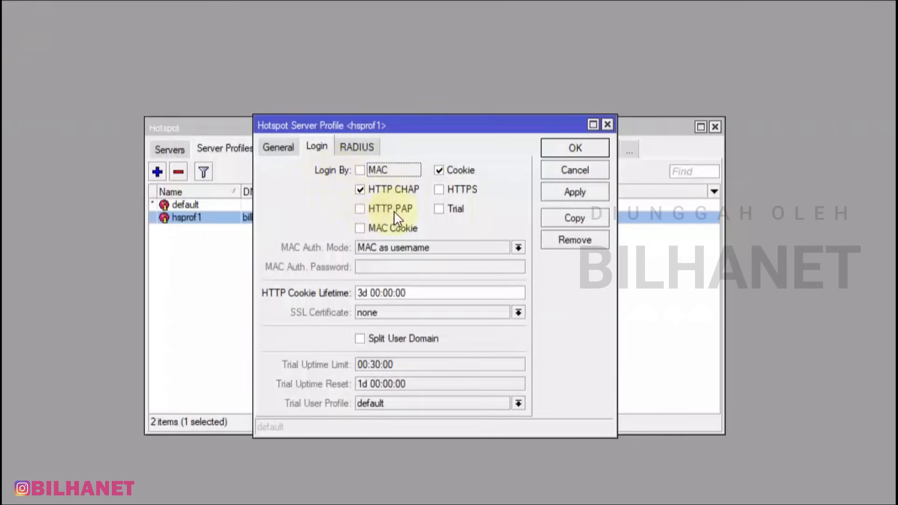
left_click(364, 207)
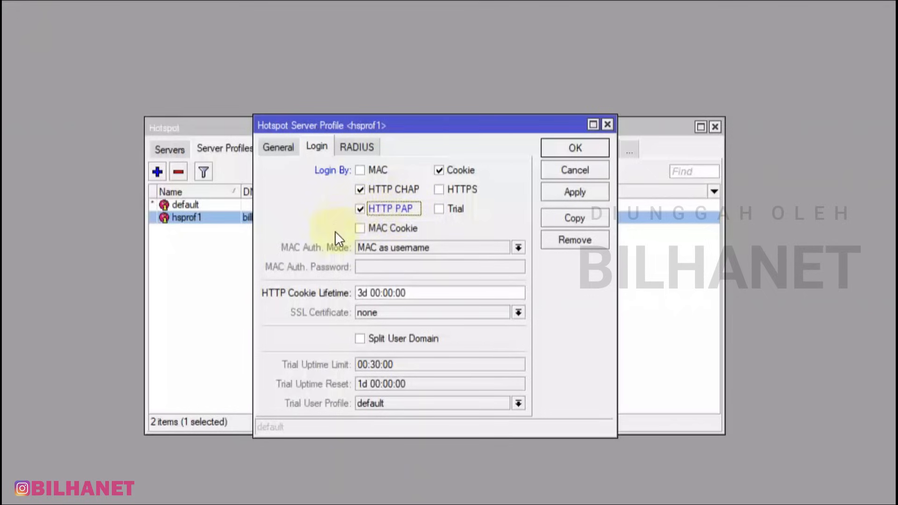
left_click(360, 228)
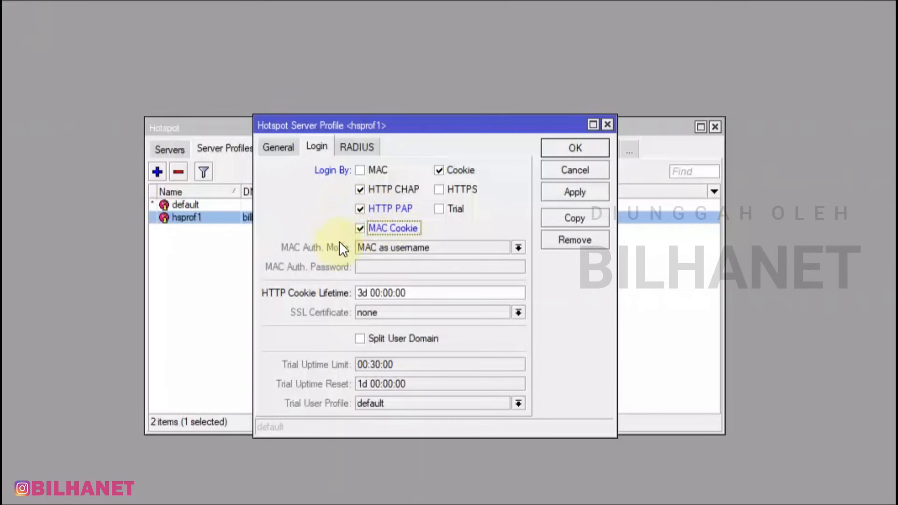
left_click(578, 197)
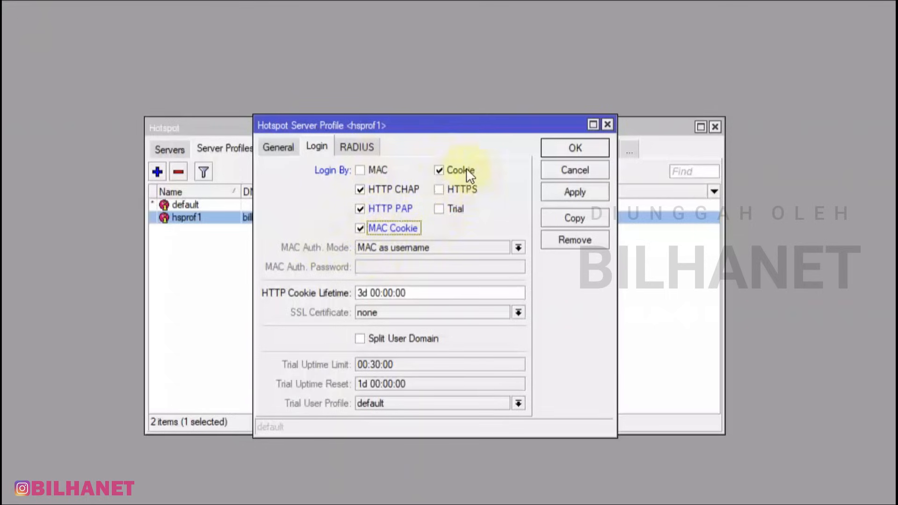
left_click(442, 171)
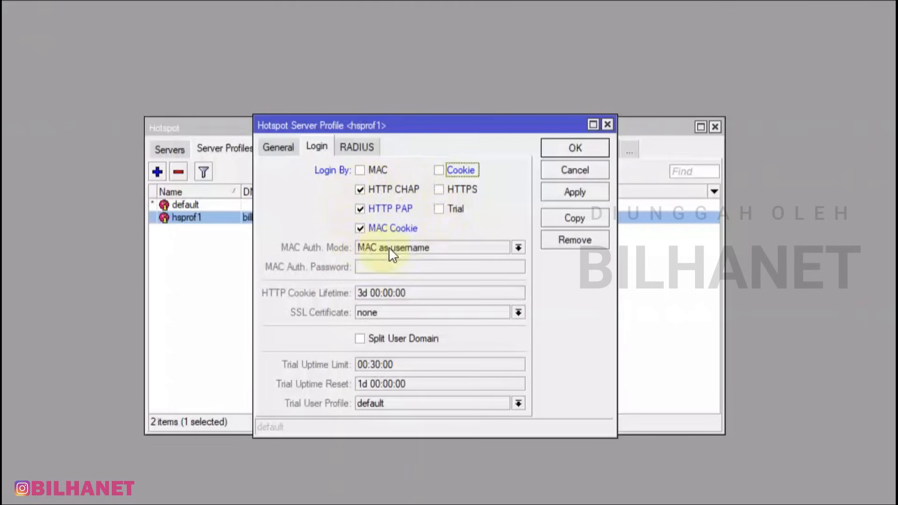
left_click(365, 145)
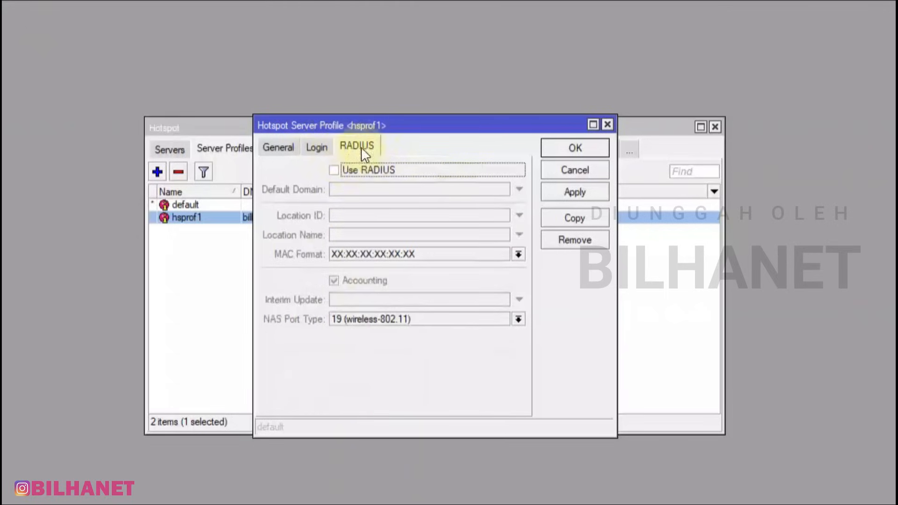
left_click(314, 146)
left_click(573, 191)
left_click(573, 148)
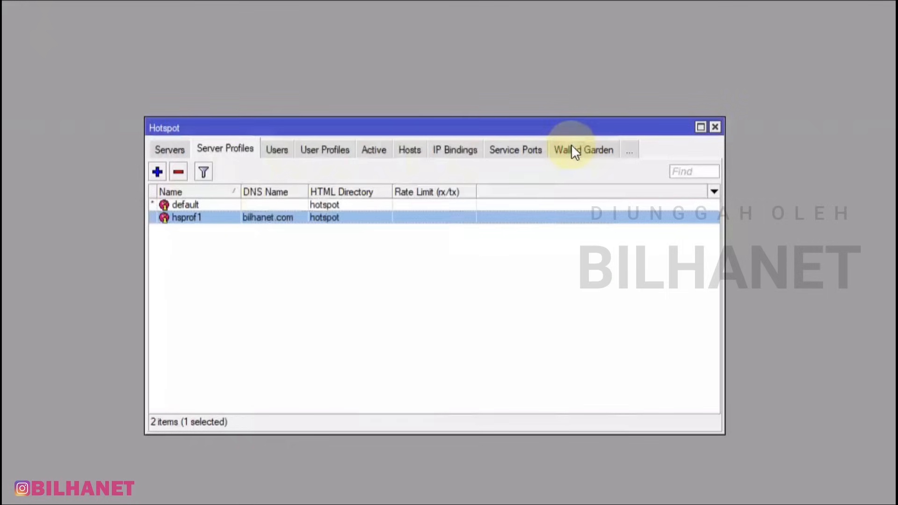
Enter DNS name bilhanet.com in the default server profile's General settings
left_click(188, 204)
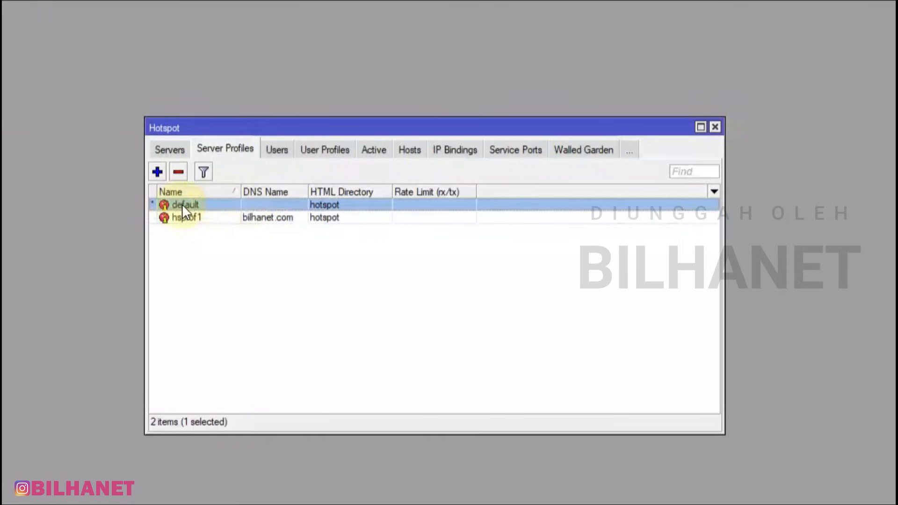
left_click(205, 217)
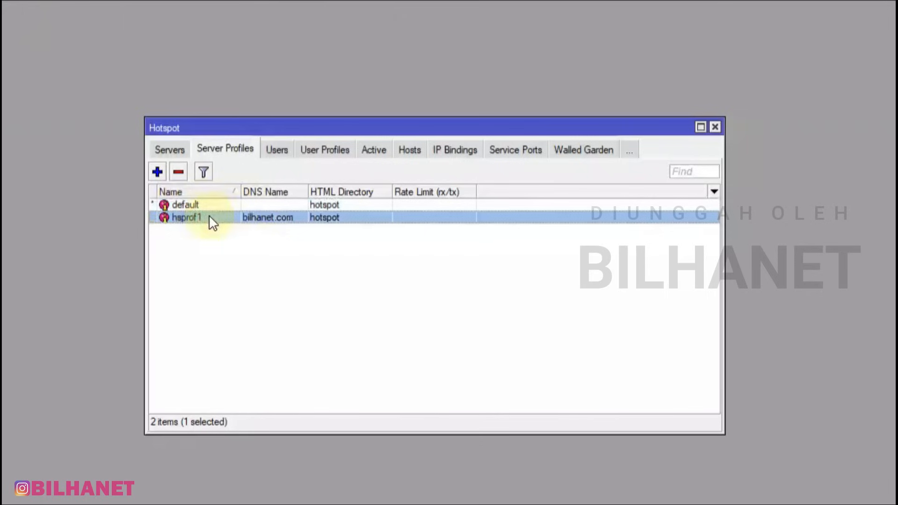
left_click(198, 204)
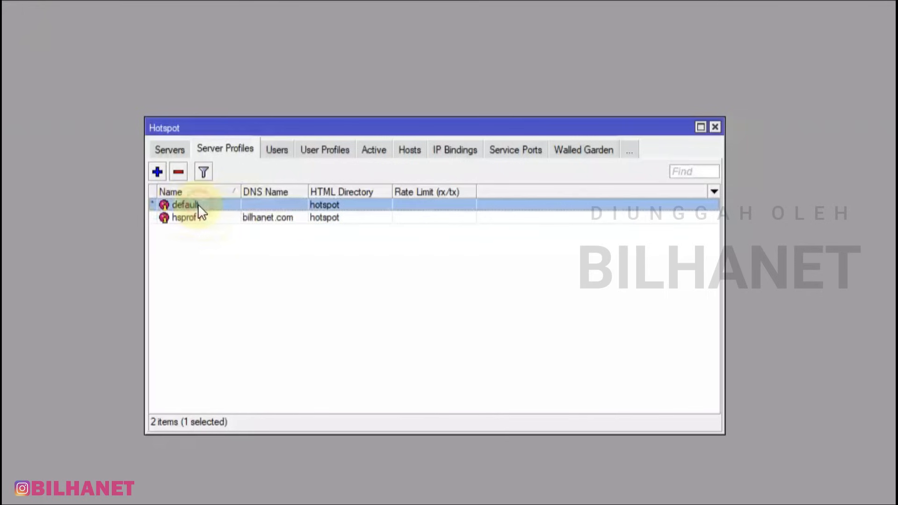
double_click(204, 208)
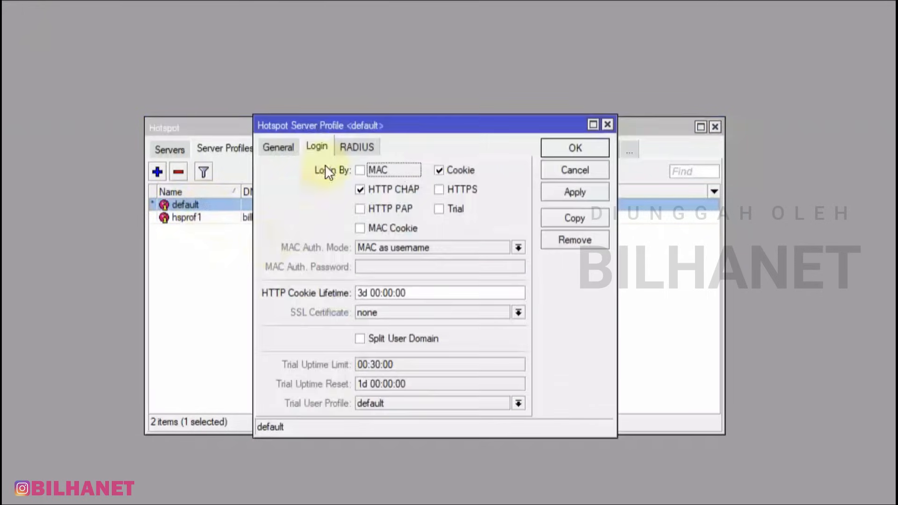
left_click(284, 149)
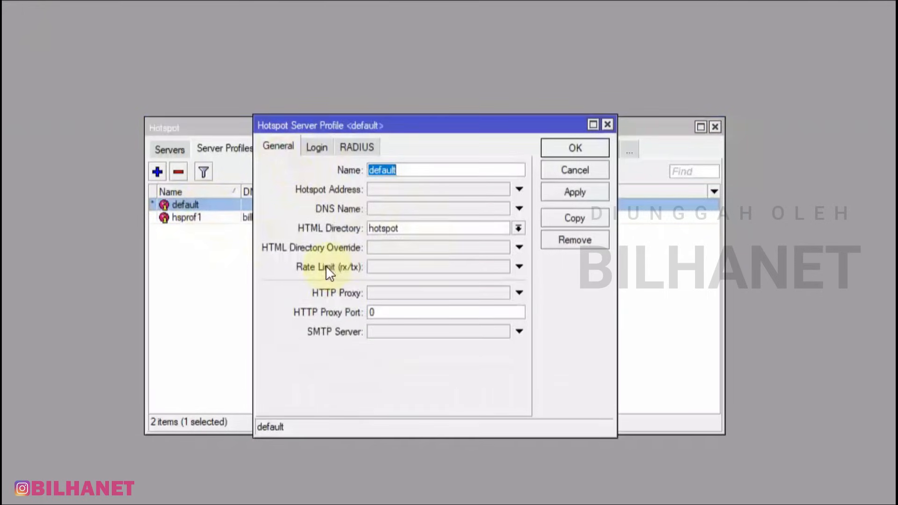
left_click(395, 209)
type("b")
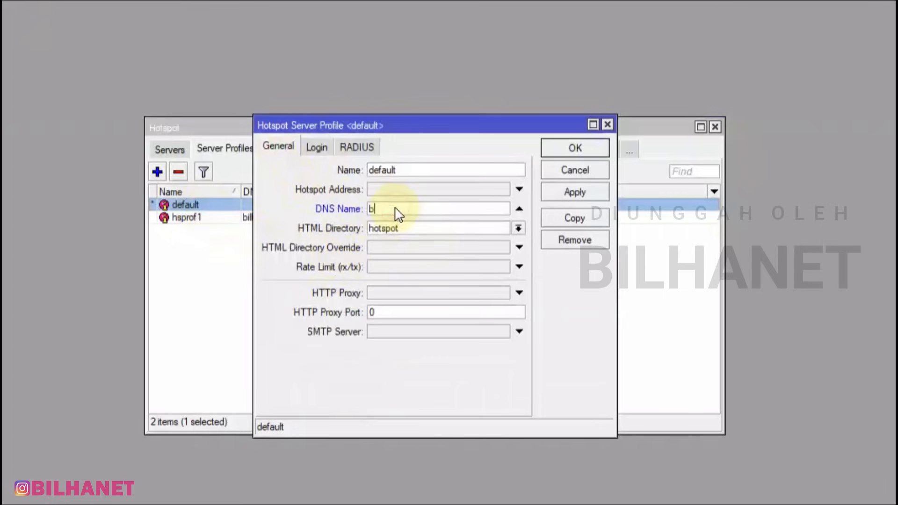
type("ilhanet.com")
Reopen hsprof1's settings and arrange both profile windows side by side
left_click_drag(366, 125, 596, 117)
left_click(206, 219)
double_click(206, 219)
left_click_drag(525, 124, 372, 94)
Copy hotspot address 10.20.30.1 from hsprof1 into the default profile's Hotspot Address
left_click(566, 114)
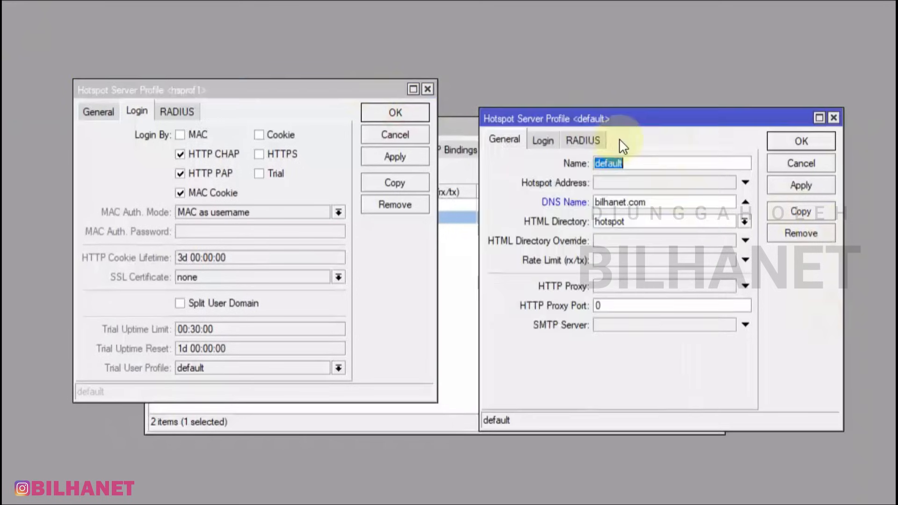
left_click_drag(630, 113, 605, 85)
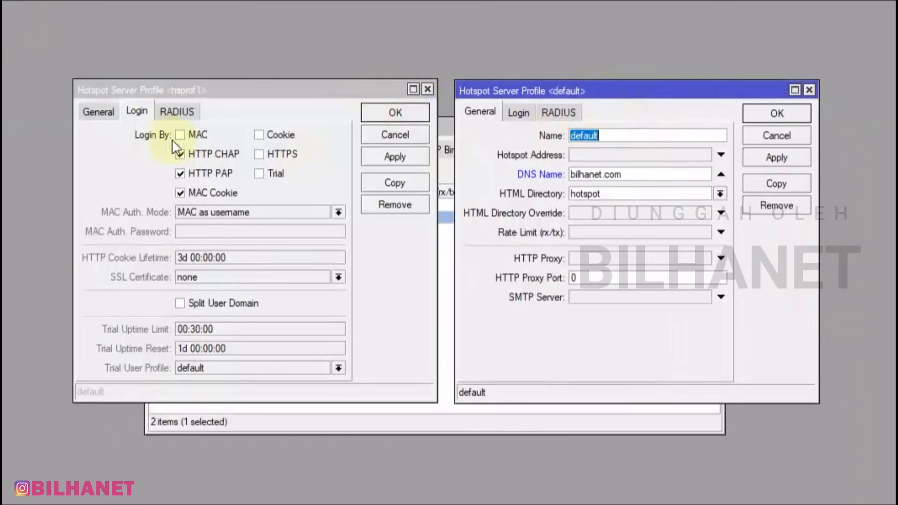
left_click(95, 113)
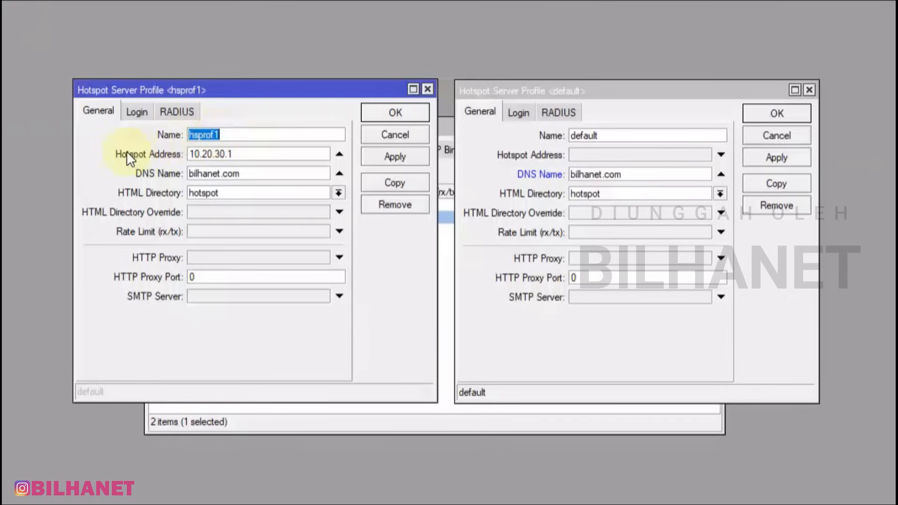
left_click(241, 154)
left_click_drag(240, 154, 189, 155)
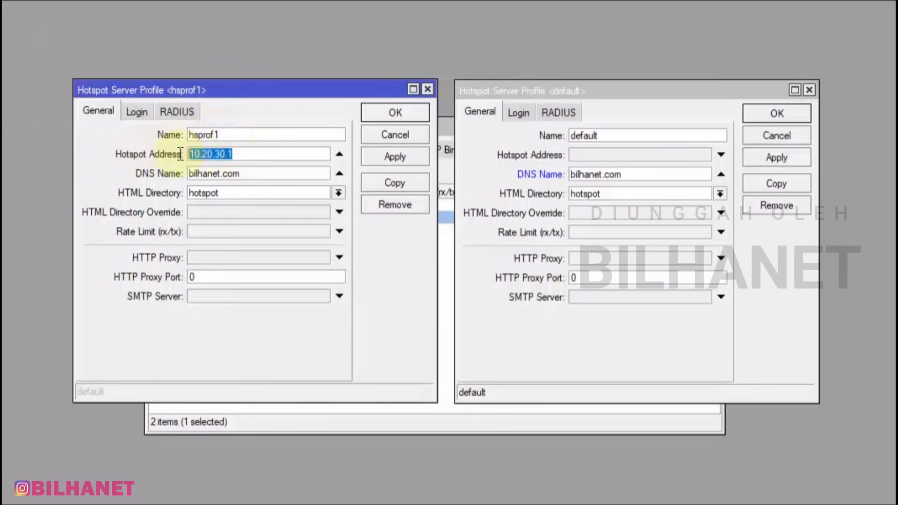
right_click(206, 158)
left_click(262, 184)
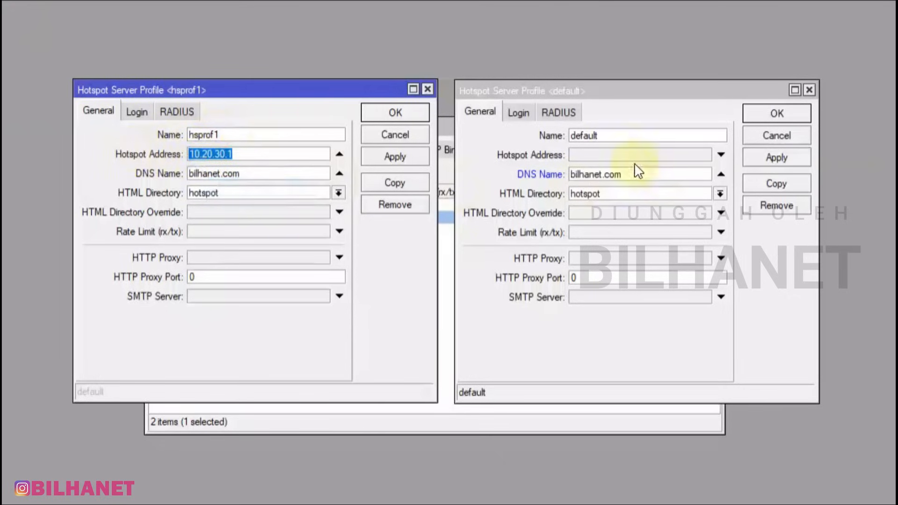
left_click(592, 155)
right_click(622, 156)
left_click(644, 203)
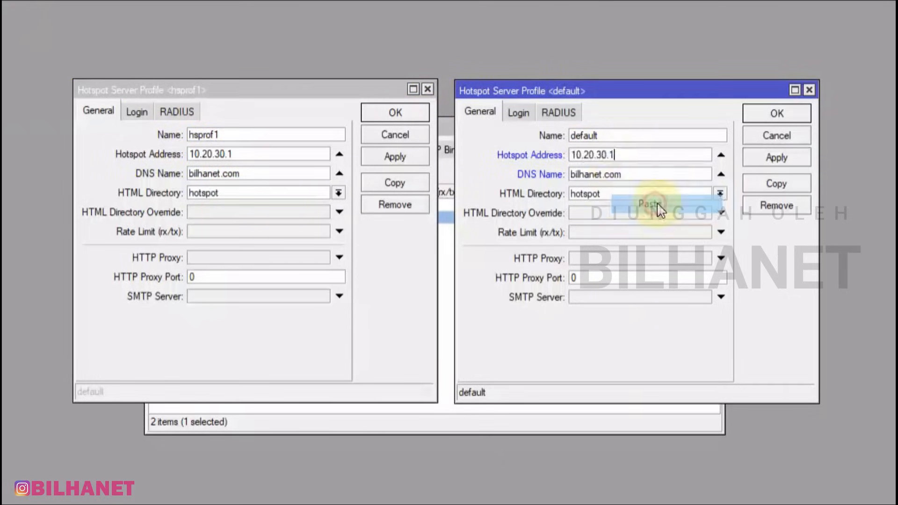
Enable HTTP PAP and MAC Cookie, disable Cookie on the default profile, save, and close hsprof1
left_click_drag(246, 174, 189, 174)
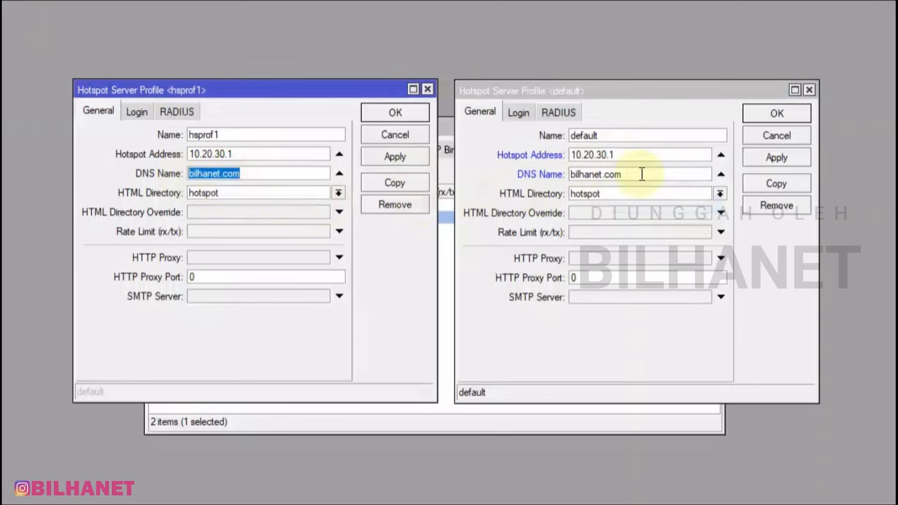
left_click(138, 112)
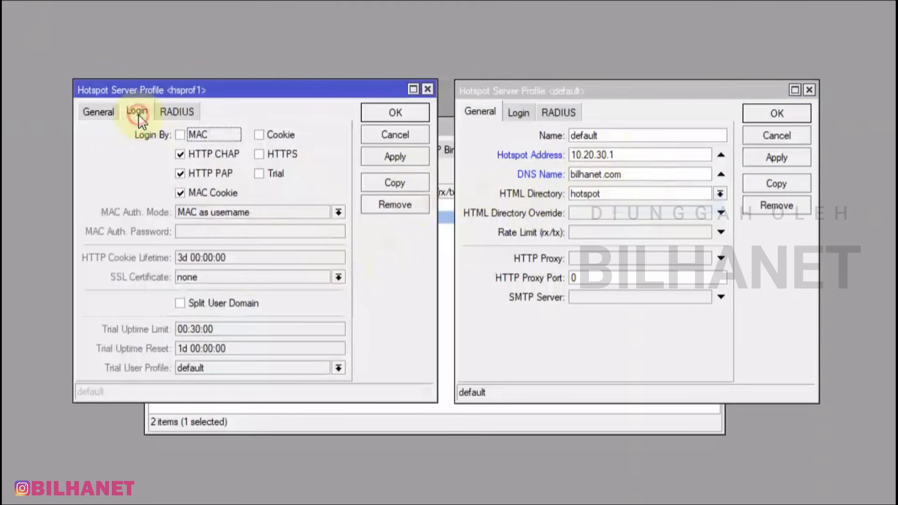
left_click(518, 113)
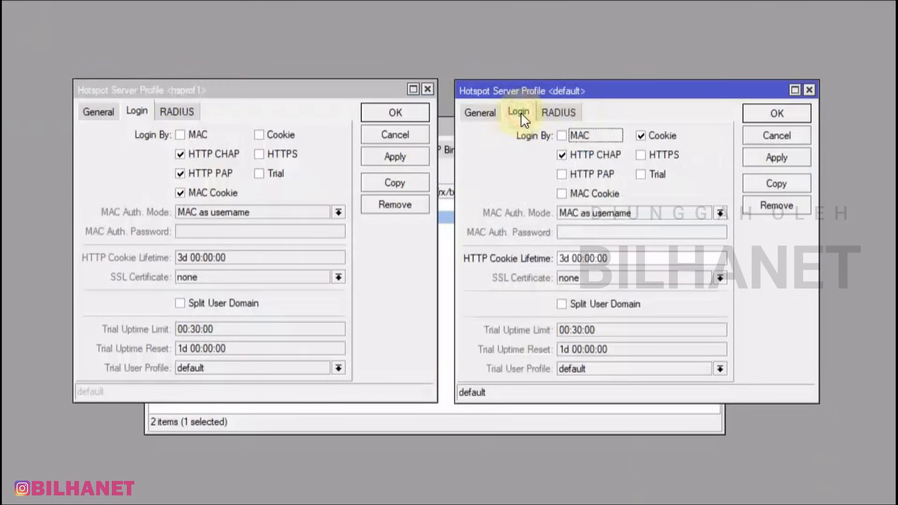
left_click(587, 174)
left_click(587, 193)
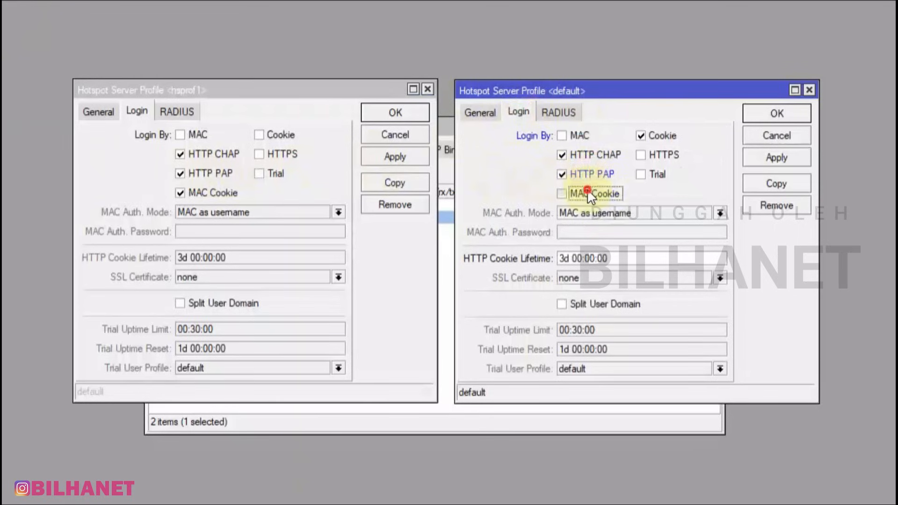
left_click(660, 136)
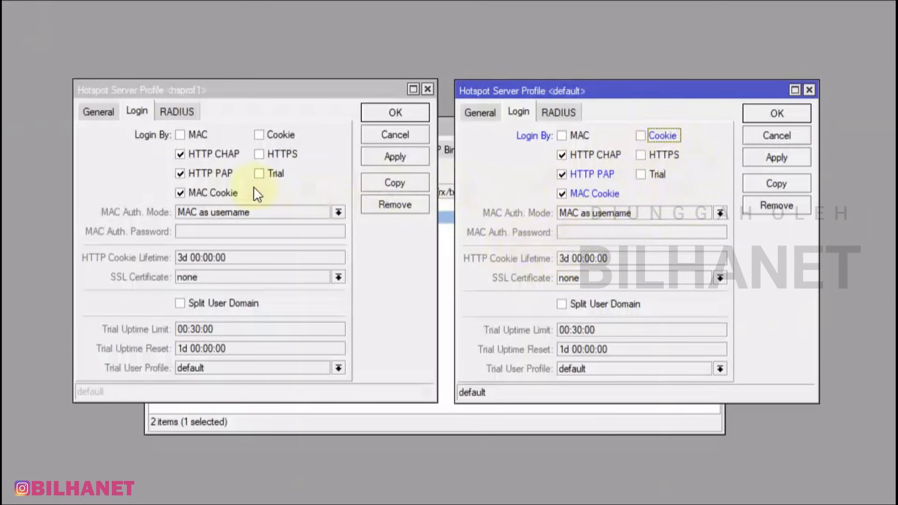
left_click(780, 161)
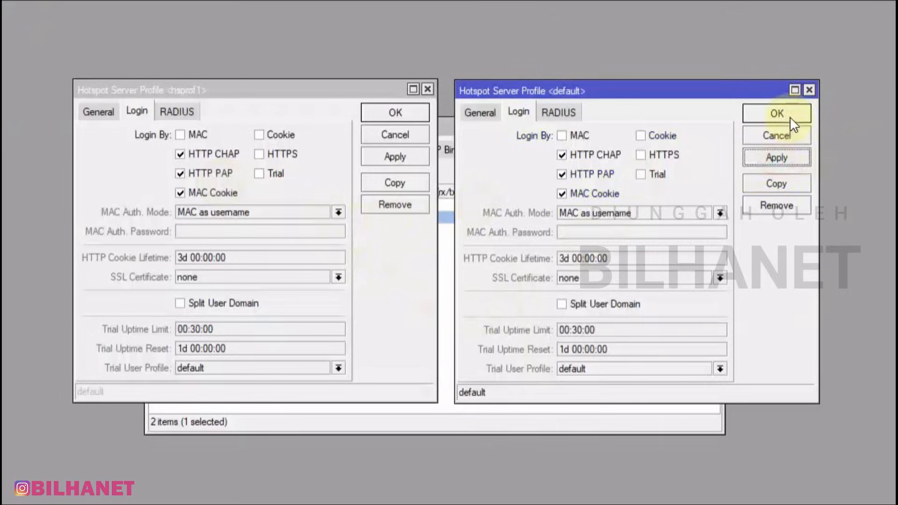
left_click(788, 118)
left_click(377, 119)
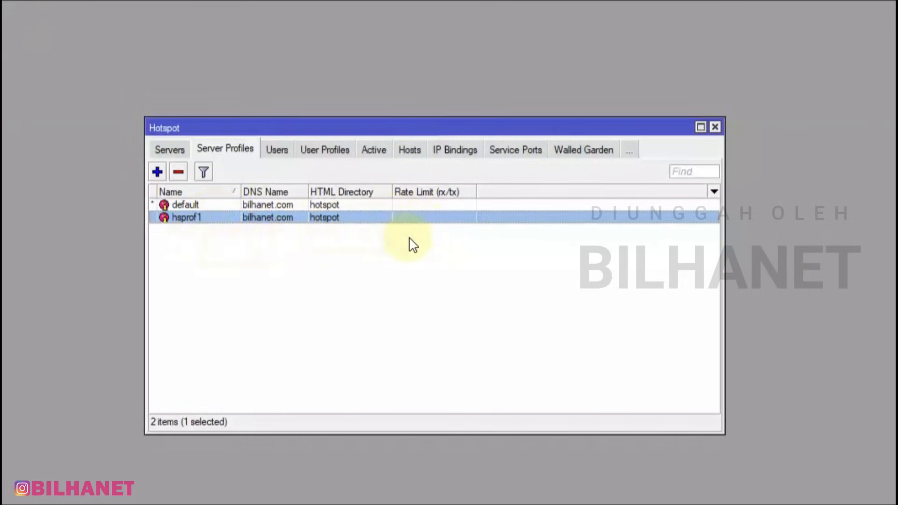
Briefly reopen and close hsprof1, then show the Hotspot User Profiles list
double_click(262, 218)
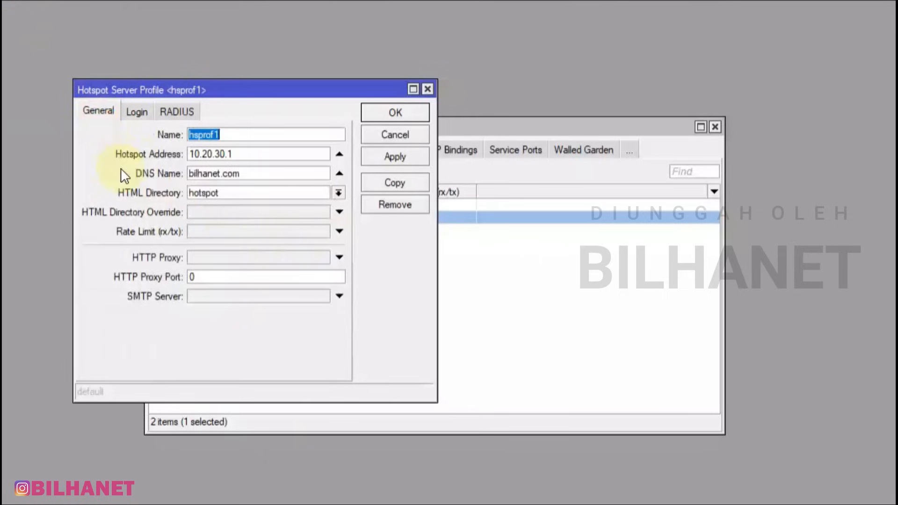
key("Escape")
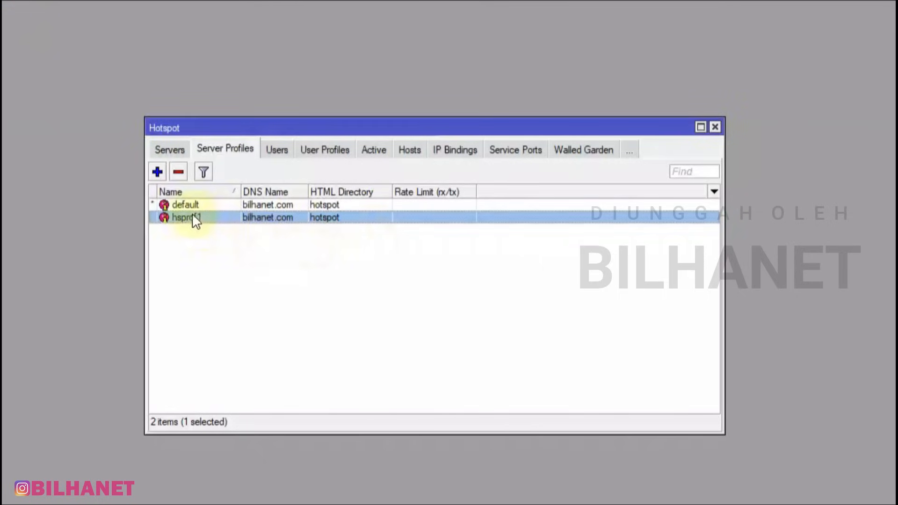
left_click(183, 148)
left_click(218, 152)
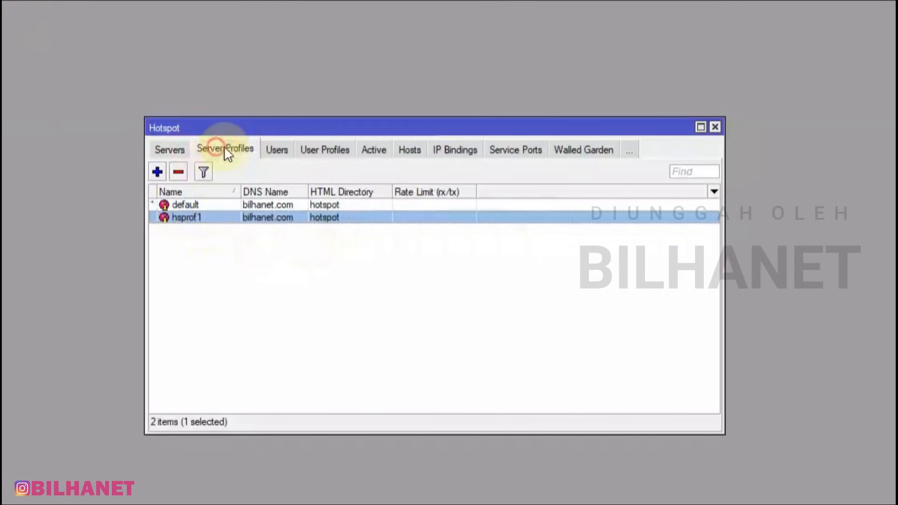
left_click(330, 150)
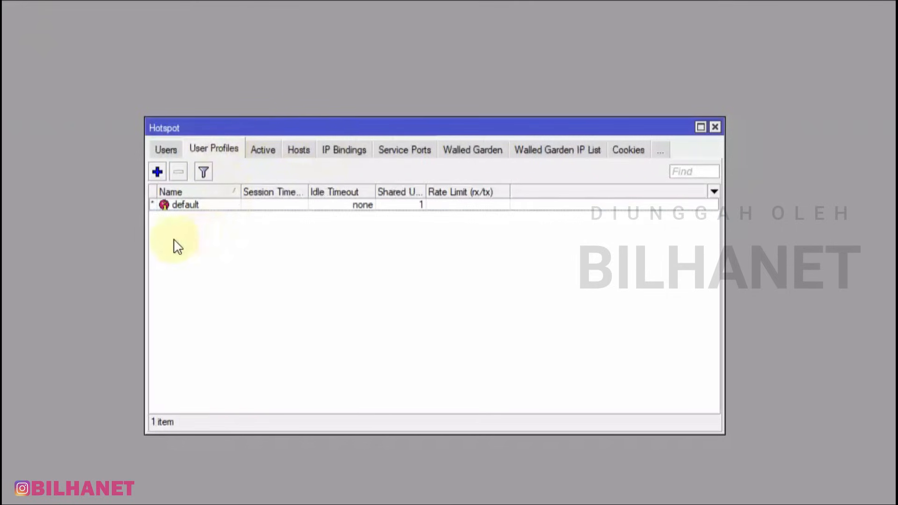
Give the default user profile 1 shared user and a 1M/2M rx/tx rate limit, and save
double_click(188, 205)
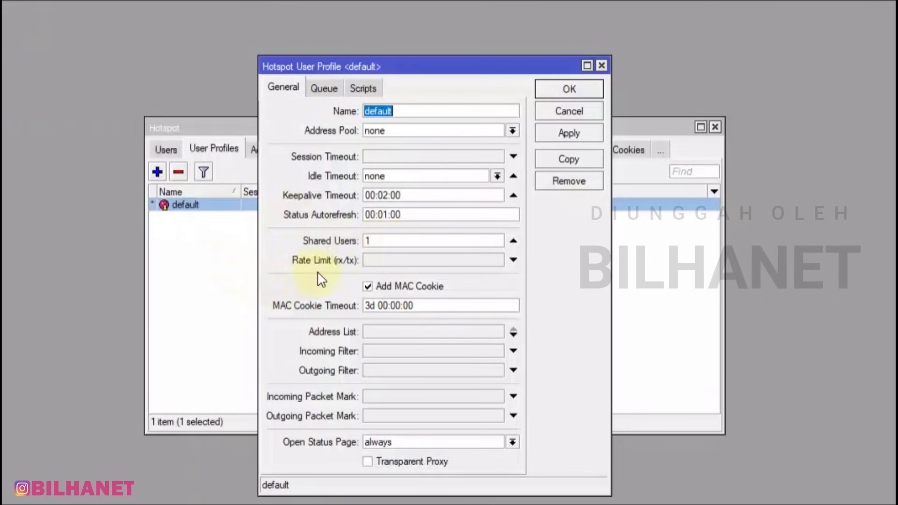
left_click(386, 240)
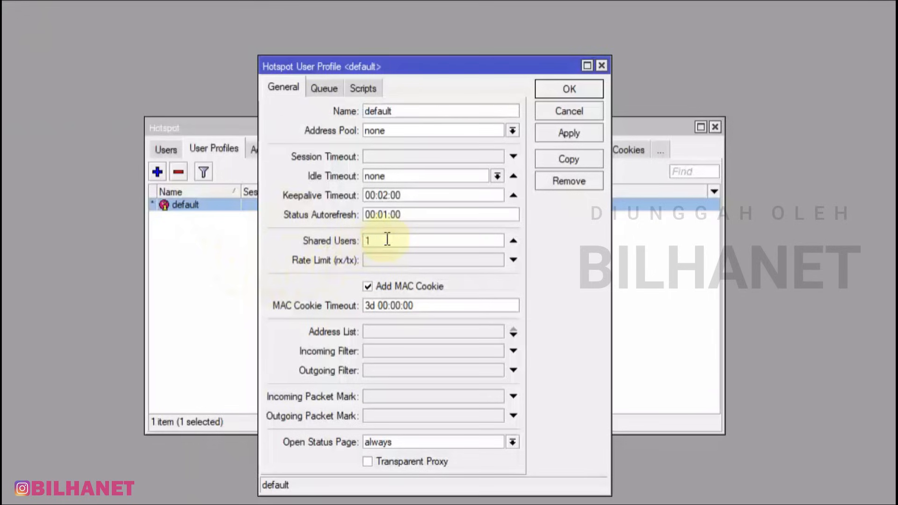
left_click_drag(378, 240, 331, 244)
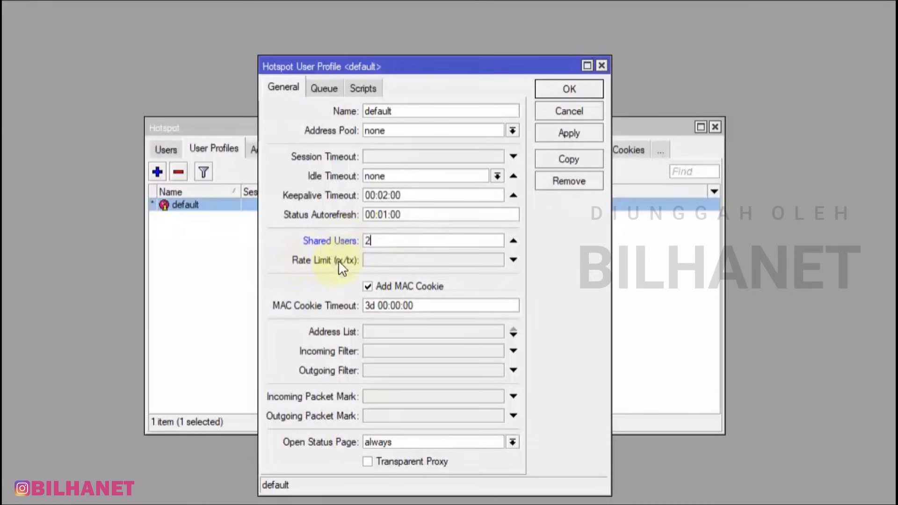
left_click_drag(374, 240, 344, 289)
type("1")
left_click(385, 265)
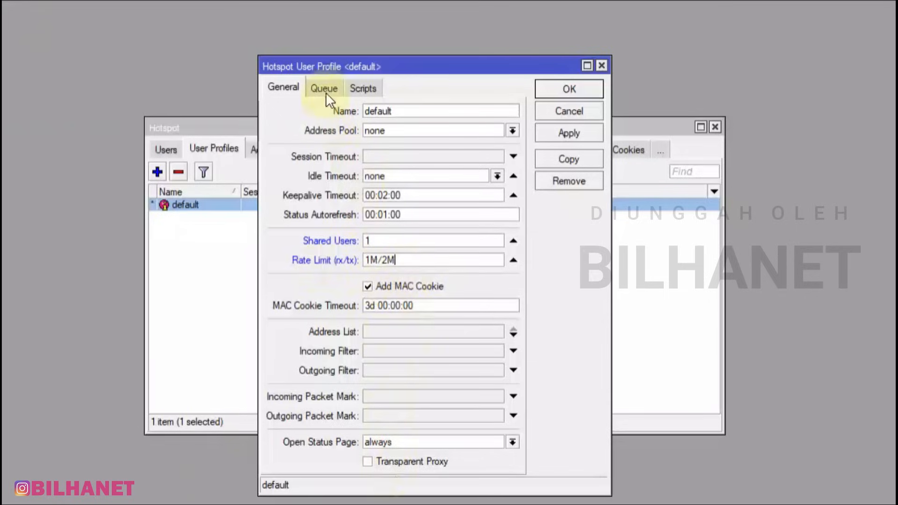
left_click(584, 135)
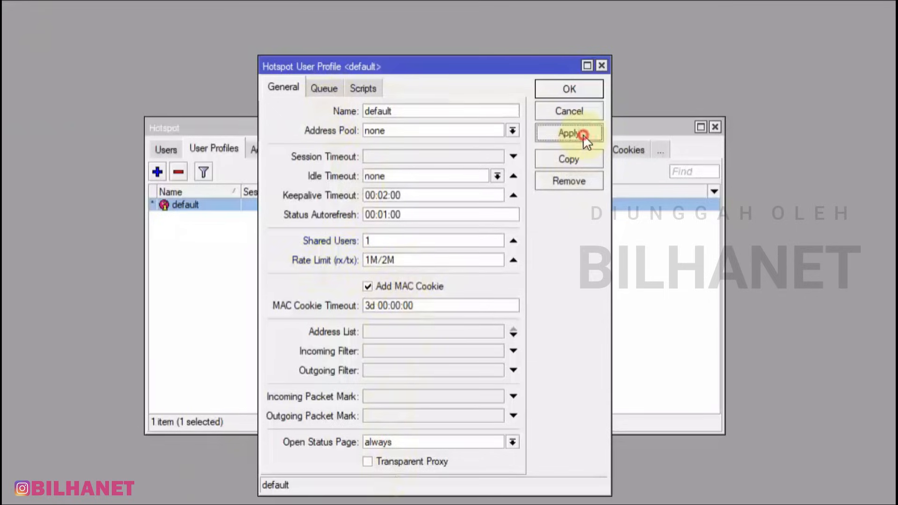
left_click(580, 88)
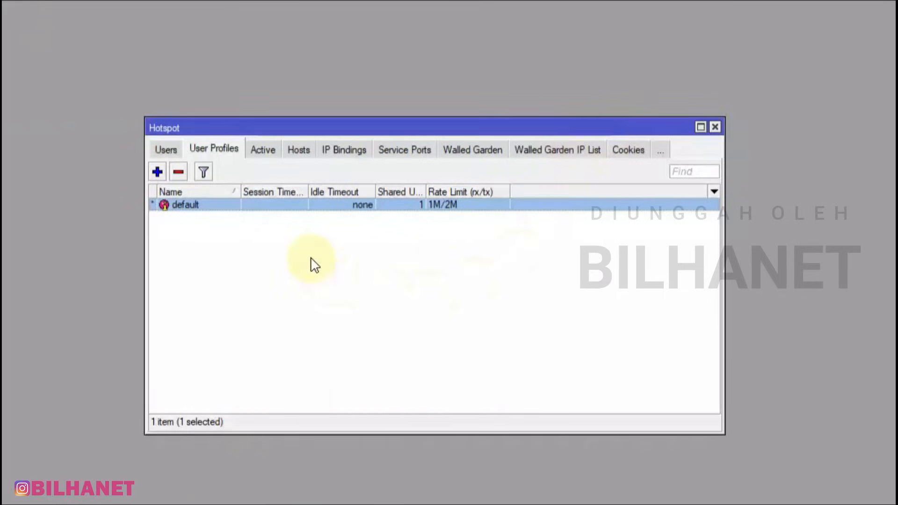
Widen the Hotspot window and open the bilhanet user from the Users list
left_click_drag(145, 180, 75, 186)
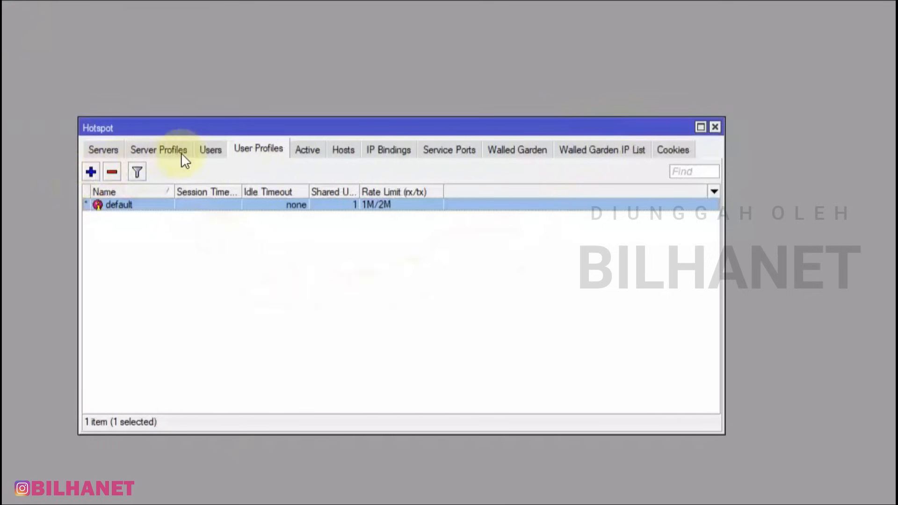
left_click(210, 150)
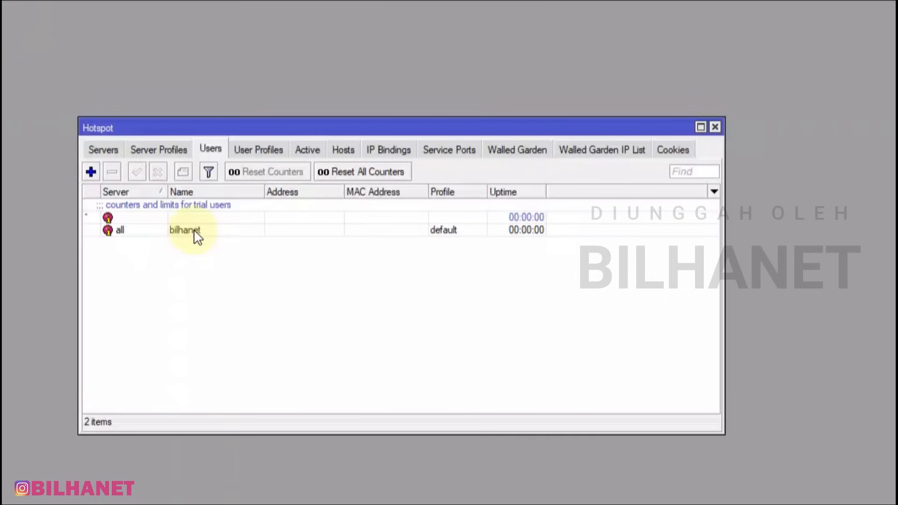
left_click(105, 150)
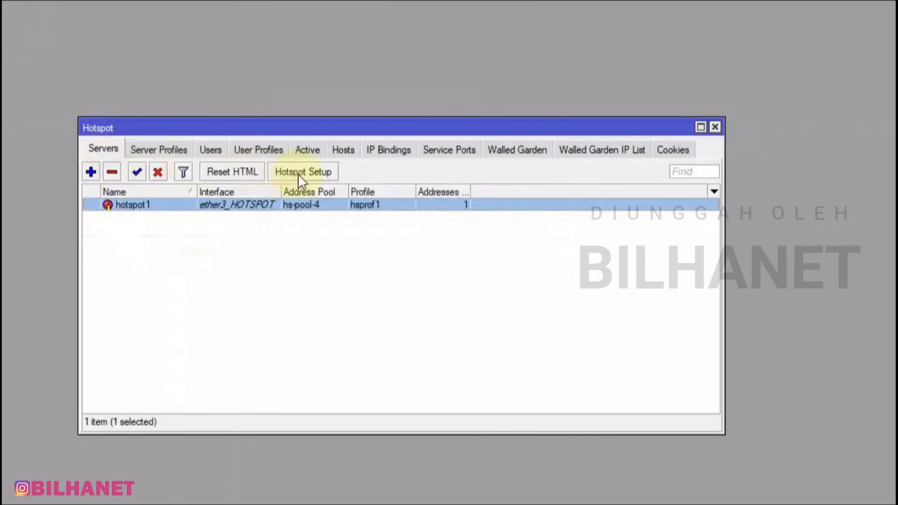
left_click(211, 151)
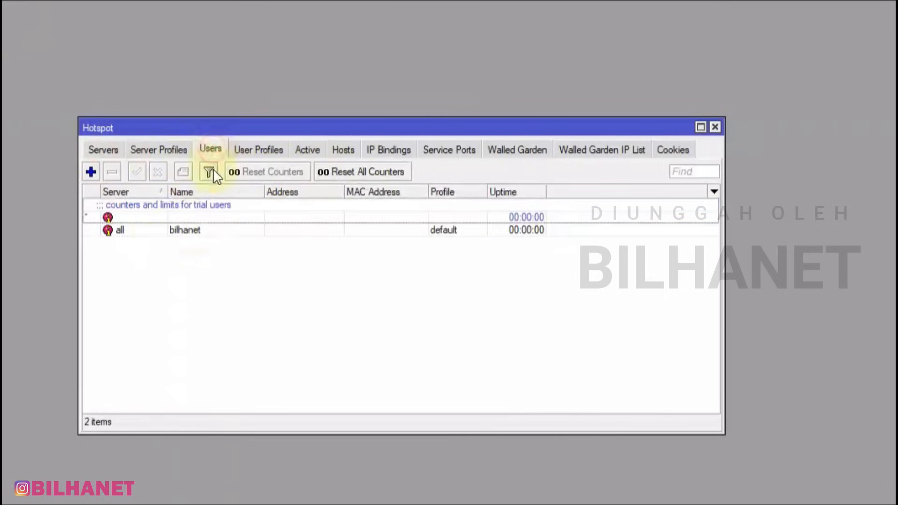
double_click(187, 229)
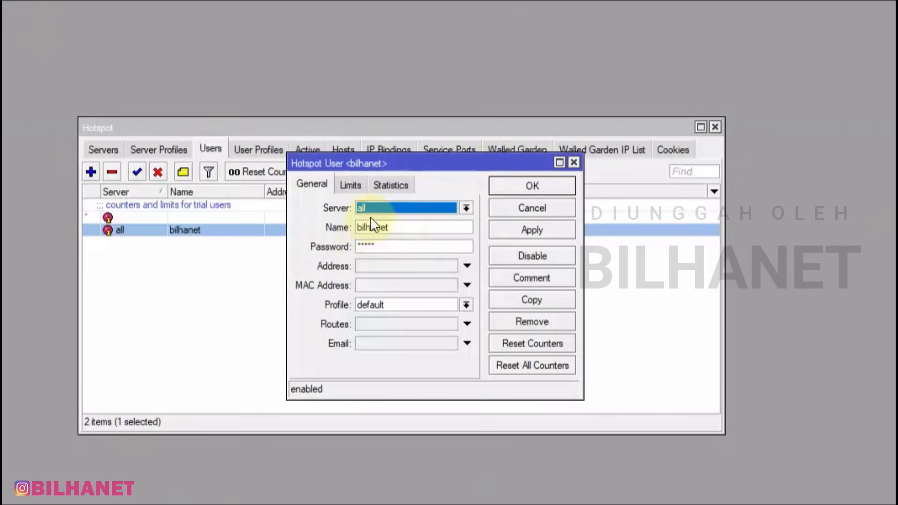
left_click(400, 227)
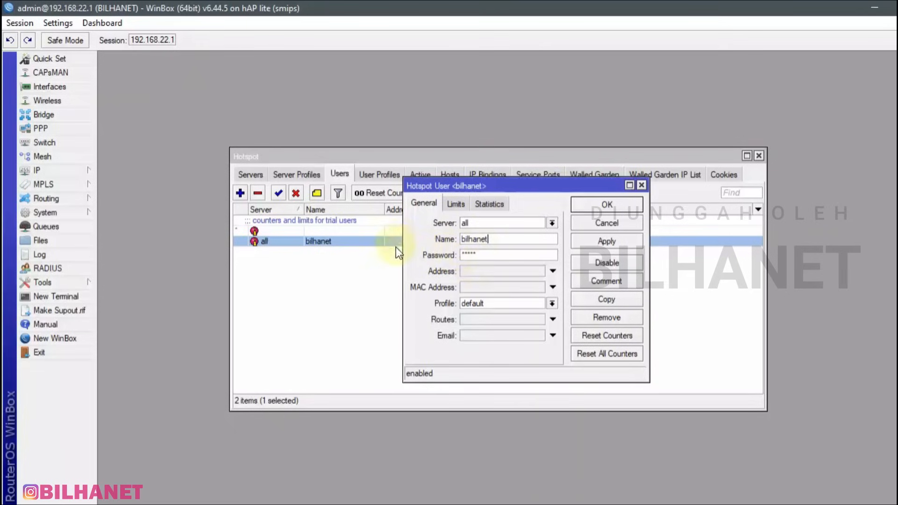
Turn off Hide Passwords to show the password in plain text and keep the user on the default profile
left_click(61, 25)
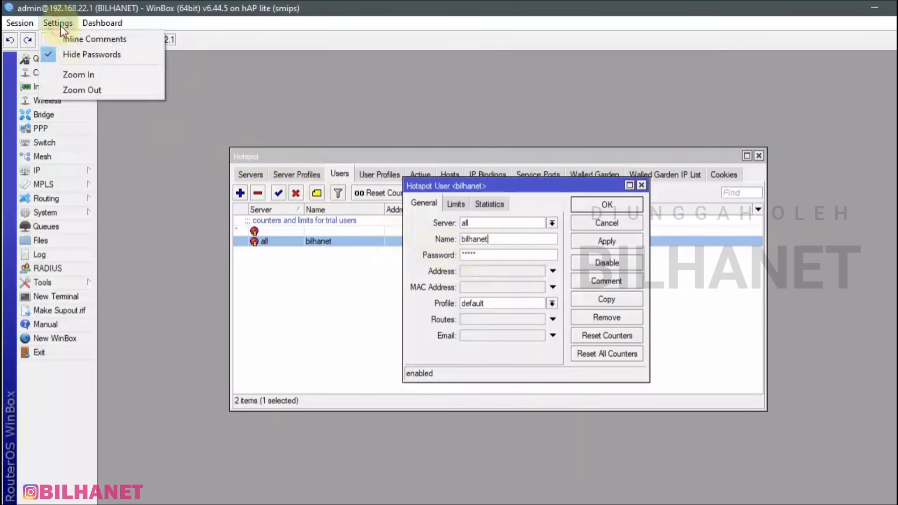
left_click(48, 55)
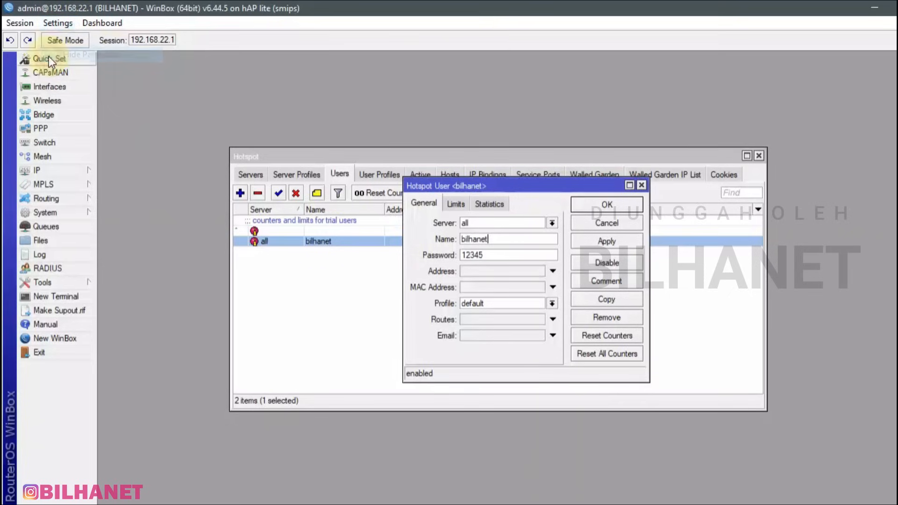
left_click(480, 254)
left_click_drag(479, 255, 466, 256)
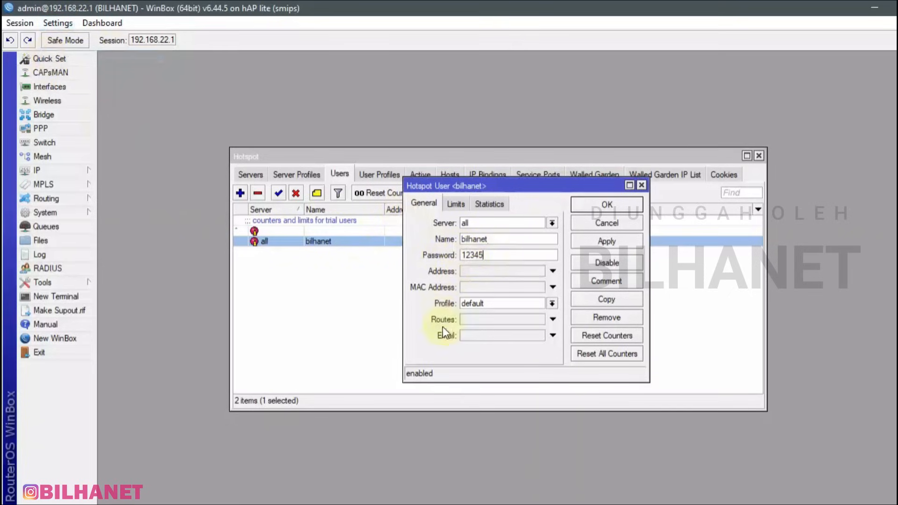
left_click(552, 303)
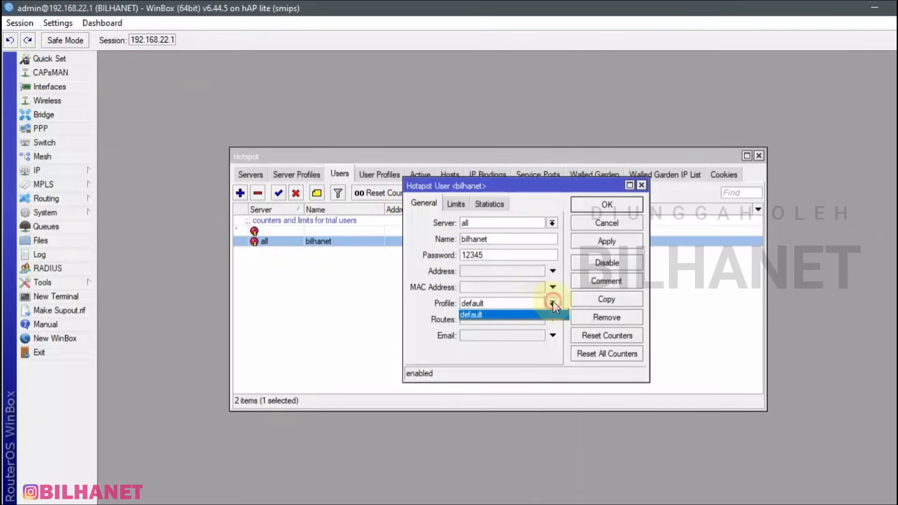
left_click(493, 317)
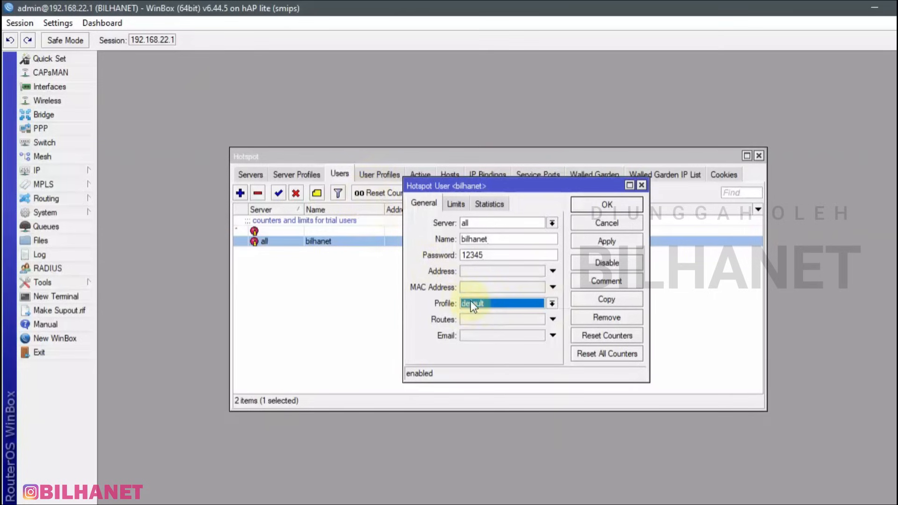
left_click_drag(490, 239, 458, 239)
left_click_drag(477, 182, 704, 282)
Reopen the default user profile to check its 1M/2M rate limit beside the bilhanet user dialog
left_click(296, 155)
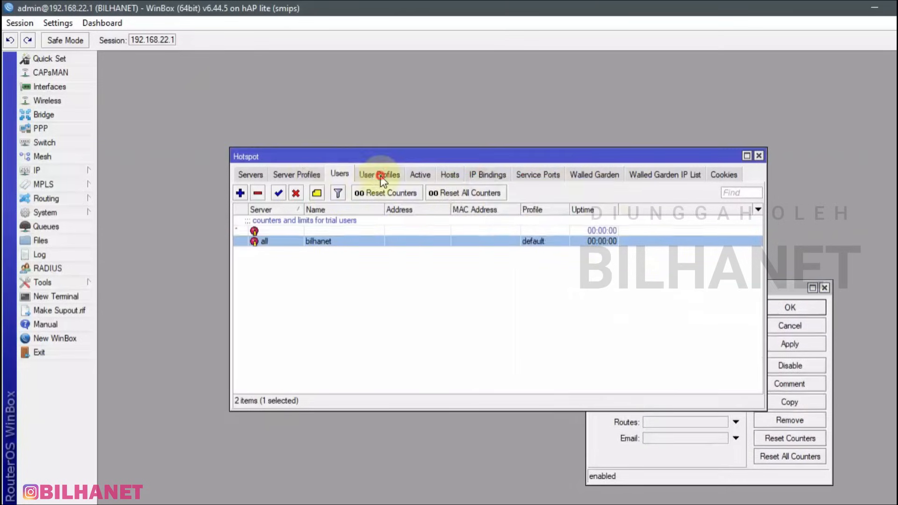
left_click(379, 174)
double_click(265, 222)
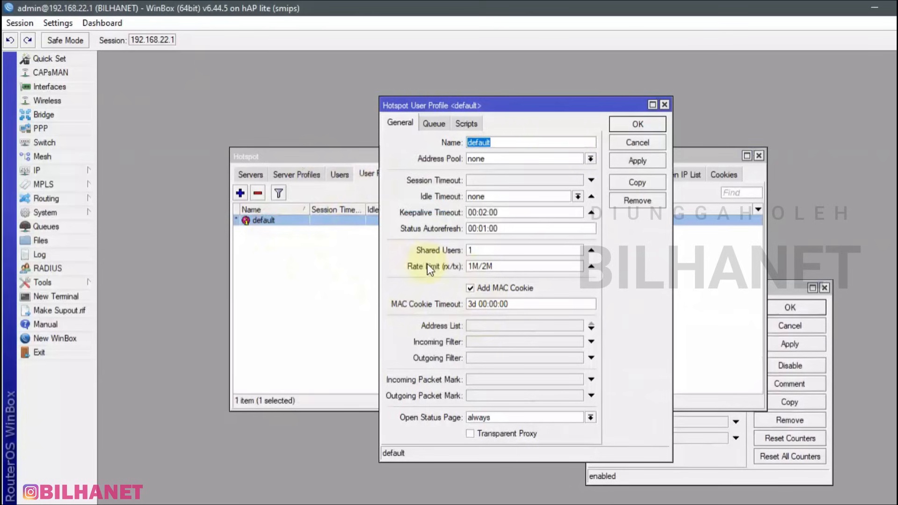
left_click_drag(560, 105, 474, 127)
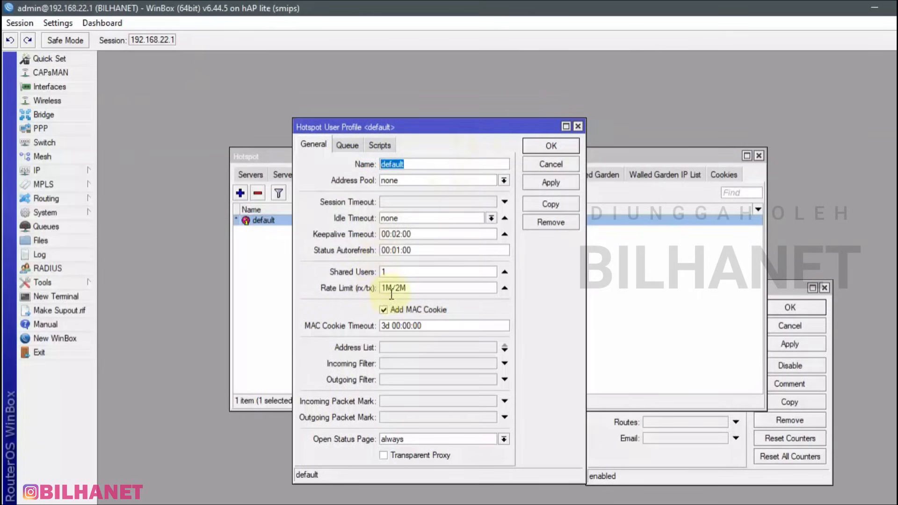
left_click_drag(407, 287, 400, 285)
left_click(779, 288)
left_click_drag(665, 290, 707, 225)
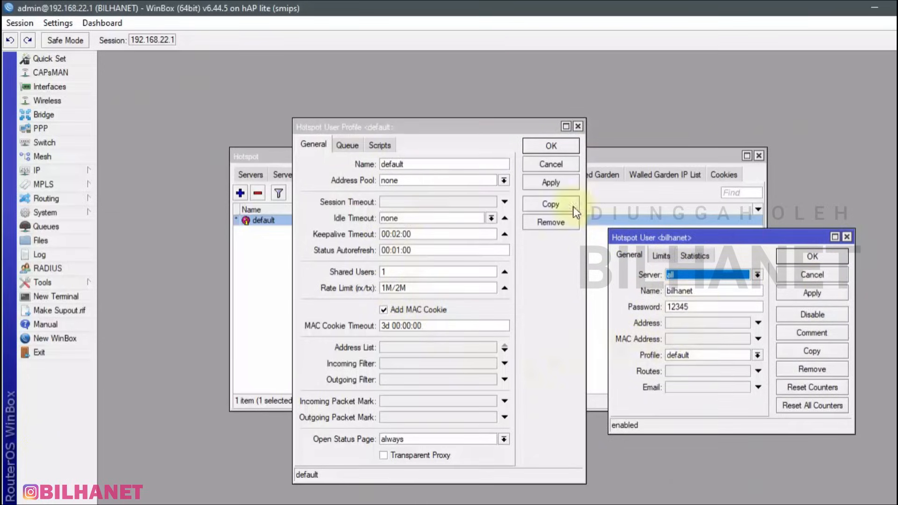
Save the default user profile and bilhanet user, then view the empty Hosts list
left_click(551, 147)
left_click(819, 255)
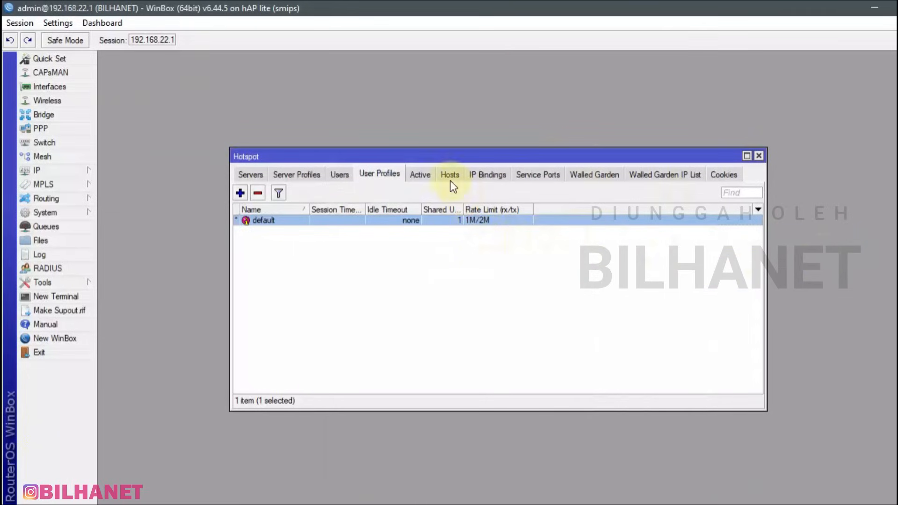
left_click(451, 180)
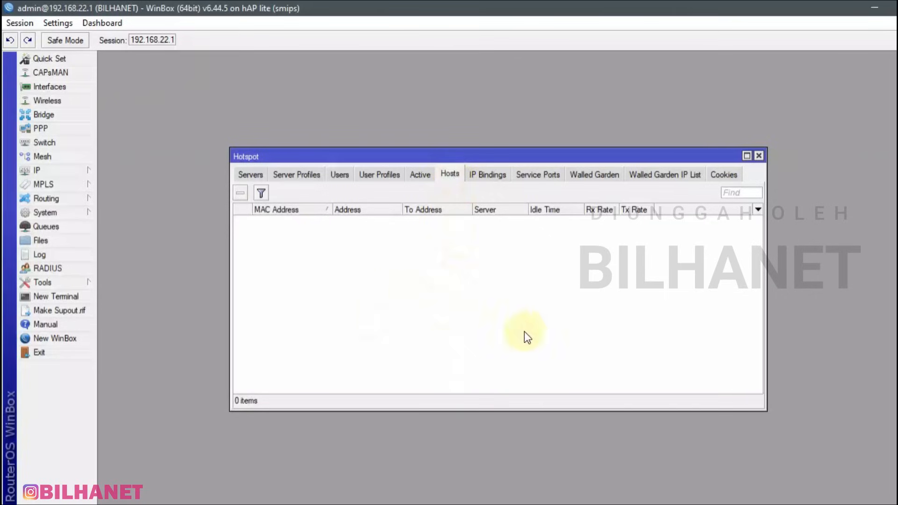
left_click(776, 493)
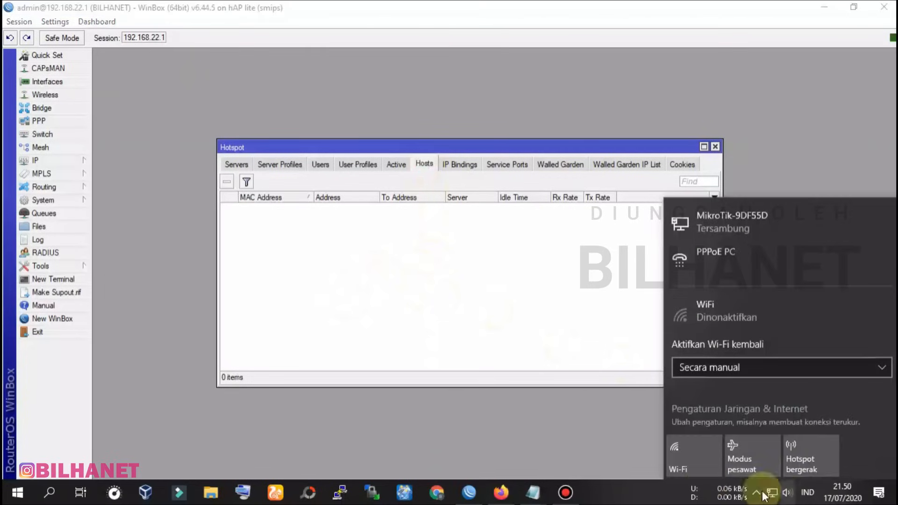
Switch Wi-Fi on and connect the laptop to the open BILHANET.COM network
left_click(691, 461)
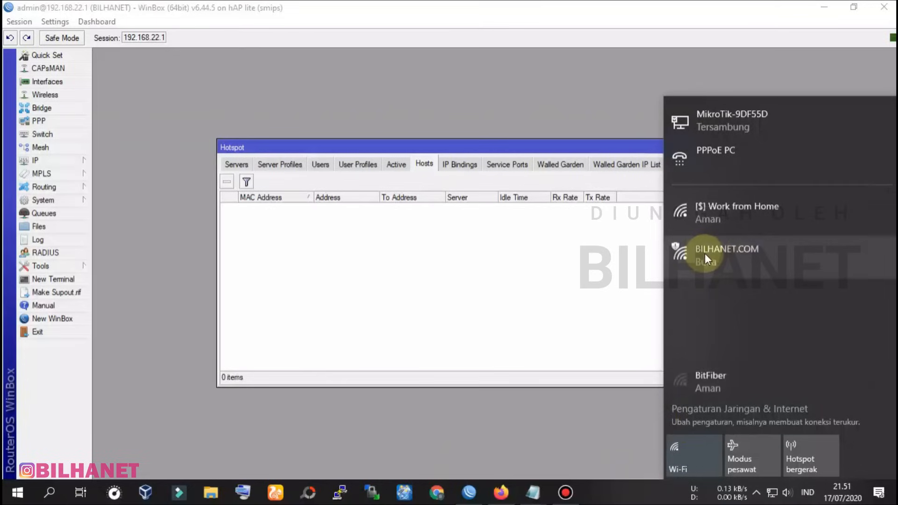
left_click(748, 260)
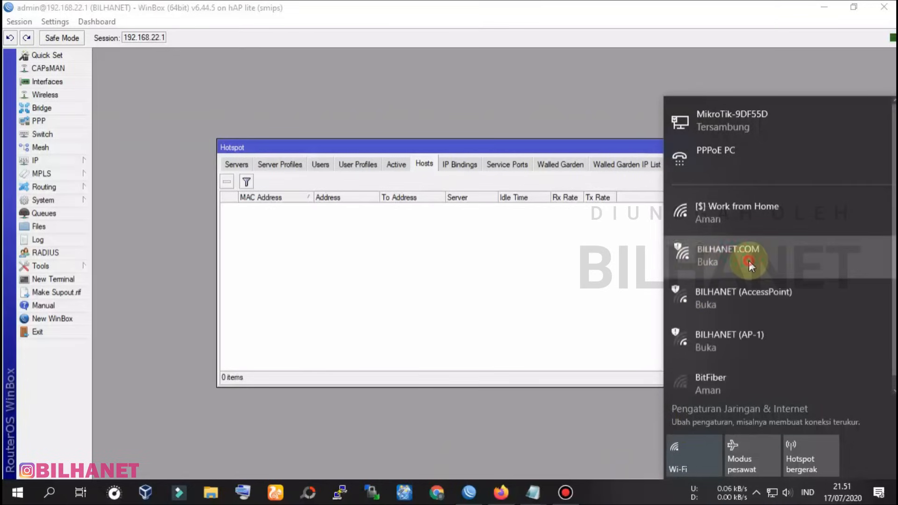
left_click(851, 347)
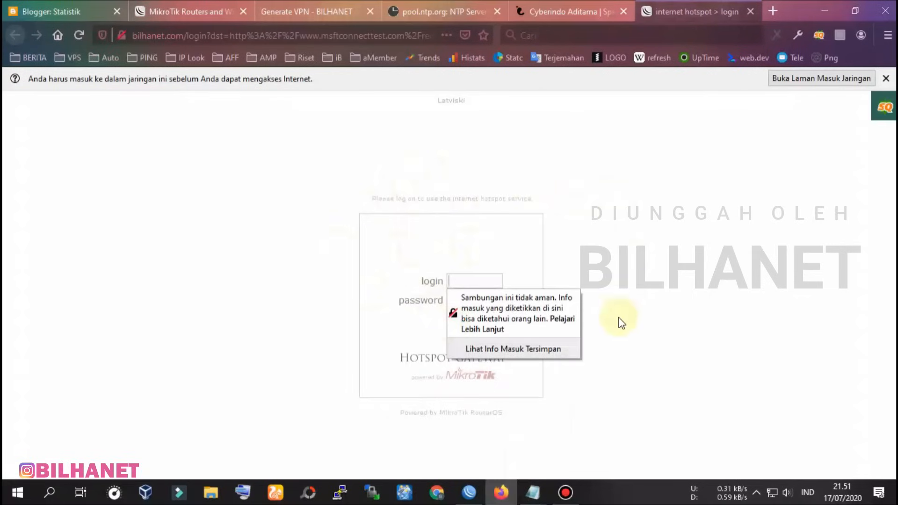
Confirm IP > Hotspot > Hosts lists the laptop as 10.20.30.254, then return to Firefox's login page
left_click(473, 491)
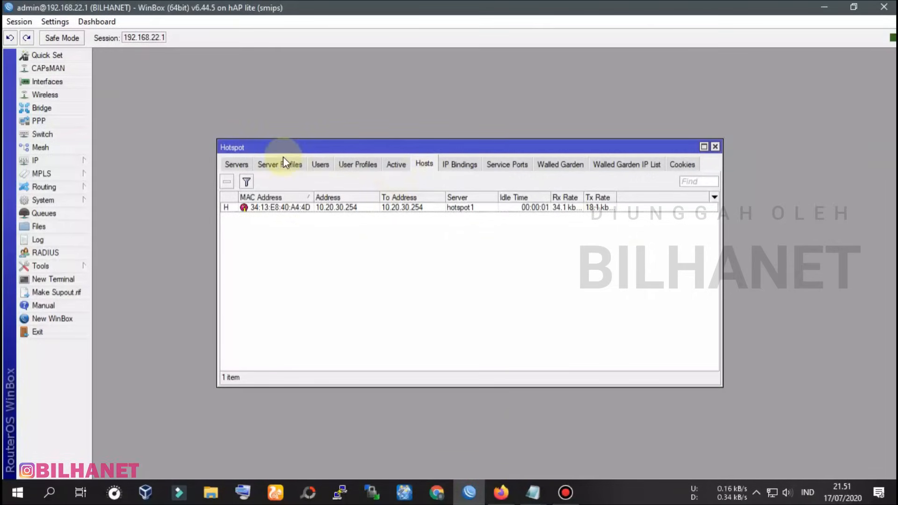
left_click(73, 161)
left_click(125, 280)
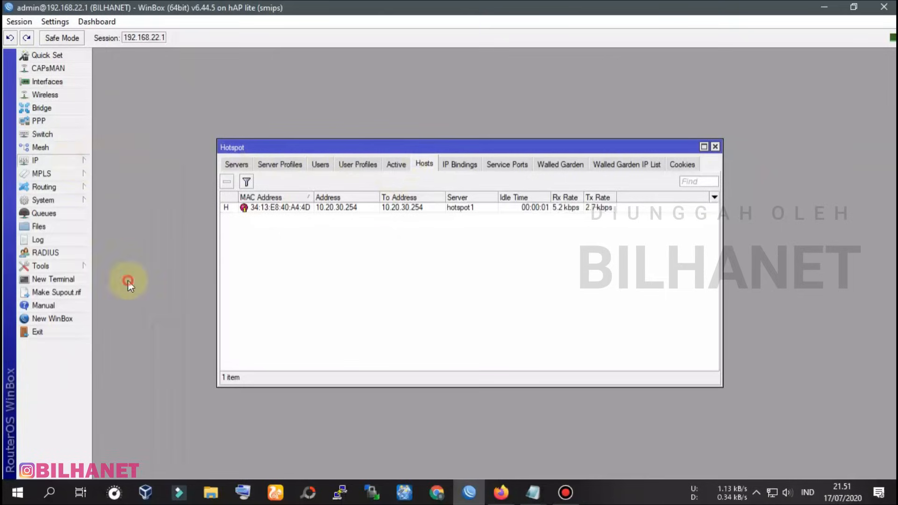
left_click(427, 166)
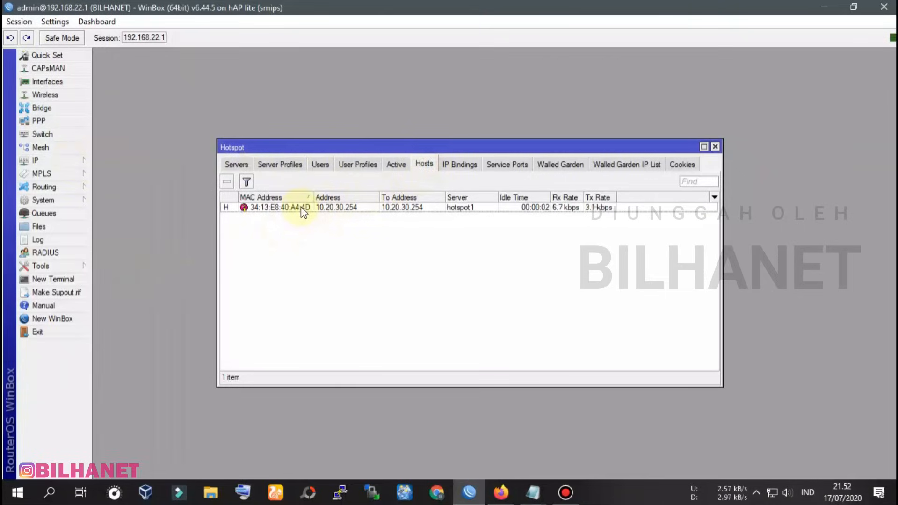
left_click_drag(313, 197, 301, 197)
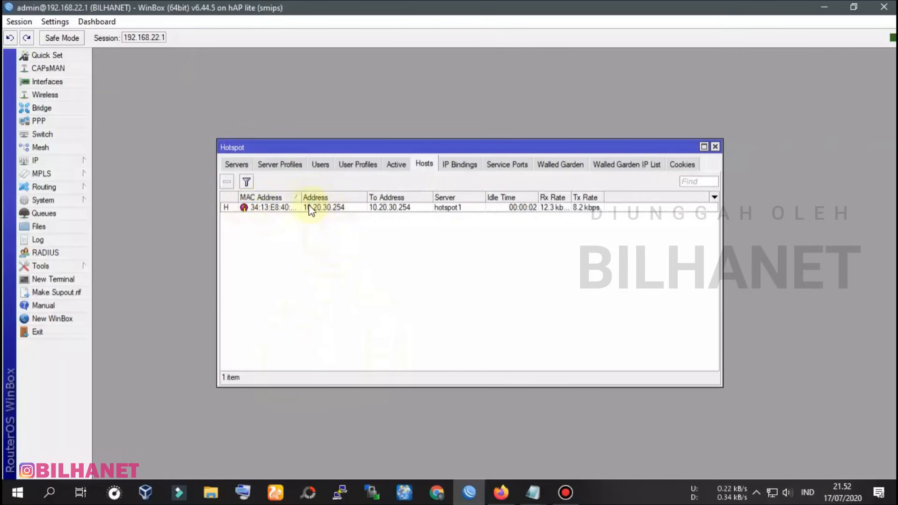
left_click(331, 206)
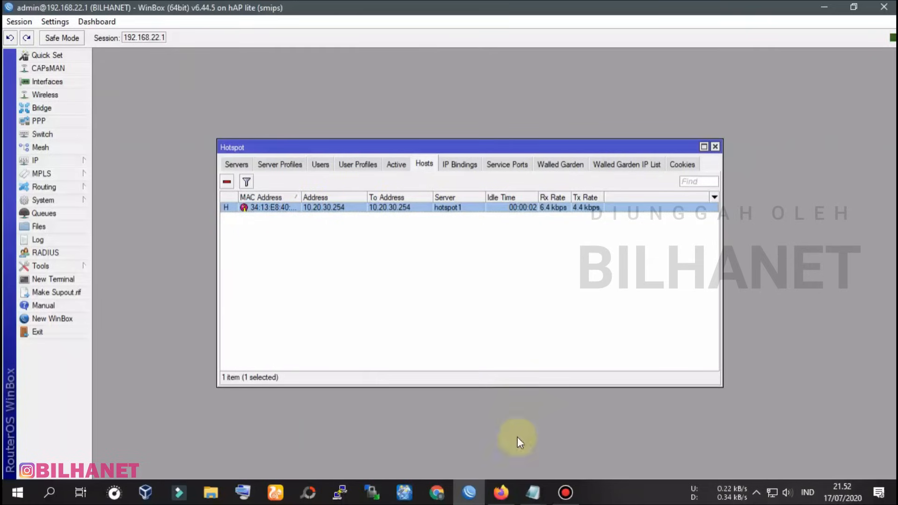
left_click(510, 486)
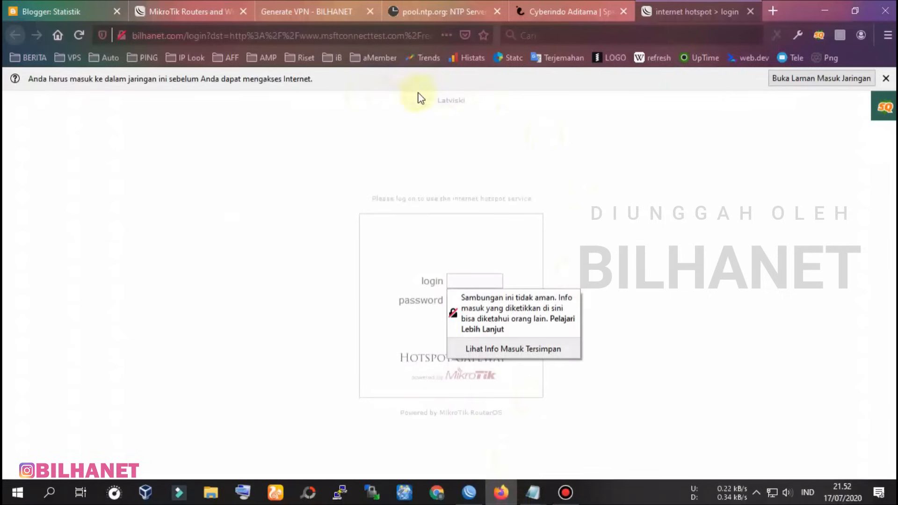
Reload speedtest.cbn.id, which fails with PR_END_OF_FILE_ERROR before login, then return to WinBox
left_click(563, 10)
left_click(214, 36)
key("Return")
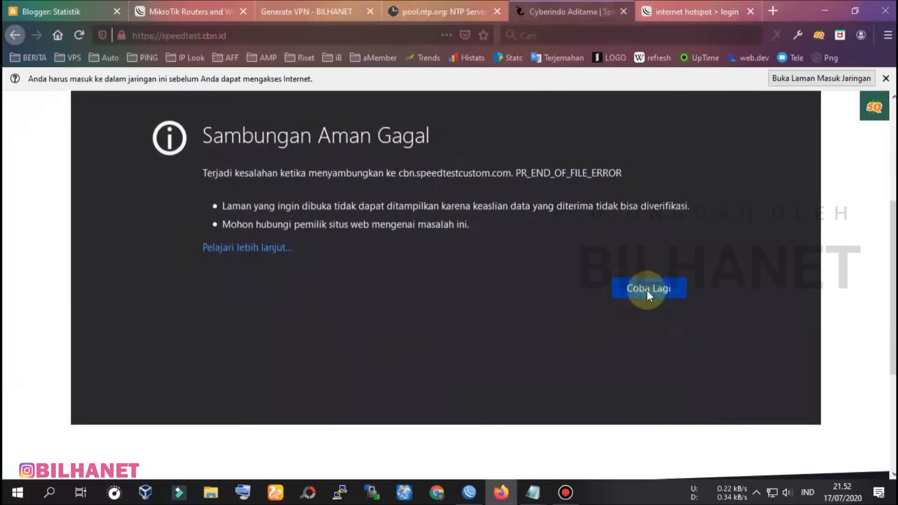
left_click(647, 286)
left_click(621, 360)
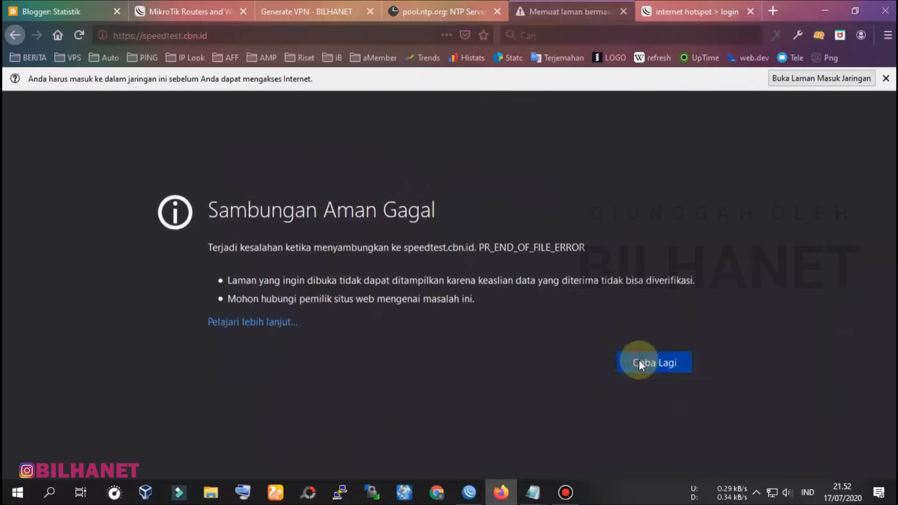
left_click(718, 14)
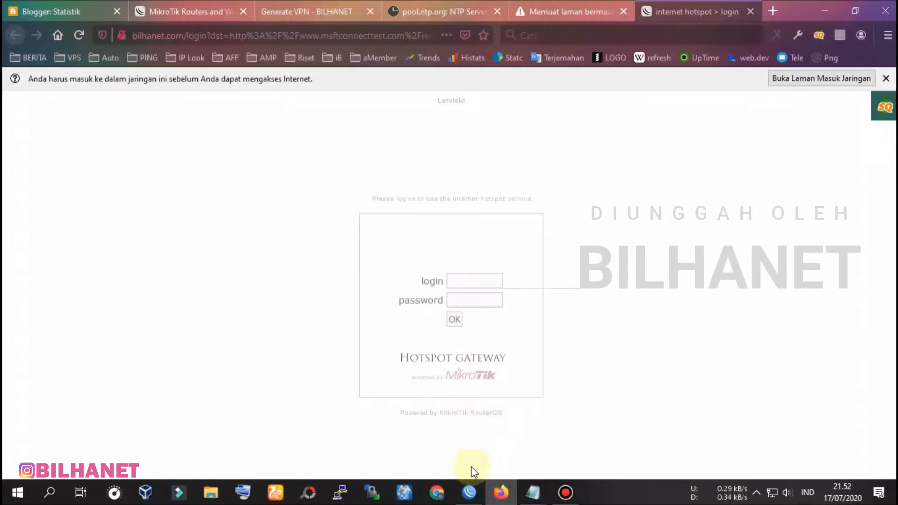
left_click(469, 493)
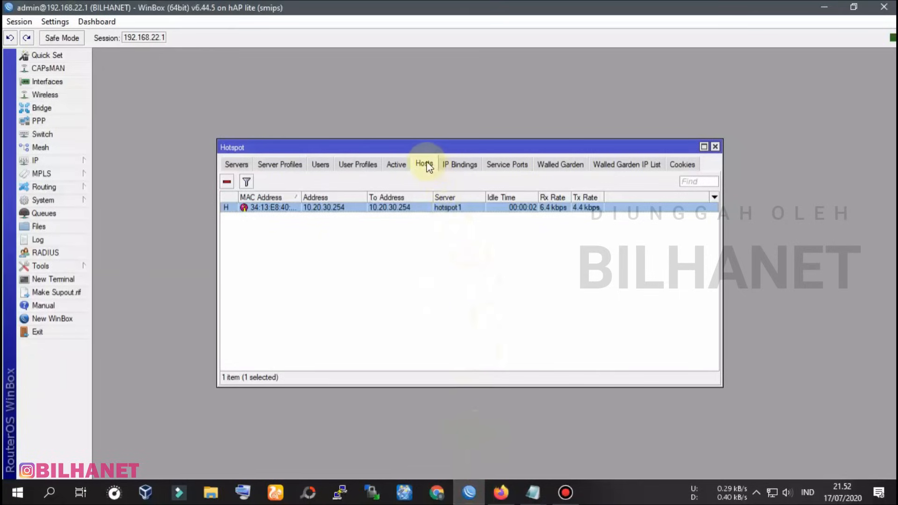
Arrange Firefox's login page on the left and the WinBox Hotspot window on the right
left_click(573, 10)
left_click_drag(573, 10, 894, 83)
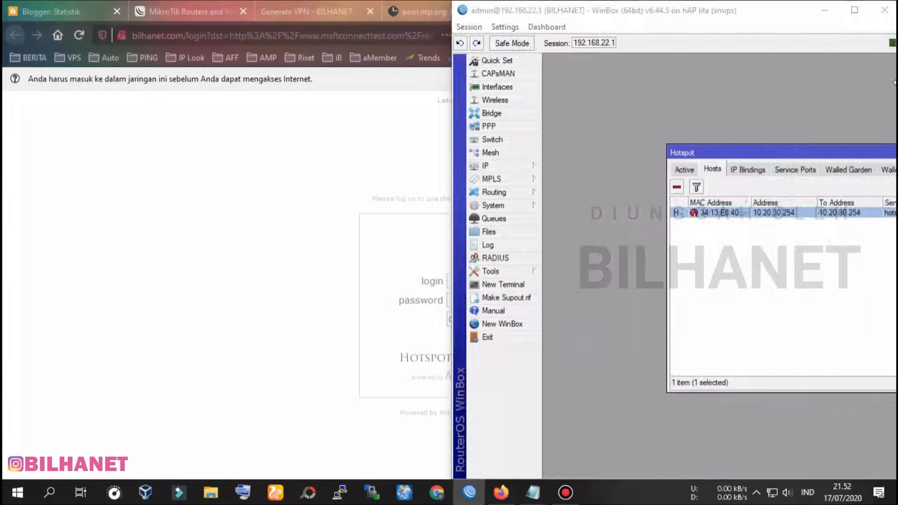
left_click(229, 192)
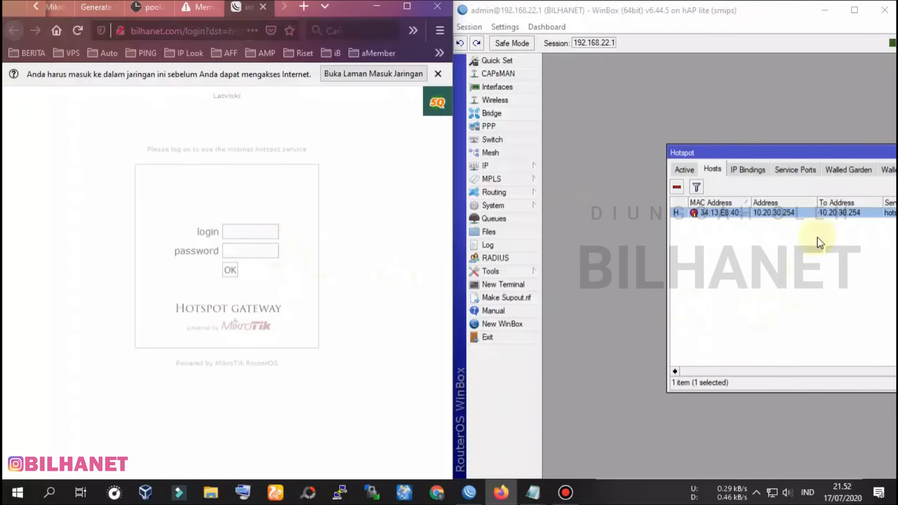
left_click_drag(821, 151, 694, 136)
left_click(771, 492)
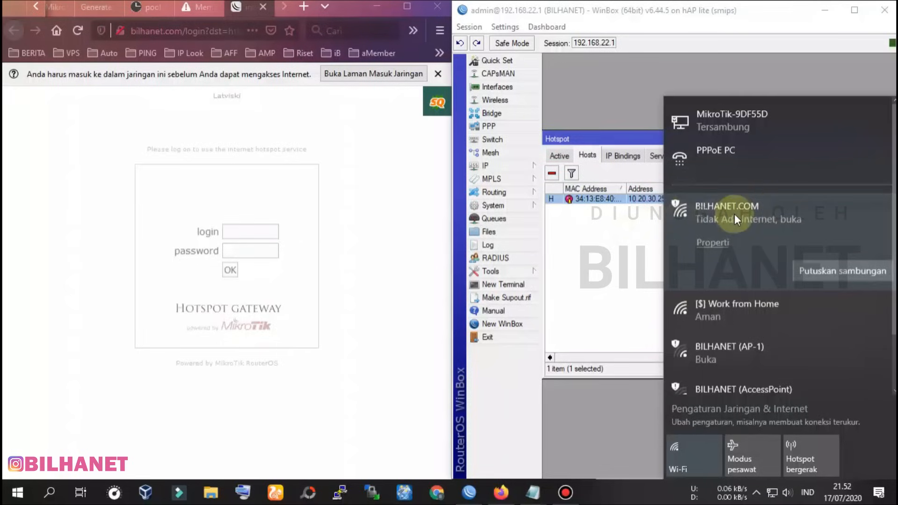
left_click(598, 255)
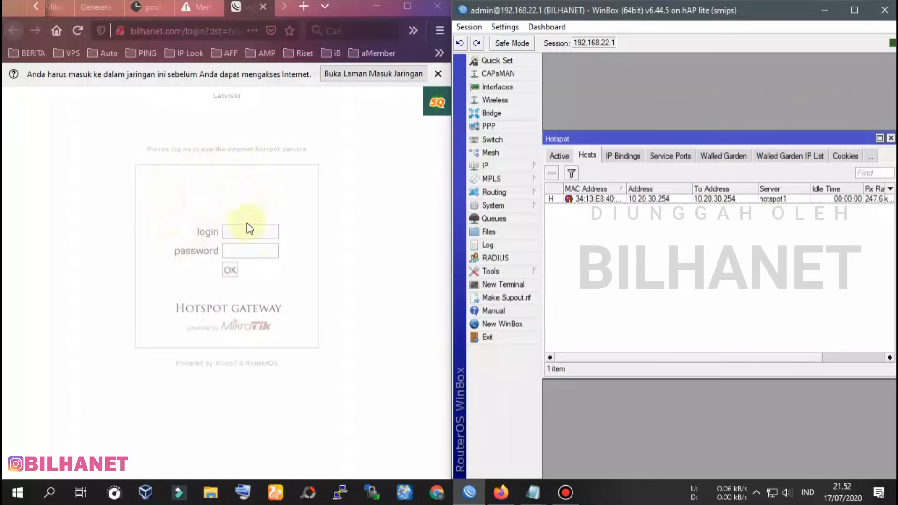
Dismiss the insecure-login warning and bring up the notes holding the hotspot credentials
left_click(235, 230)
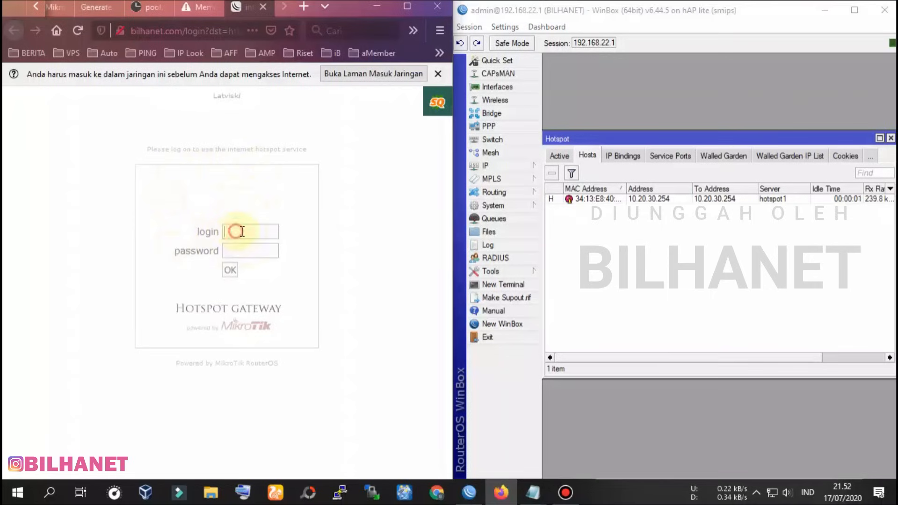
left_click(344, 219)
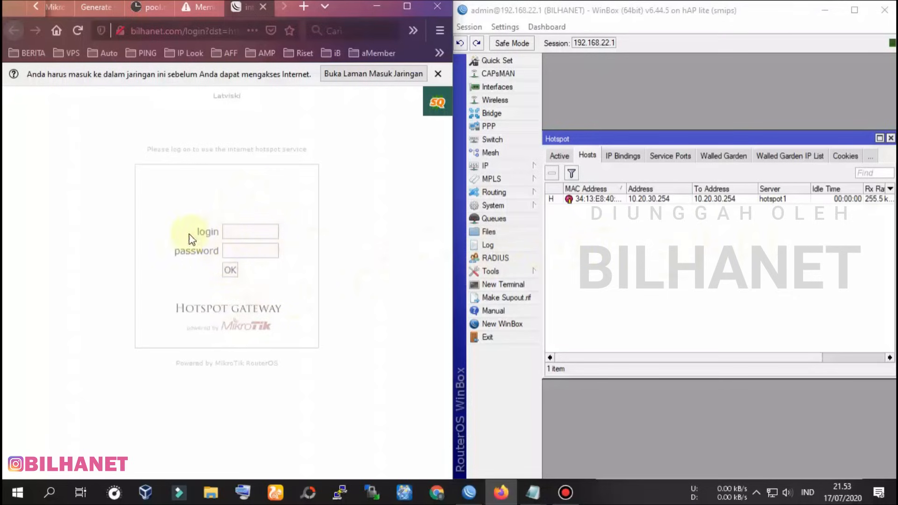
left_click(253, 232)
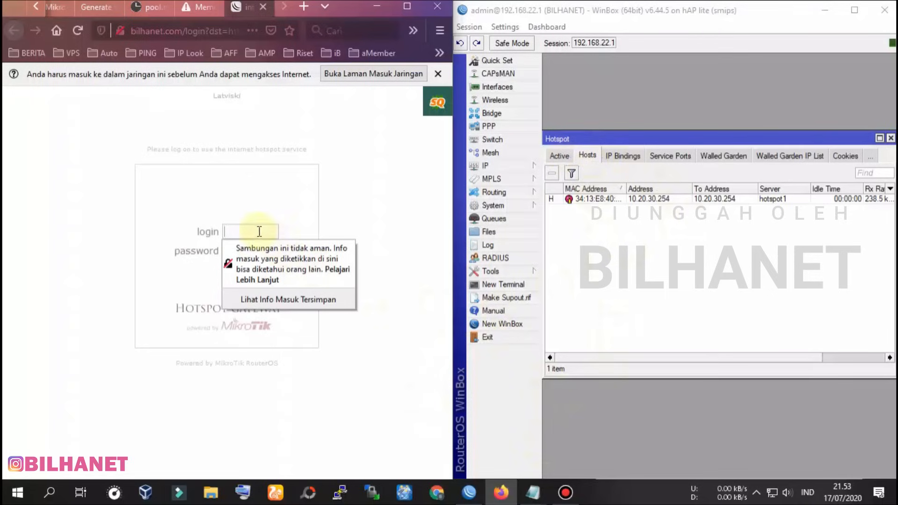
left_click(534, 492)
left_click(578, 435)
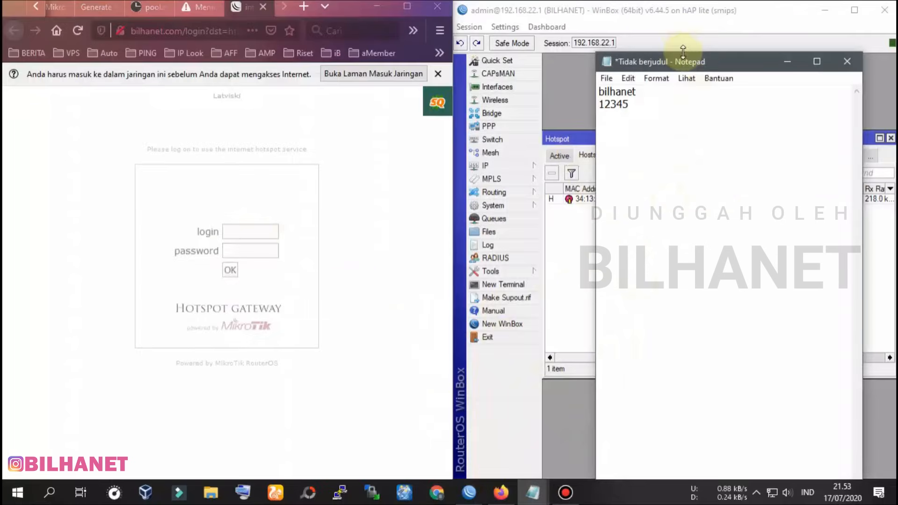
left_click_drag(695, 57, 710, 60)
Enter the hotspot username and password into the login form, then show WinBox's Active users list
left_click(251, 234)
type("bilhanet")
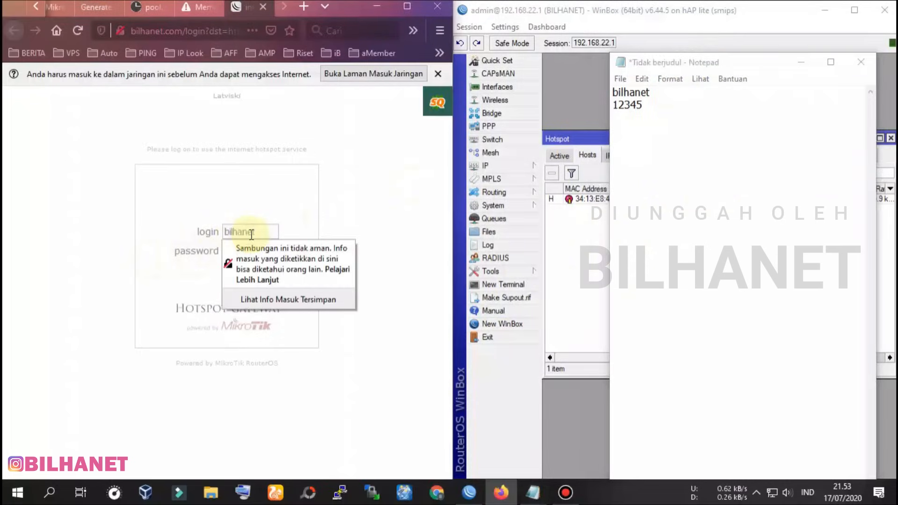
key("Tab")
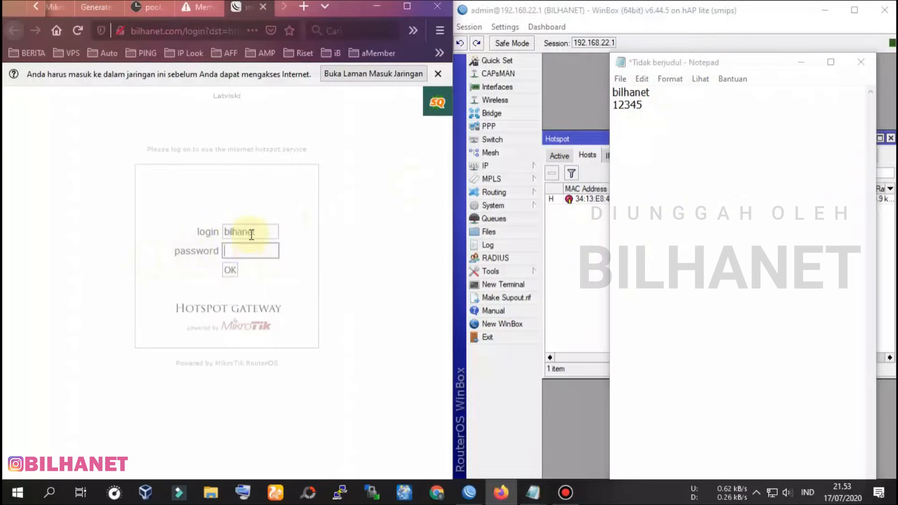
left_click(251, 249)
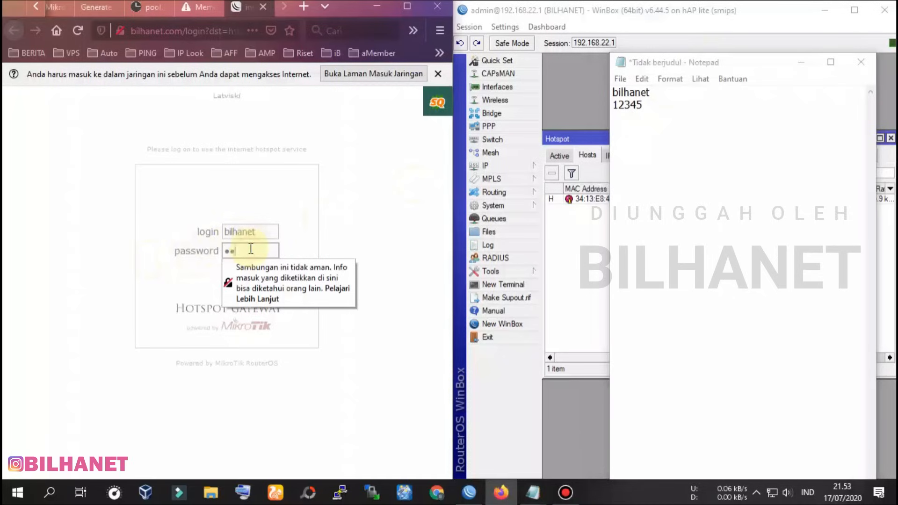
left_click(291, 246)
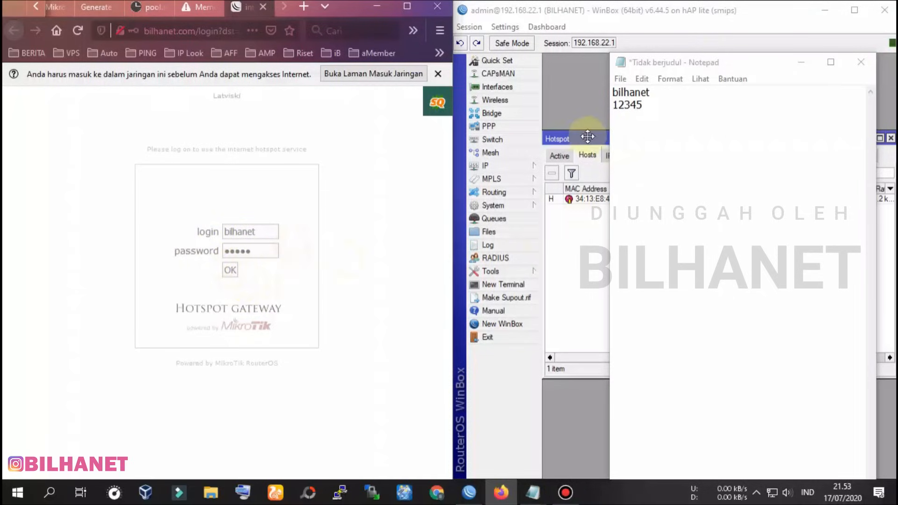
left_click(587, 137)
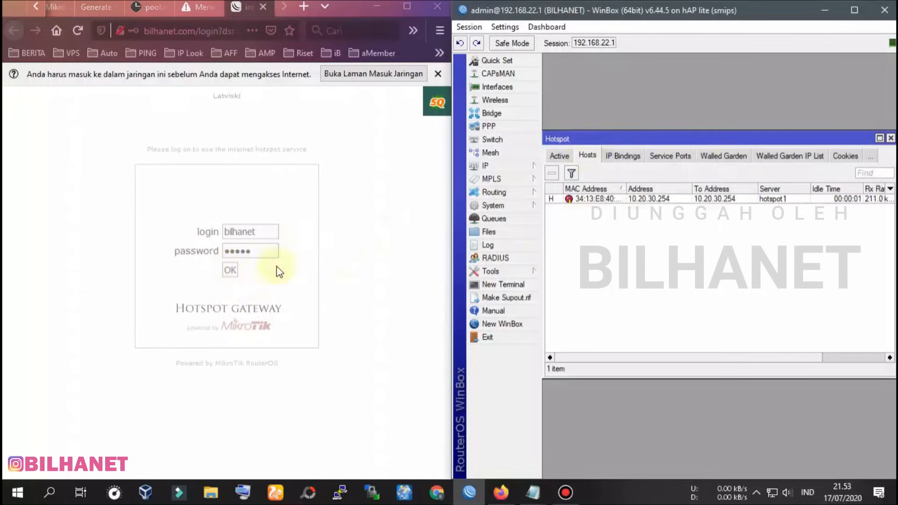
left_click(563, 155)
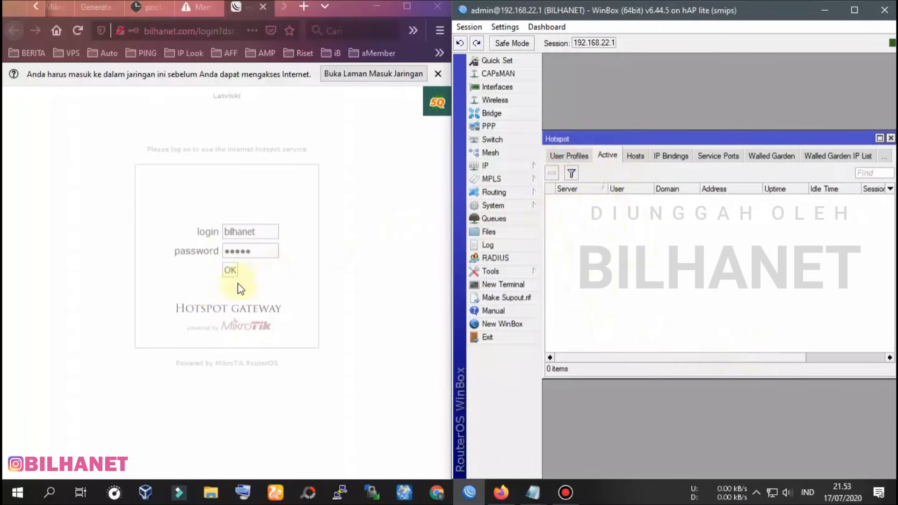
Submit the hotspot login without saving it, and select bilhanet's active session
left_click(230, 270)
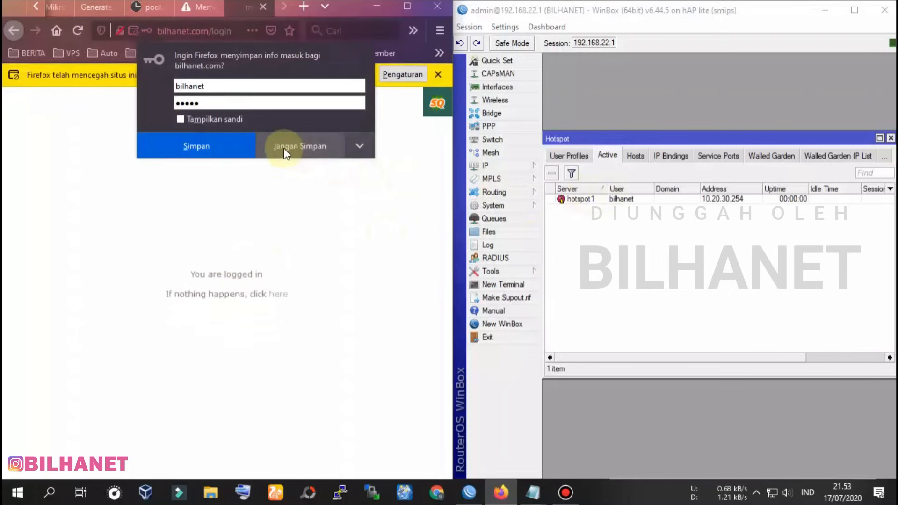
left_click(297, 146)
left_click(631, 201)
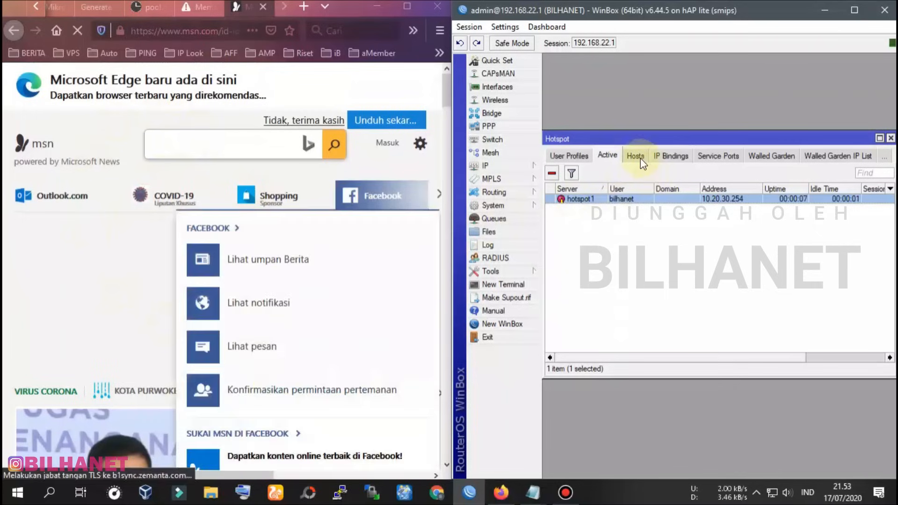
Review bilhanet's host entry with a wider flags column, then reselect the active session
left_click(636, 156)
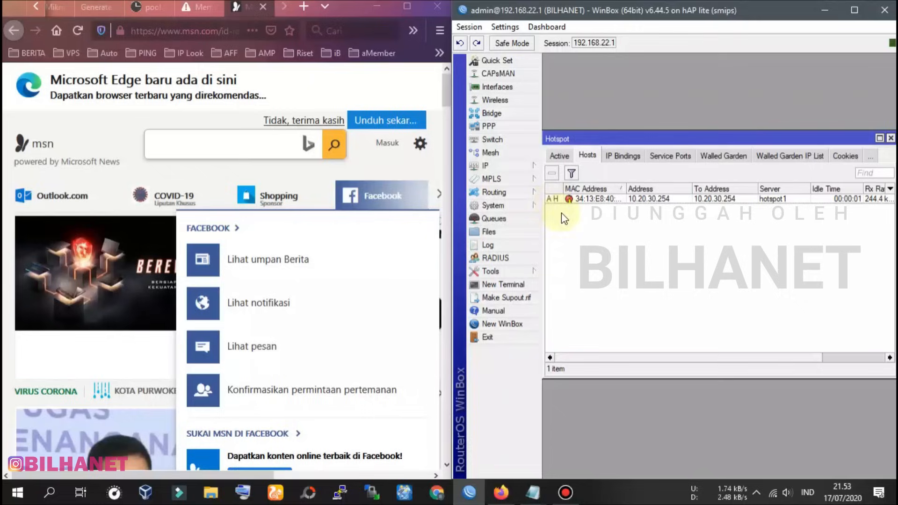
mouse_move(560, 206)
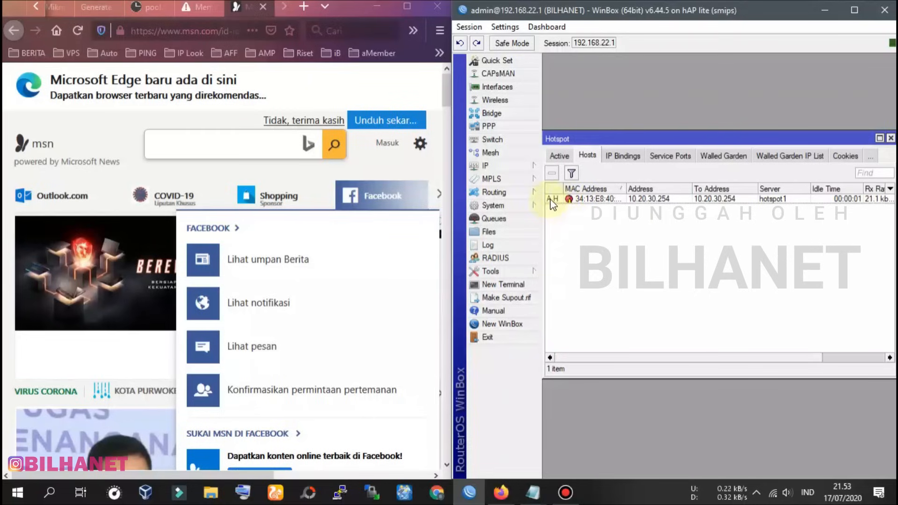
left_click_drag(562, 188, 570, 188)
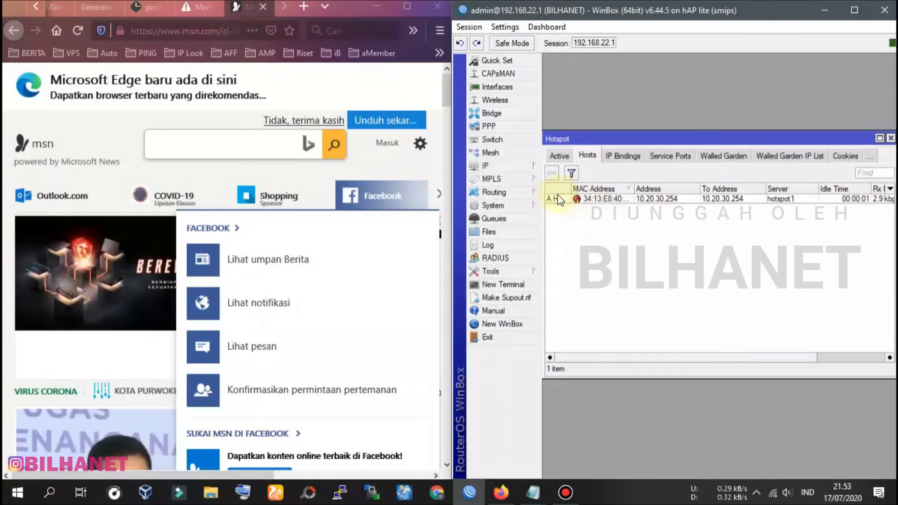
left_click(559, 156)
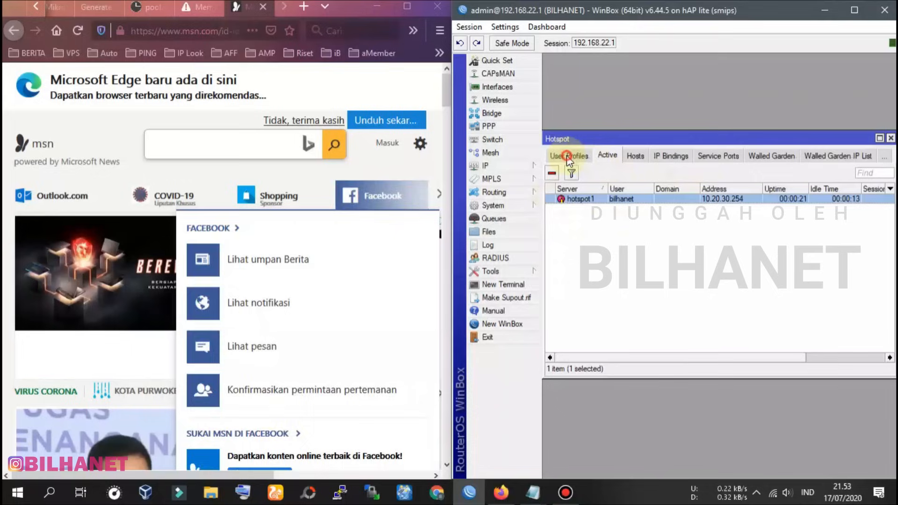
left_click(568, 199)
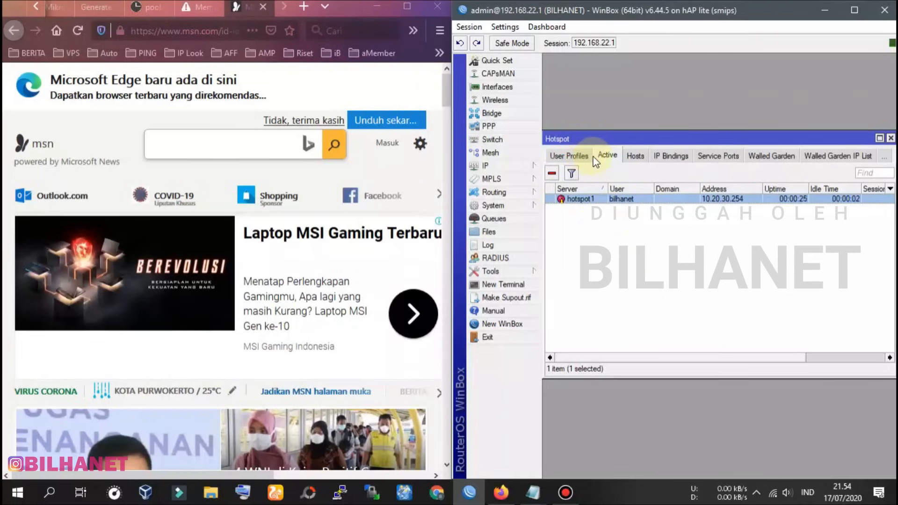
Retry speedtest.cbn.id in Firefox now that the user is logged in
left_click(202, 8)
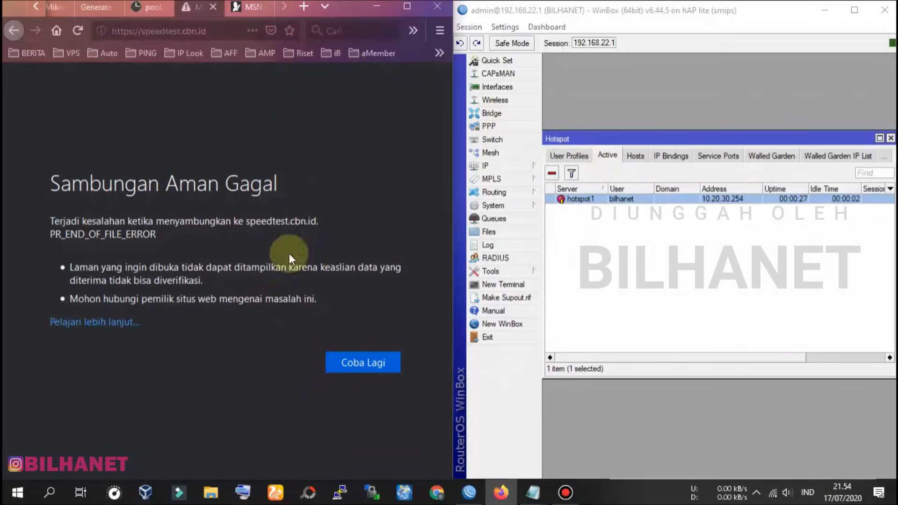
left_click(370, 368)
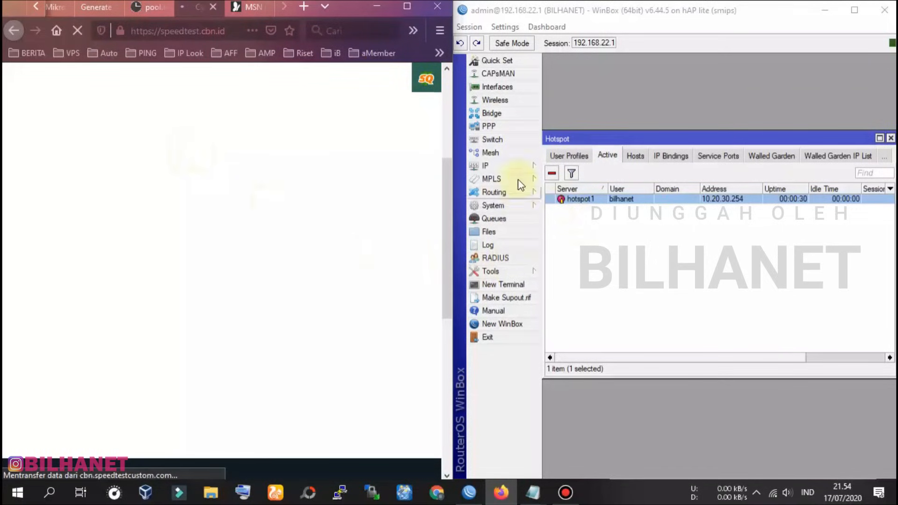
left_click(479, 220)
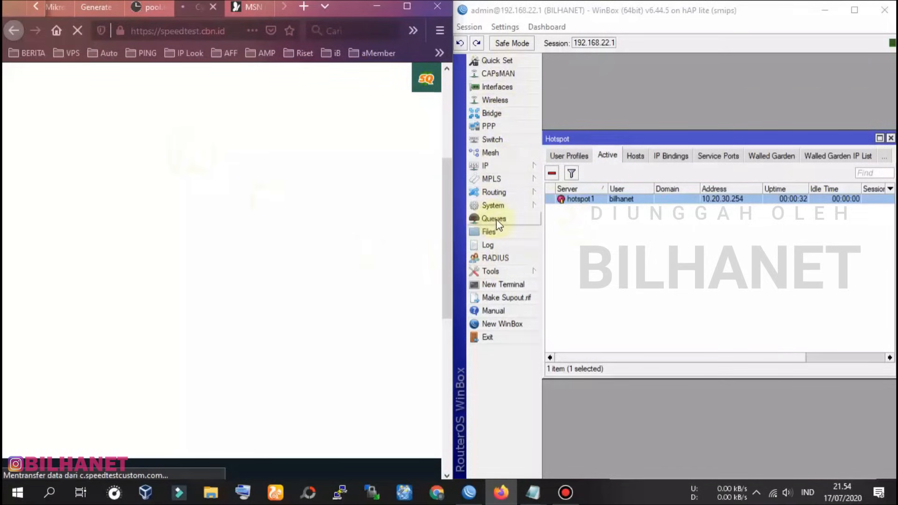
Open the Queue List, widen its Name column, and select the hs-<hotspot1> queue
left_click(495, 219)
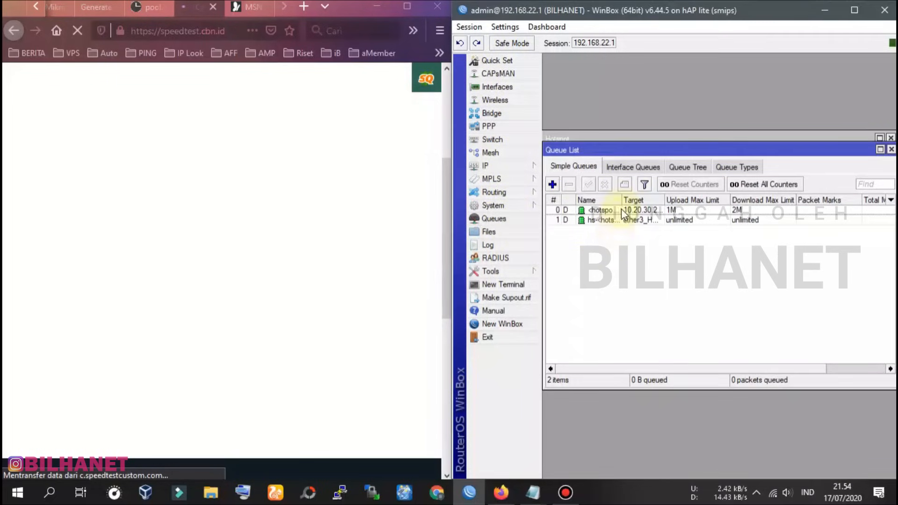
left_click_drag(621, 201, 651, 201)
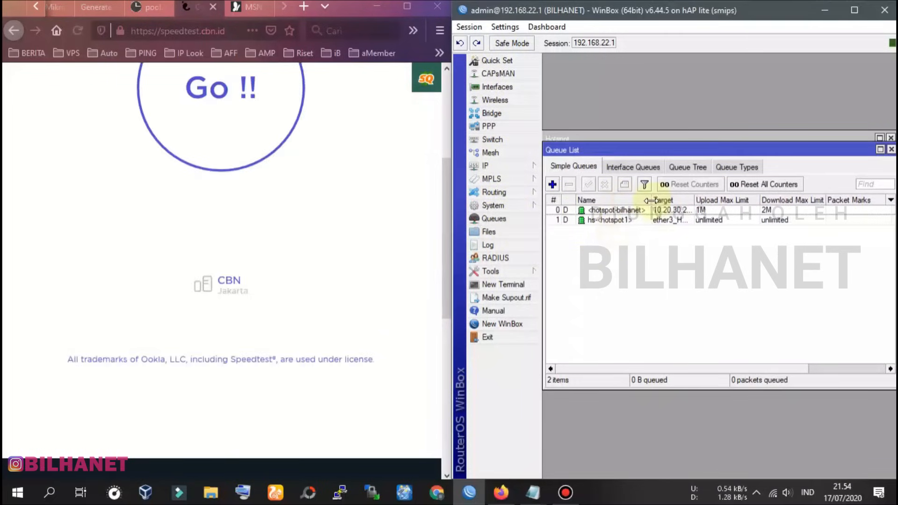
left_click_drag(447, 230, 389, 229)
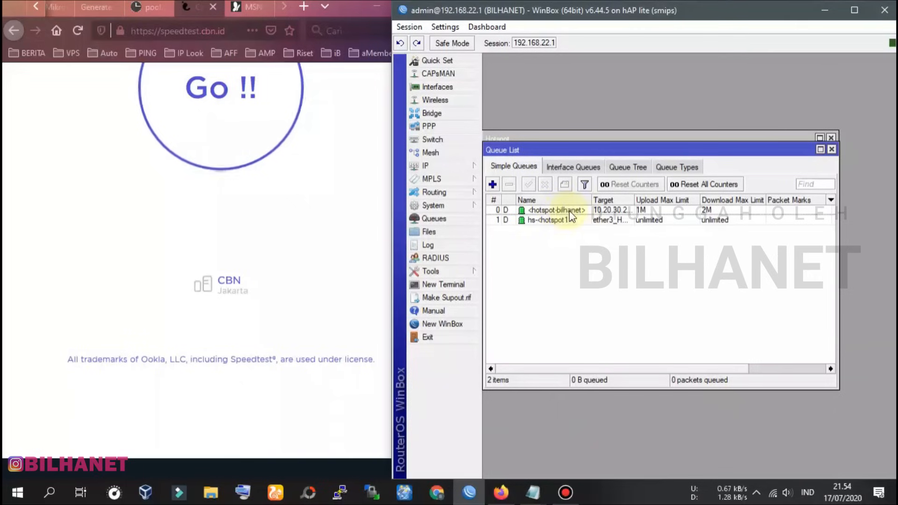
left_click_drag(609, 147, 618, 237)
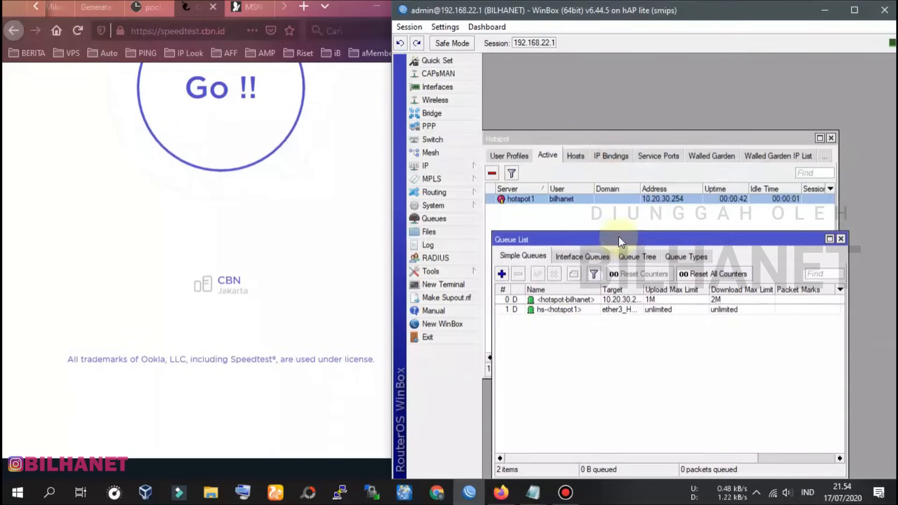
left_click(551, 155)
left_click(610, 394)
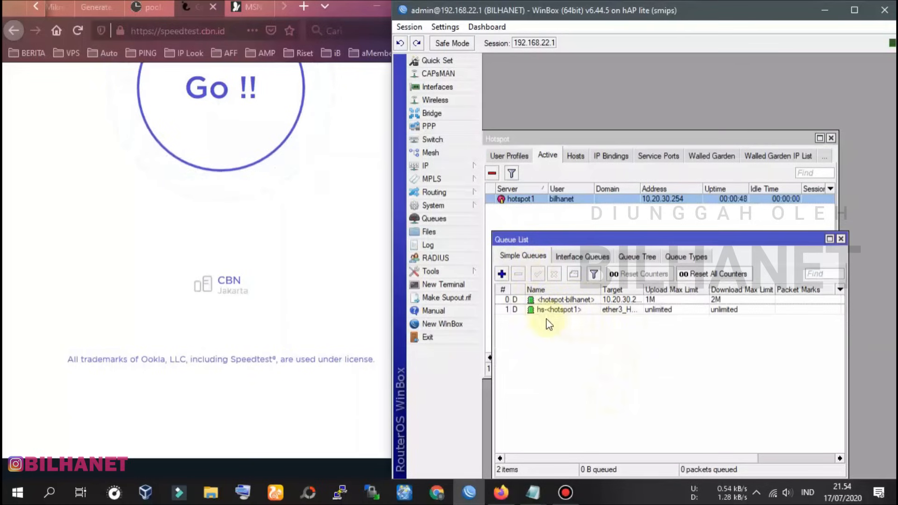
left_click(561, 310)
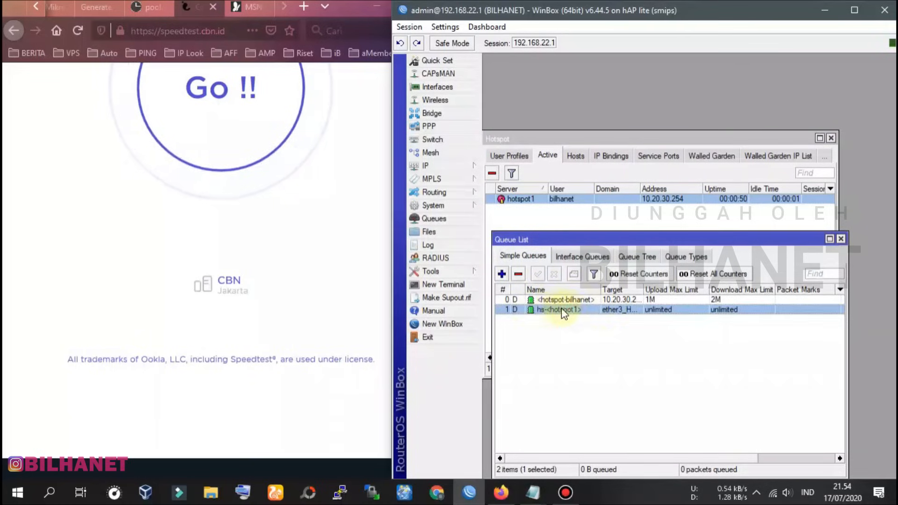
left_click_drag(571, 243, 590, 261)
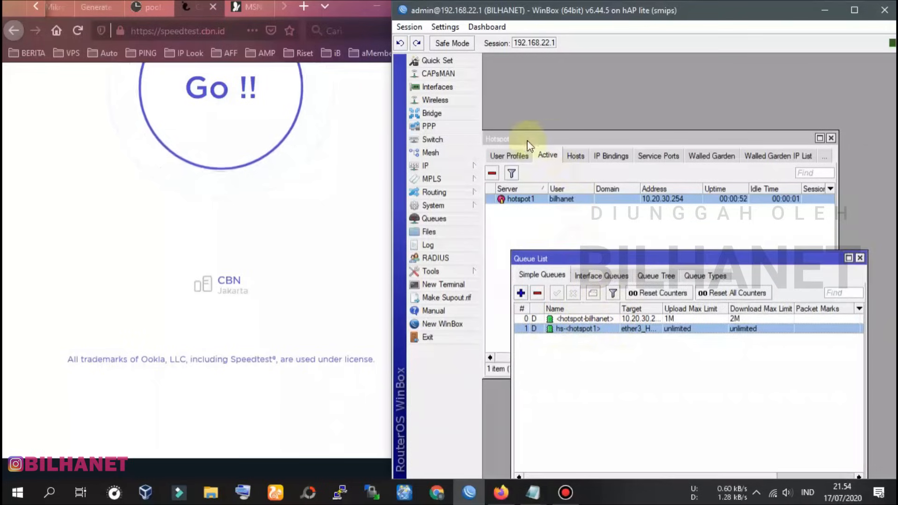
Show the hotspot Servers tab and widen Target to reveal bilhanet's 1M/2M queue for 10.20.30.254
left_click(518, 156)
left_click(498, 155)
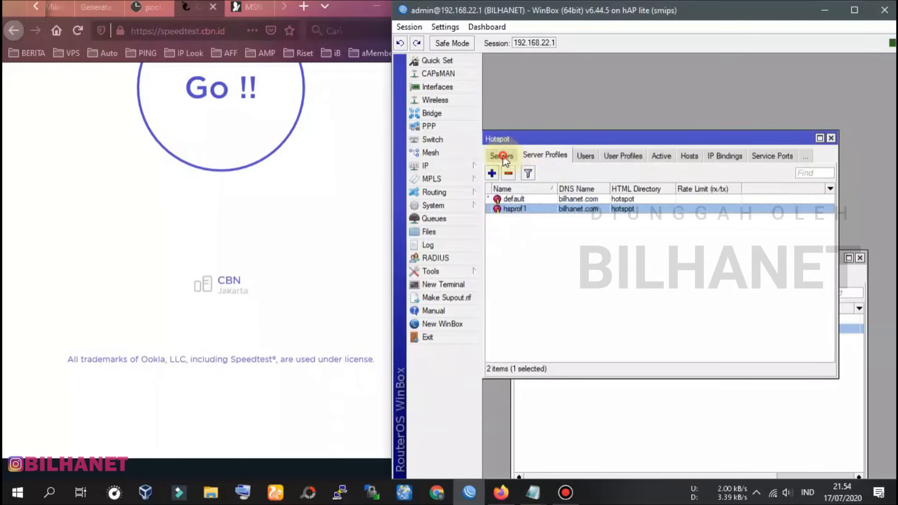
left_click(500, 155)
left_click_drag(576, 139, 583, 57)
left_click(594, 337)
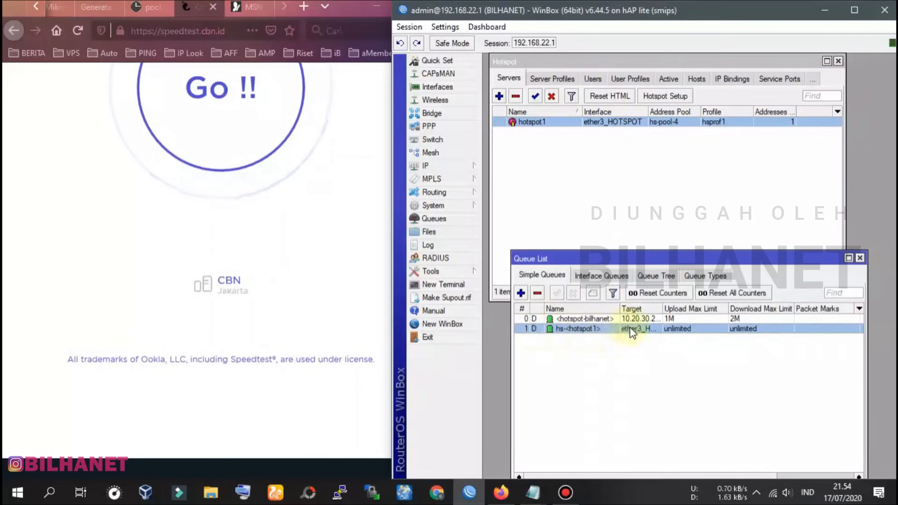
left_click_drag(661, 306, 683, 307)
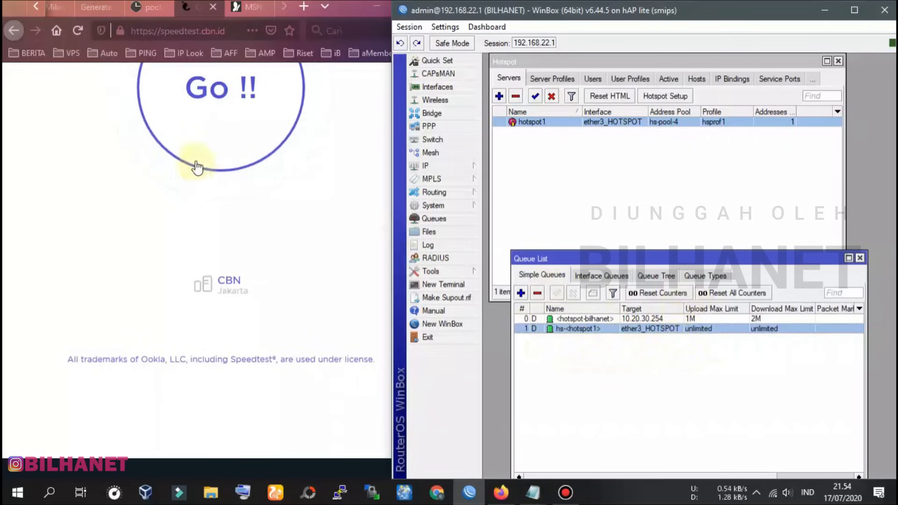
scroll(255, 261, "up", 3)
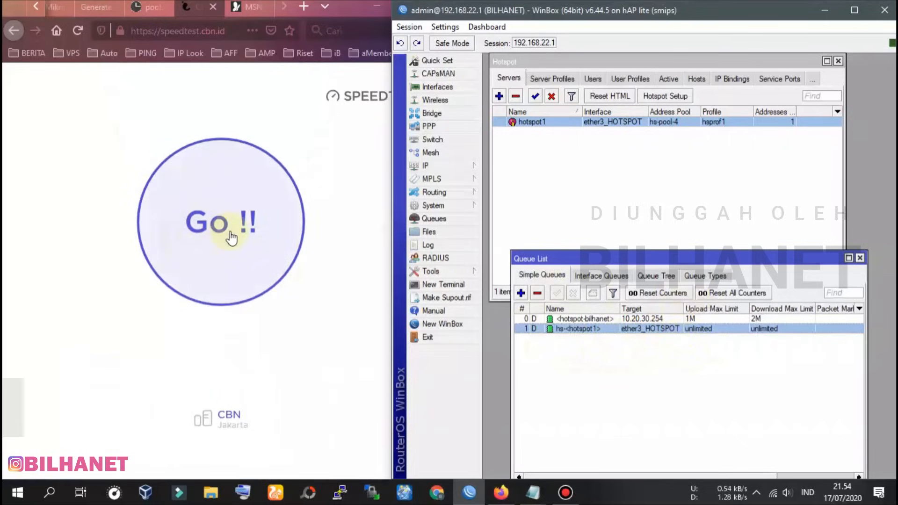
Run the speedtest.cbn.id test, getting 1.9 Mbps download, 1.0 Mbps upload and 33 ms ping
left_click(249, 240)
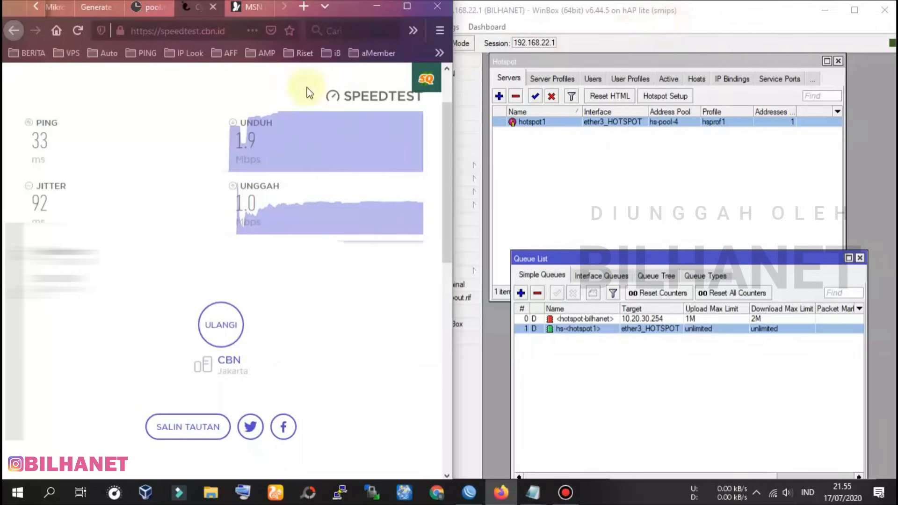
Log bilhanet off from the bilhanet.com status page and confirm WinBox's Active list shows 0 items
left_click(231, 5)
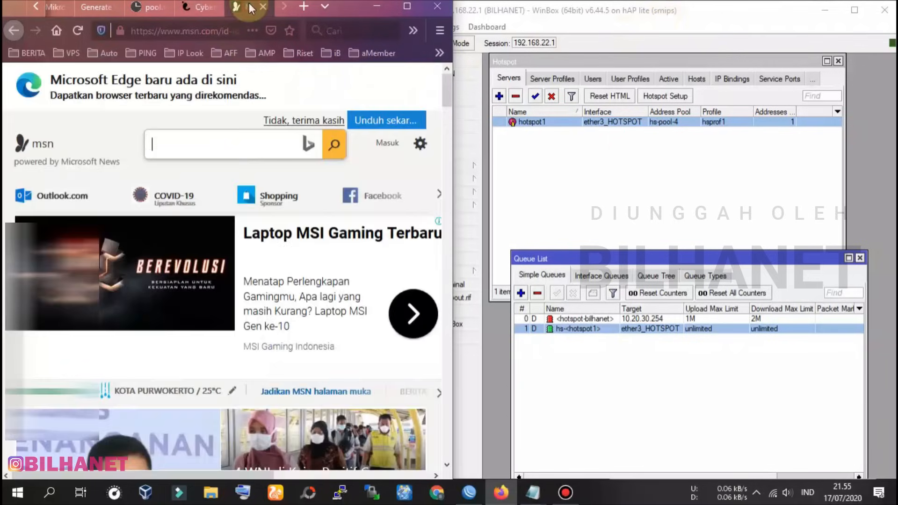
left_click(303, 6)
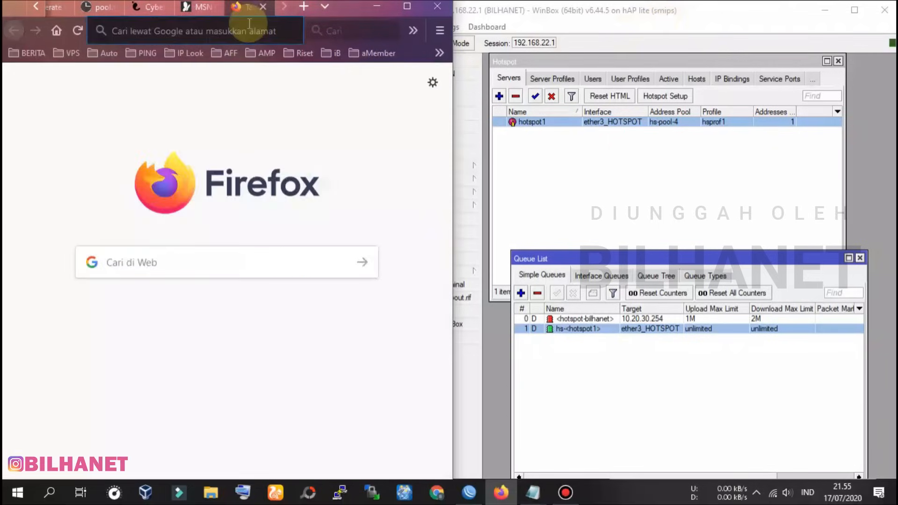
type("bi")
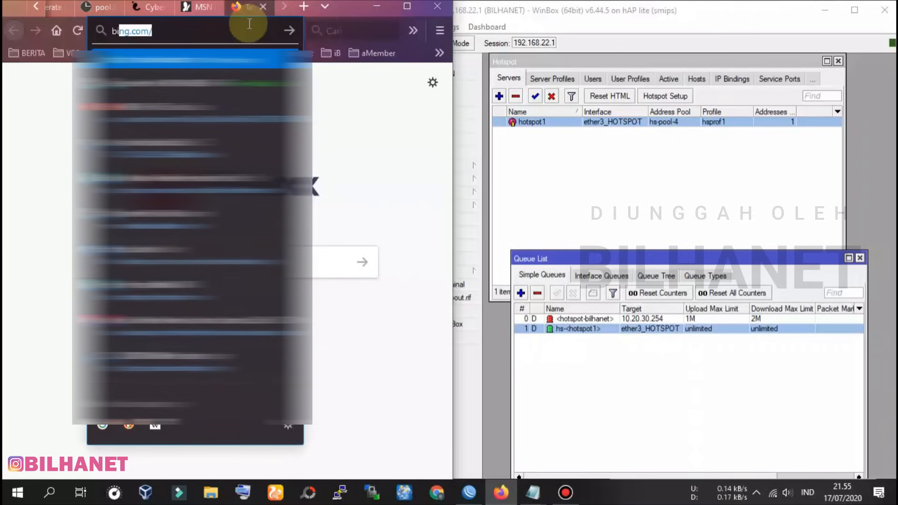
type("lh")
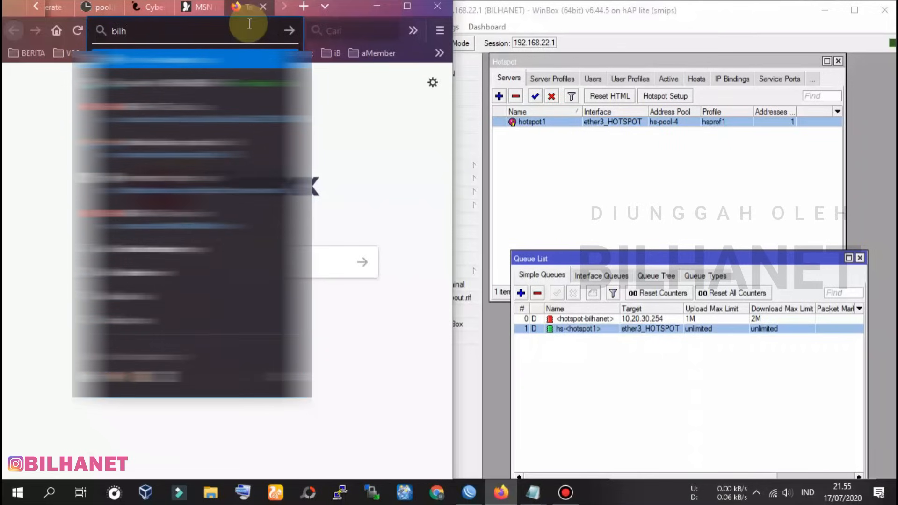
type("ane")
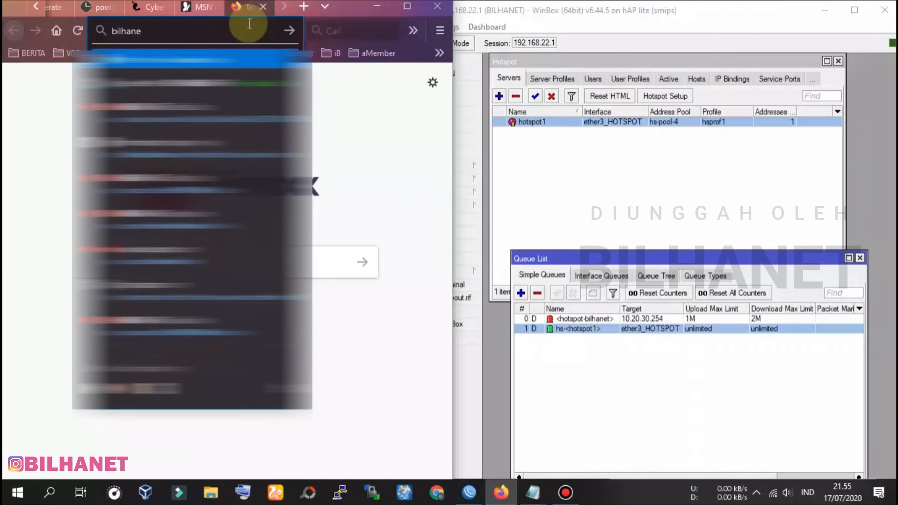
type("t")
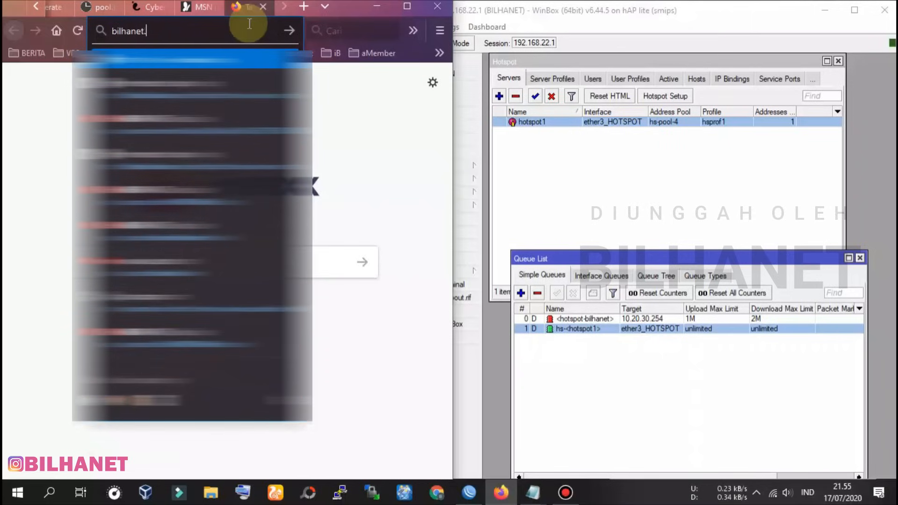
type(".com")
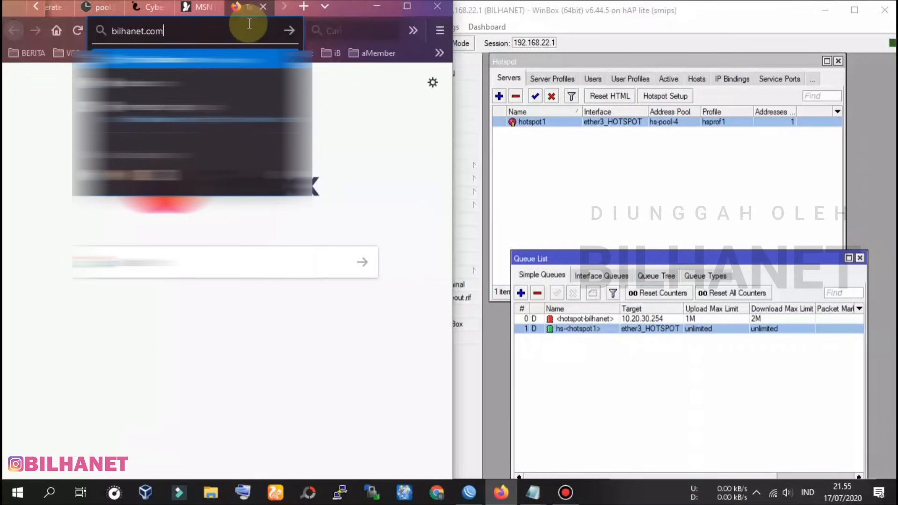
key("Return")
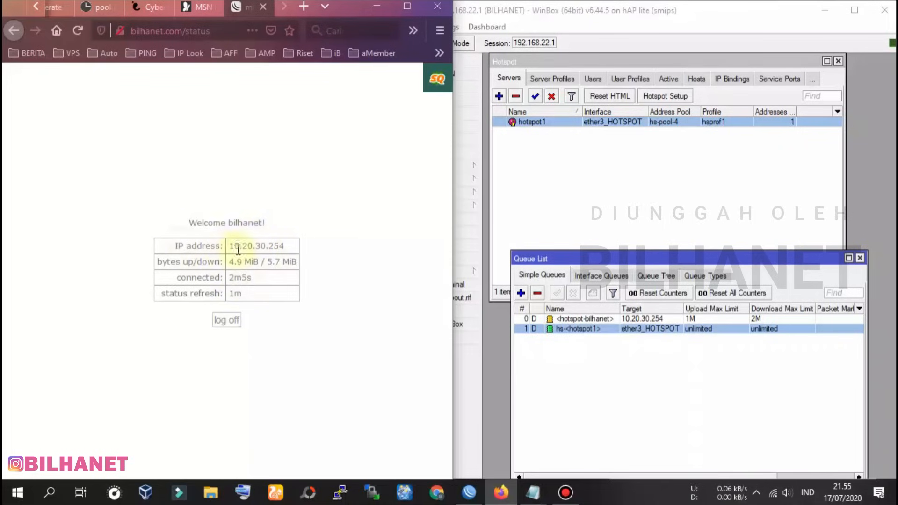
left_click_drag(284, 247, 247, 246)
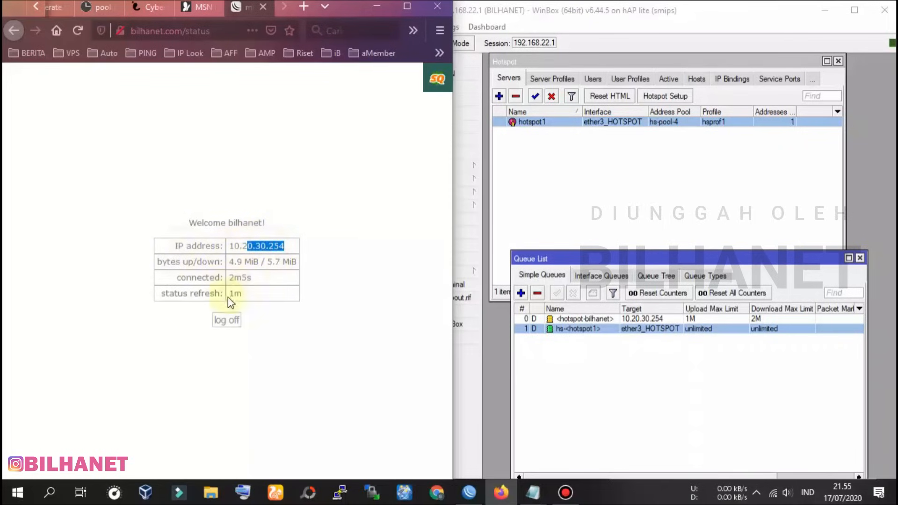
left_click(230, 321)
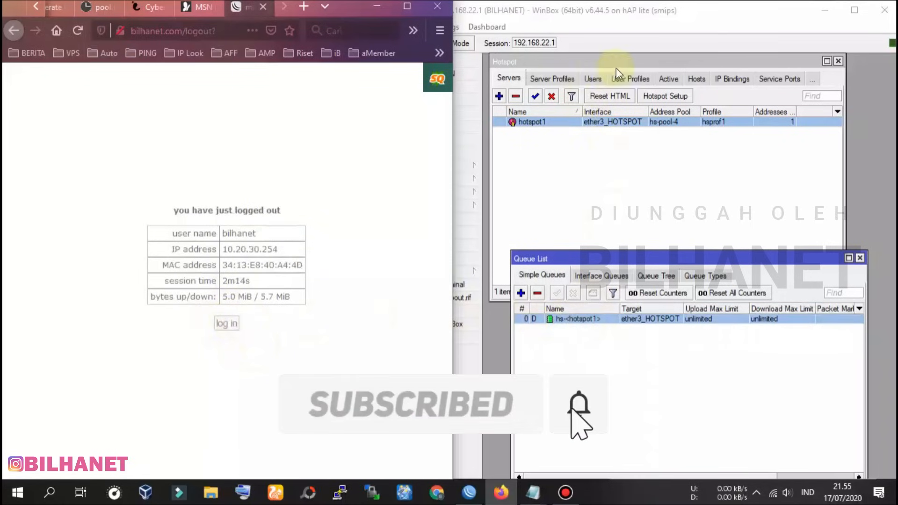
left_click(669, 78)
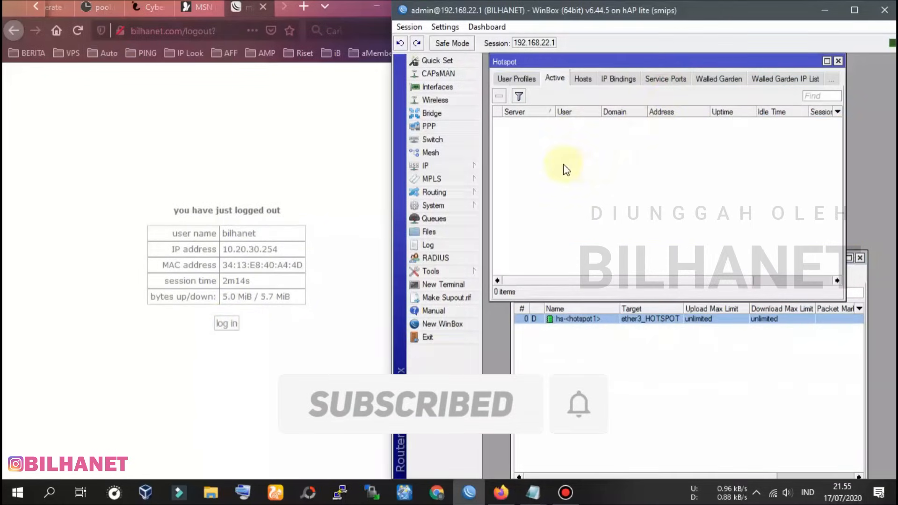